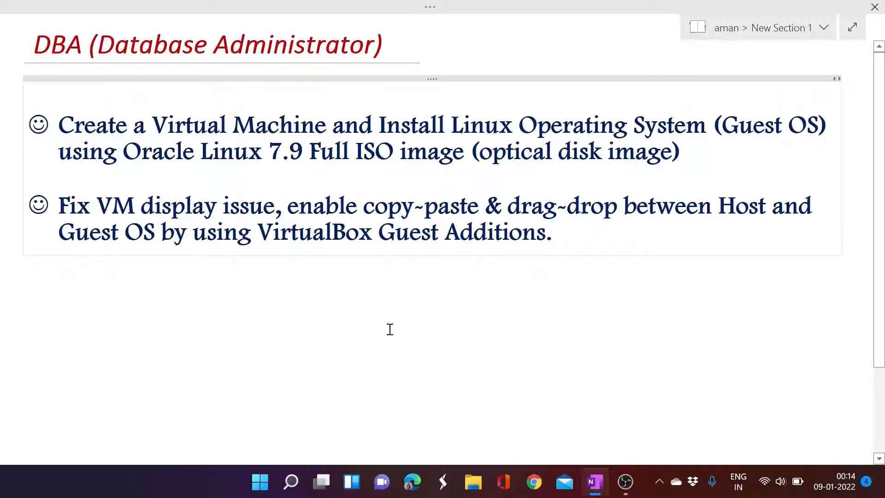
- Minimize the full-screen OneNote agenda page to reveal the Windows desktop
{"action": "key", "text": "super+d"}
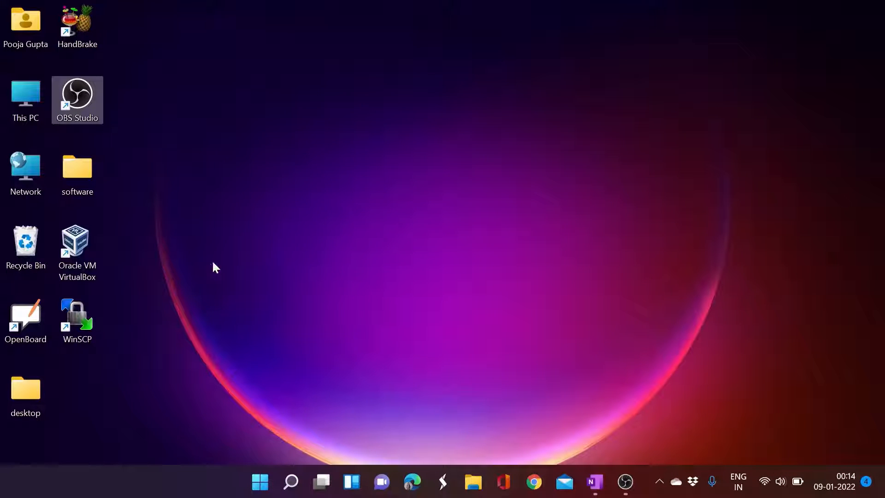
- Launch VirtualBox and begin a new virtual machine named linux7
{"action": "double_click", "coordinate": [88, 268]}
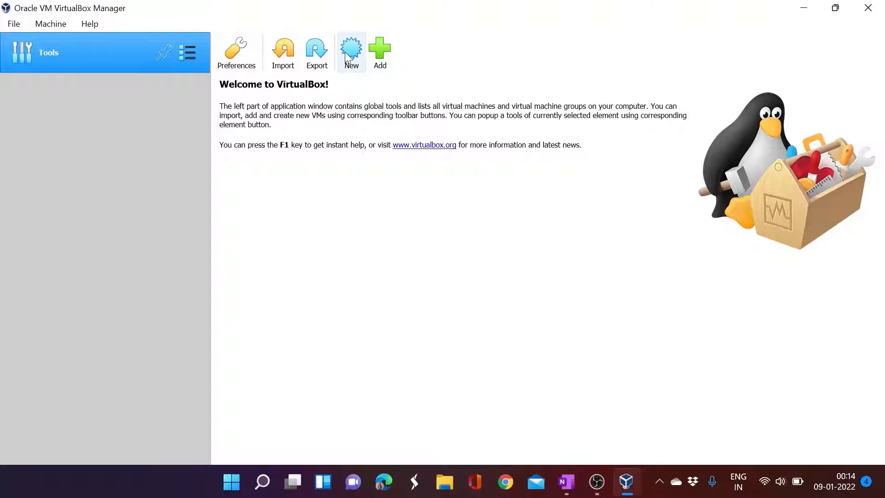
{"action": "left_click", "coordinate": [349, 54]}
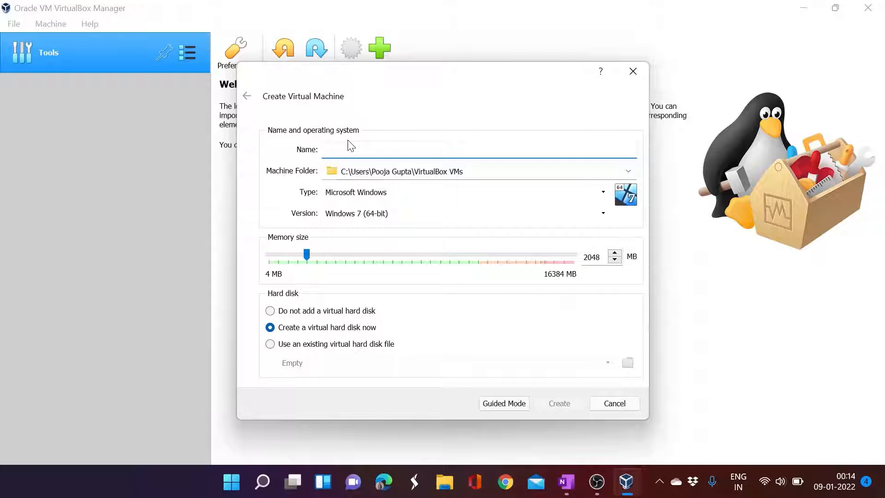
{"action": "type", "text": "linux"}
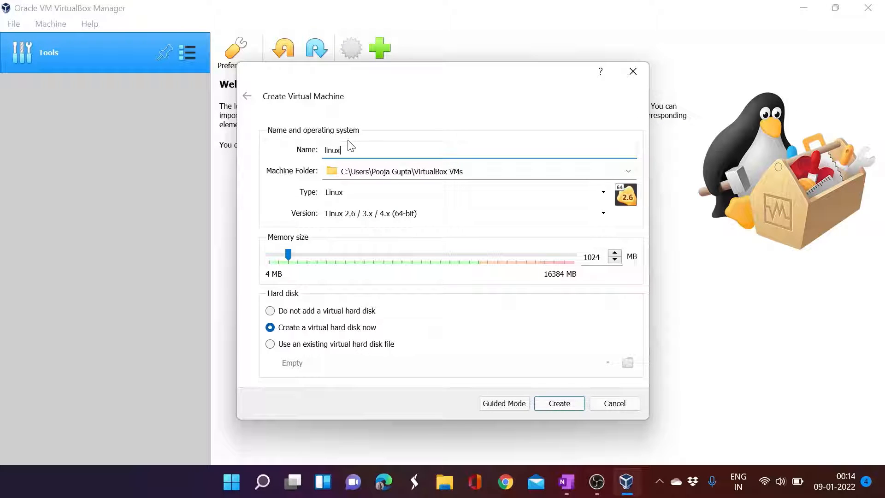
{"action": "type", "text": "7"}
- Choose Version Oracle (64-bit), set memory to 3072 MB, and create the VM
{"action": "left_click", "coordinate": [377, 219]}
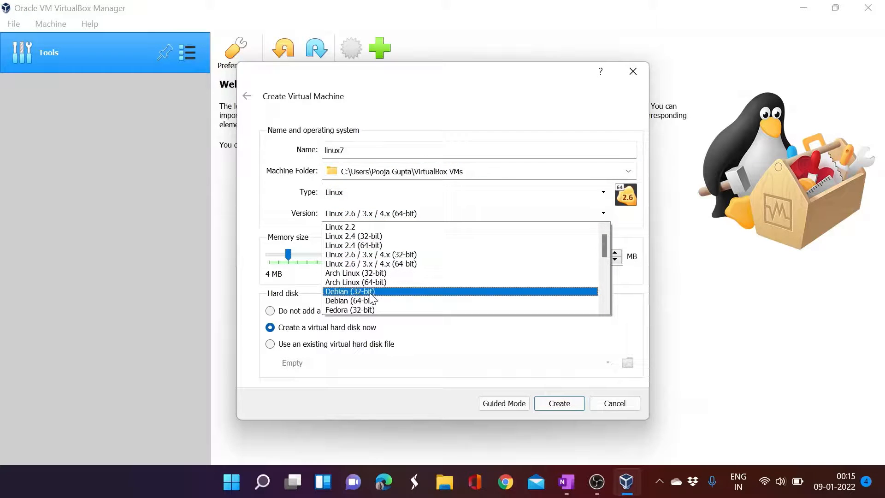
{"action": "scroll", "coordinate": [372, 297], "scroll_direction": "down", "scroll_amount": 2}
{"action": "scroll", "coordinate": [372, 297], "scroll_direction": "down", "scroll_amount": 2}
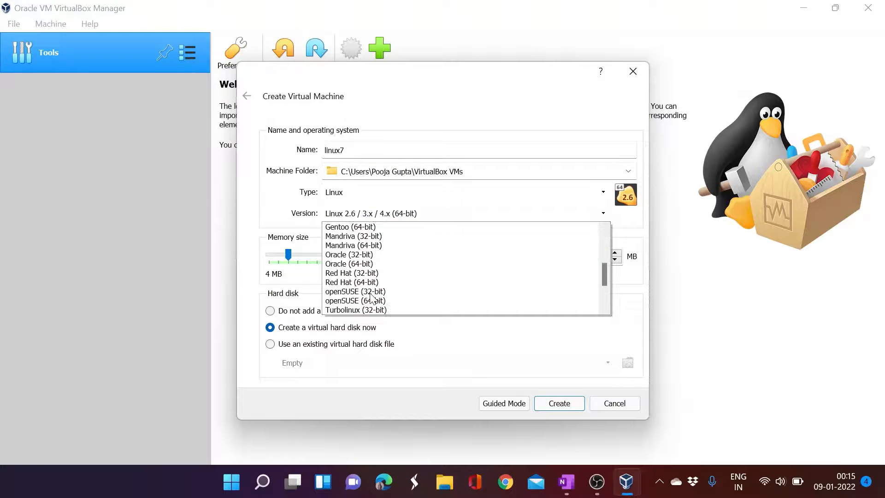
{"action": "left_click", "coordinate": [346, 264]}
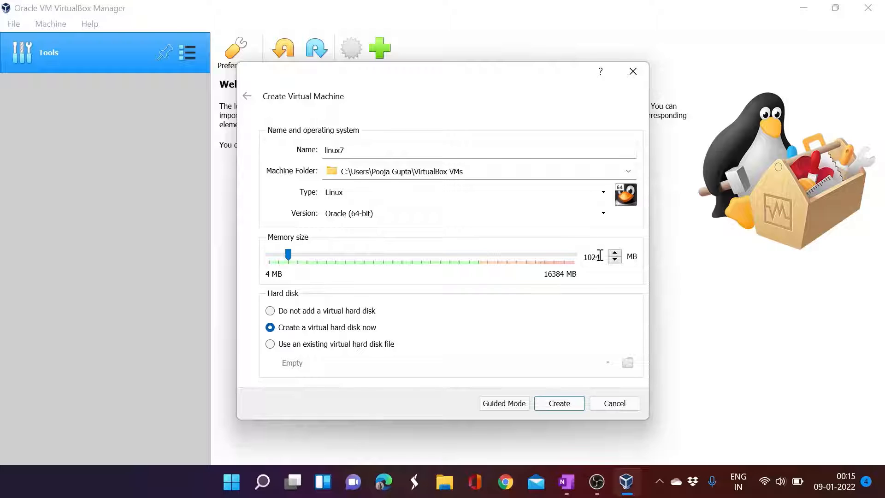
{"action": "left_click_drag", "start_coordinate": [602, 257], "coordinate": [573, 257]}
{"action": "type", "text": "3072"}
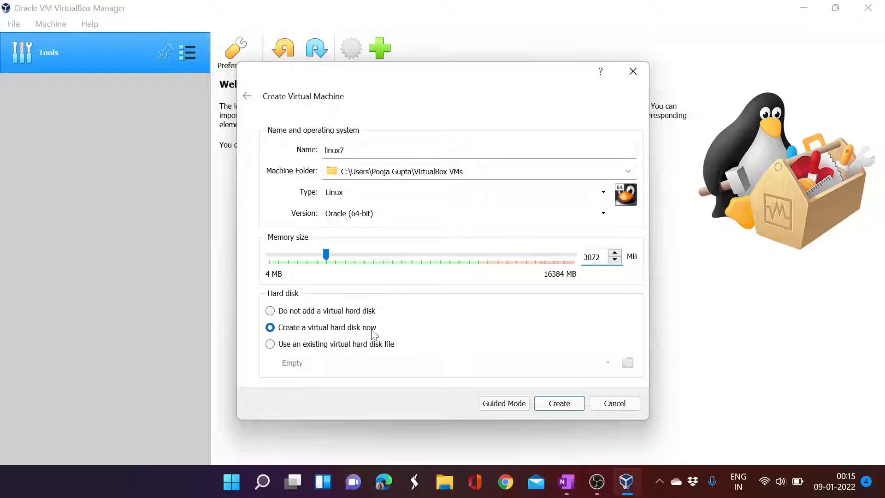
{"action": "left_click", "coordinate": [560, 402]}
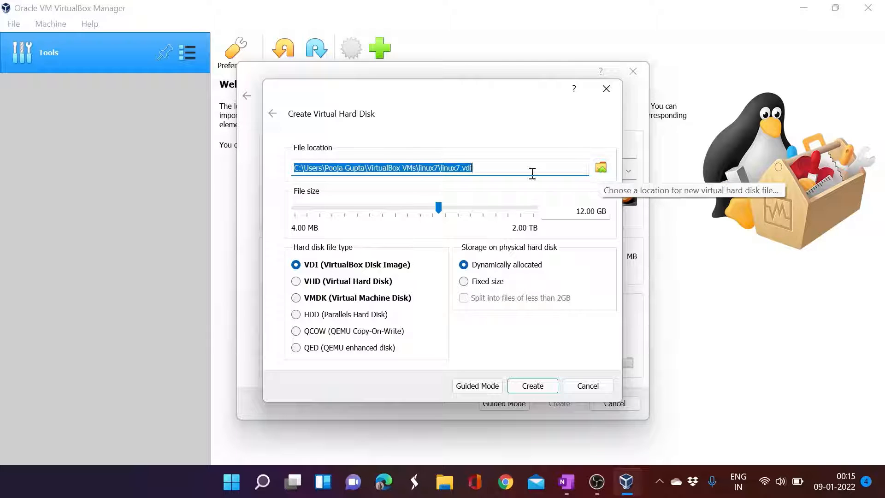
- Save linux7.vdi in the D:\linux 7.9 folder and set its size to 500 GB
{"action": "left_click", "coordinate": [601, 169]}
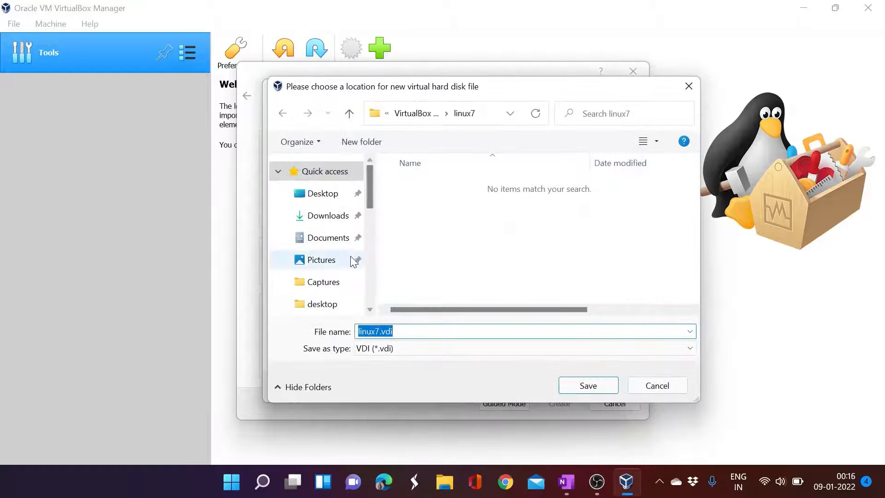
{"action": "scroll", "coordinate": [353, 263], "scroll_direction": "down", "scroll_amount": 5}
{"action": "scroll", "coordinate": [352, 265], "scroll_direction": "down", "scroll_amount": 3}
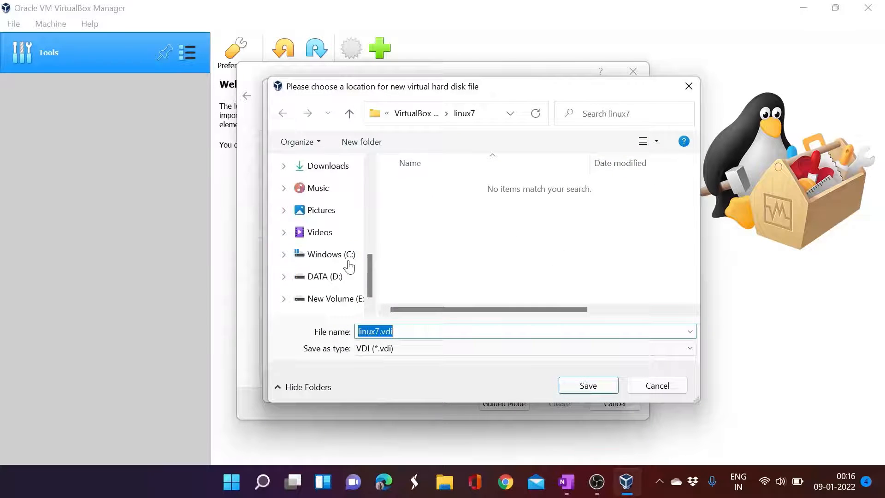
{"action": "left_click", "coordinate": [330, 278]}
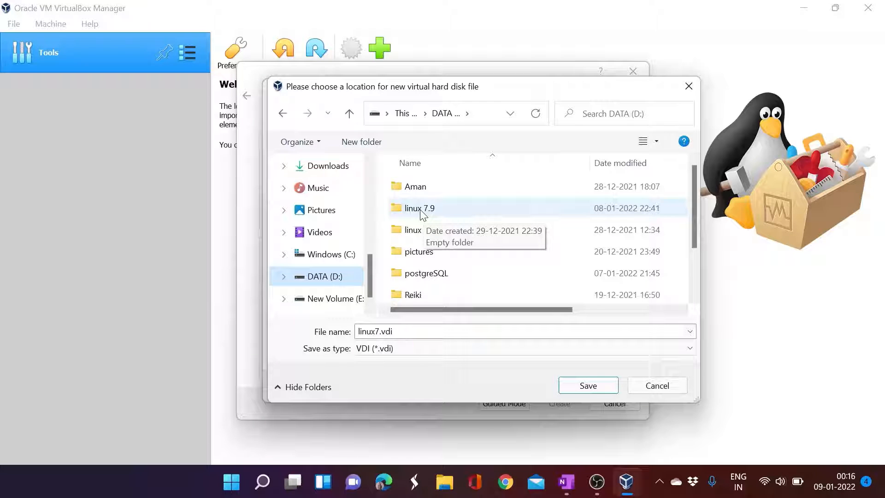
{"action": "double_click", "coordinate": [420, 210]}
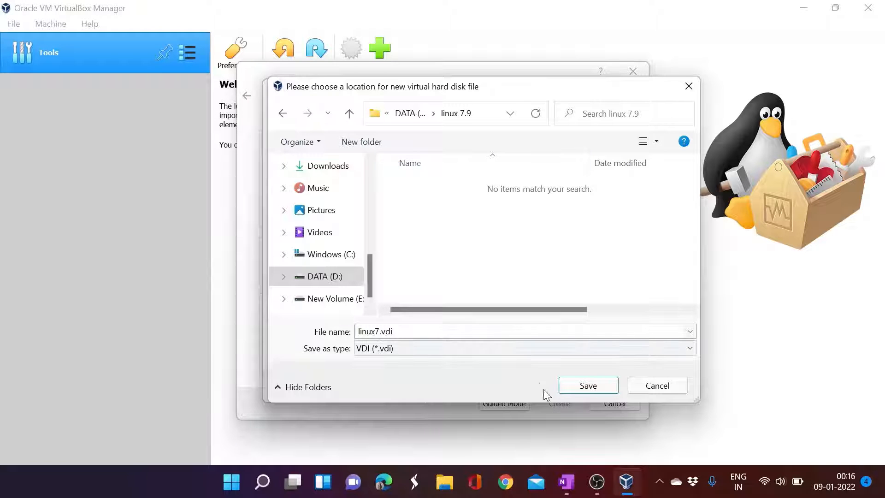
{"action": "left_click", "coordinate": [571, 383]}
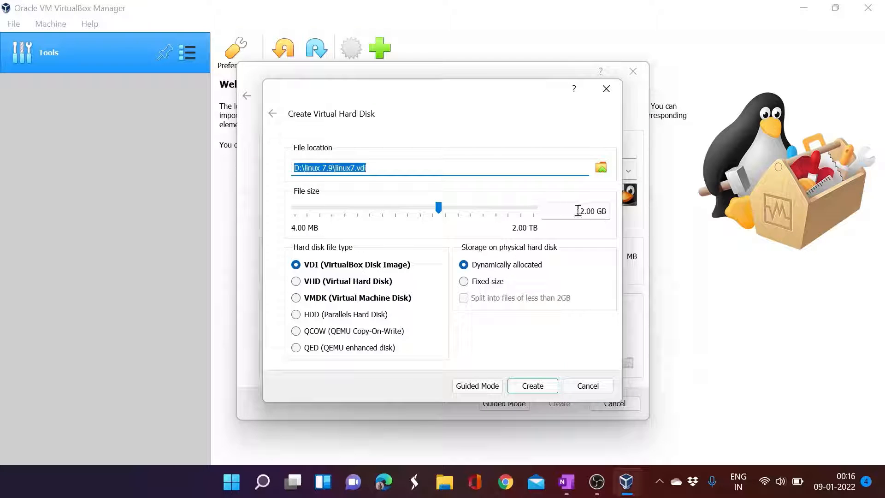
{"action": "left_click_drag", "start_coordinate": [577, 211], "coordinate": [609, 209]}
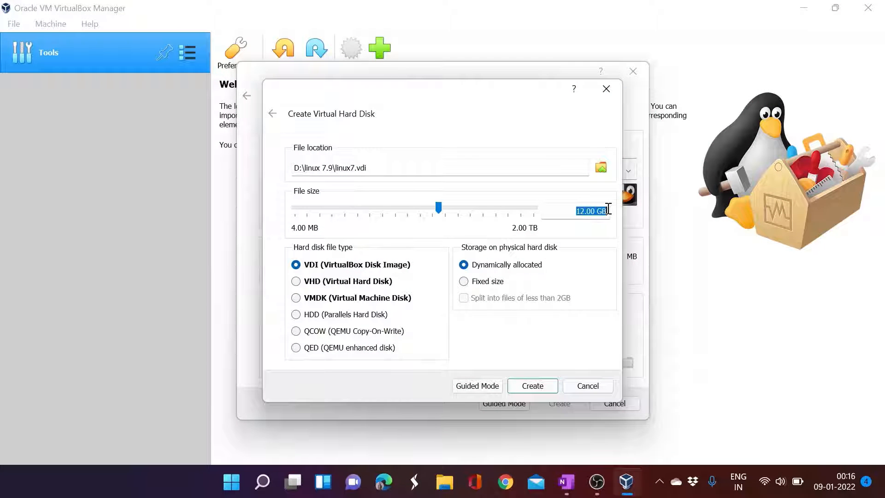
{"action": "type", "text": "500"}
- Create the linux7 disk, then set Shared Clipboard and Drag'n'Drop to Bidirectional
{"action": "left_click", "coordinate": [530, 385]}
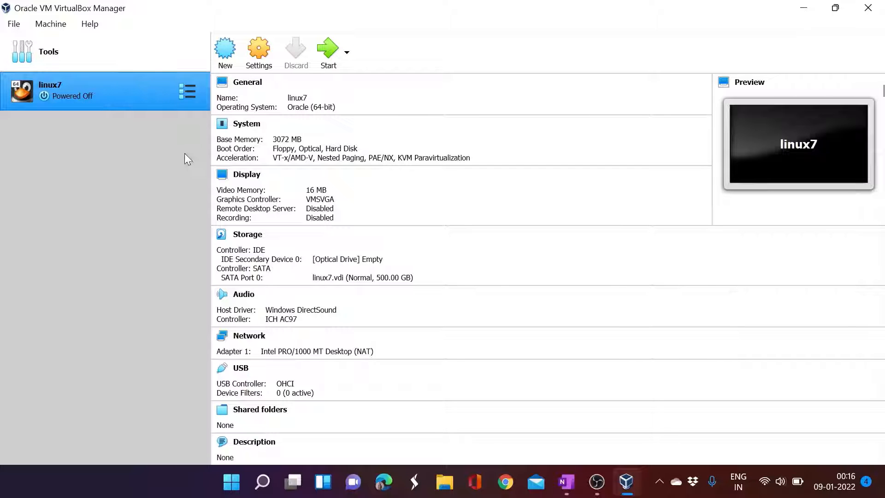
{"action": "left_click", "coordinate": [257, 63]}
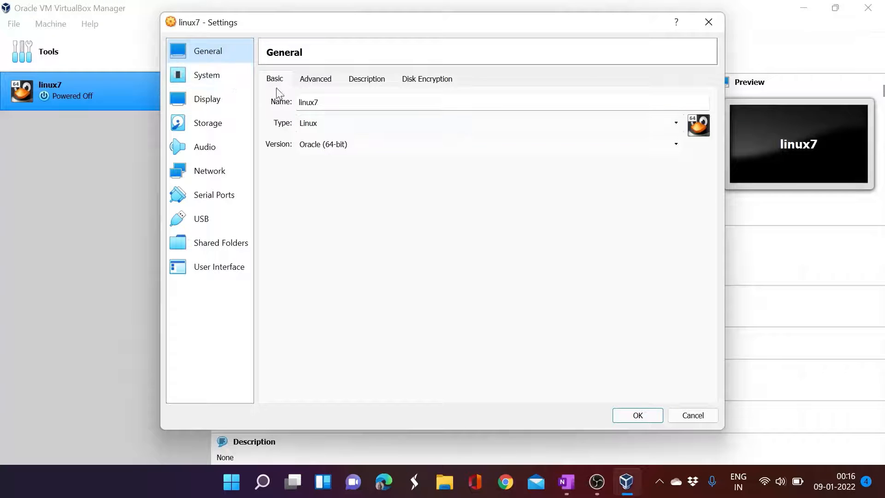
{"action": "left_click", "coordinate": [316, 79]}
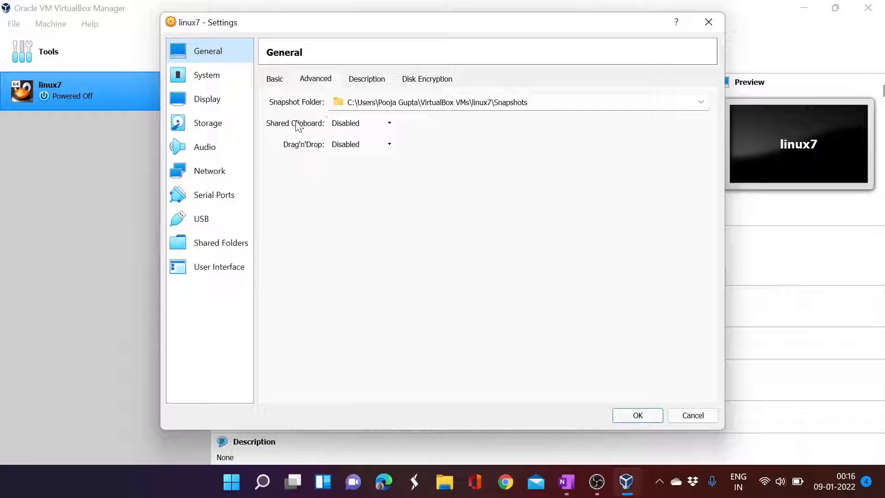
{"action": "left_click", "coordinate": [358, 124]}
{"action": "left_click", "coordinate": [358, 165]}
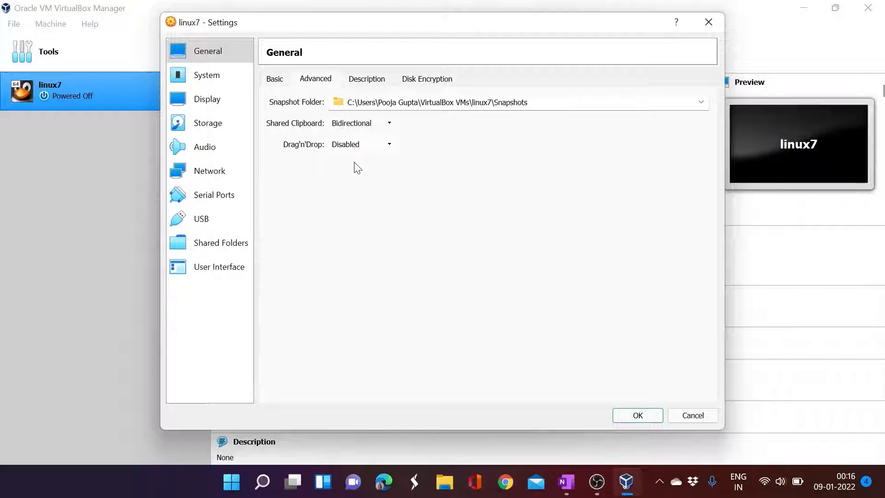
{"action": "left_click", "coordinate": [365, 145]}
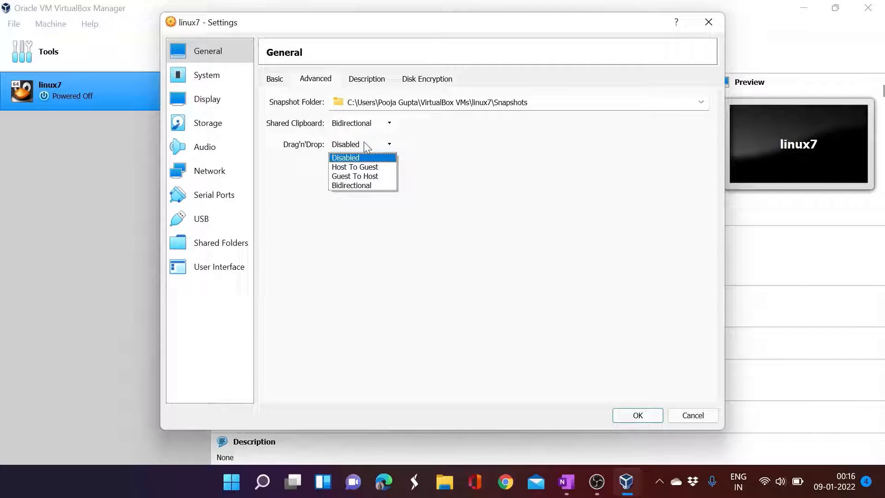
{"action": "left_click", "coordinate": [362, 185]}
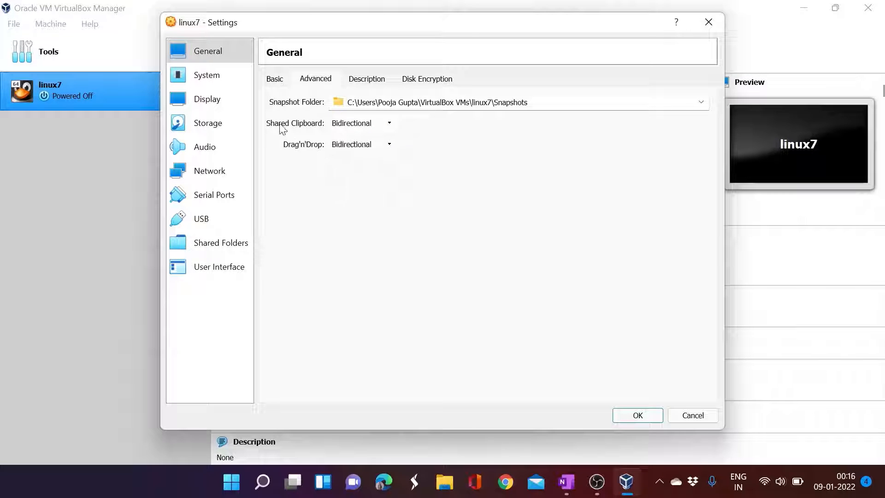
{"action": "left_click", "coordinate": [223, 79]}
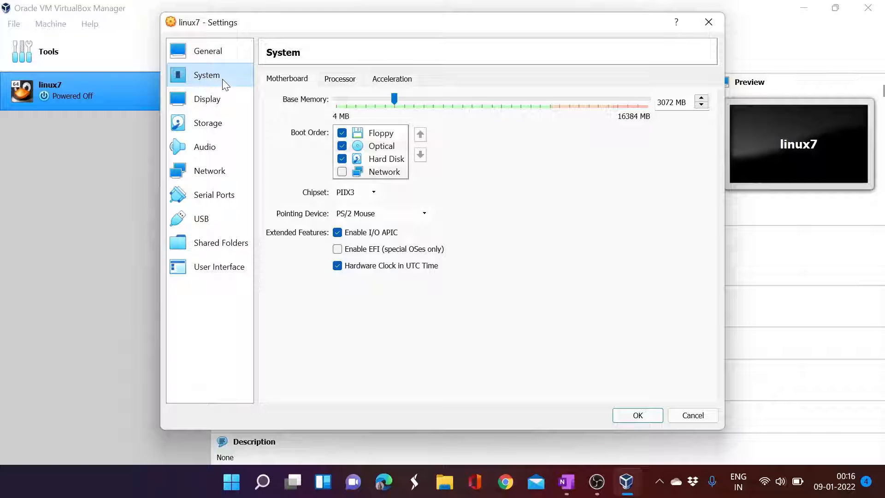
- Uncheck Floppy in the boot order, review processor settings (1 CPU, PAE/NX), then open Windows search
{"action": "left_click", "coordinate": [342, 134]}
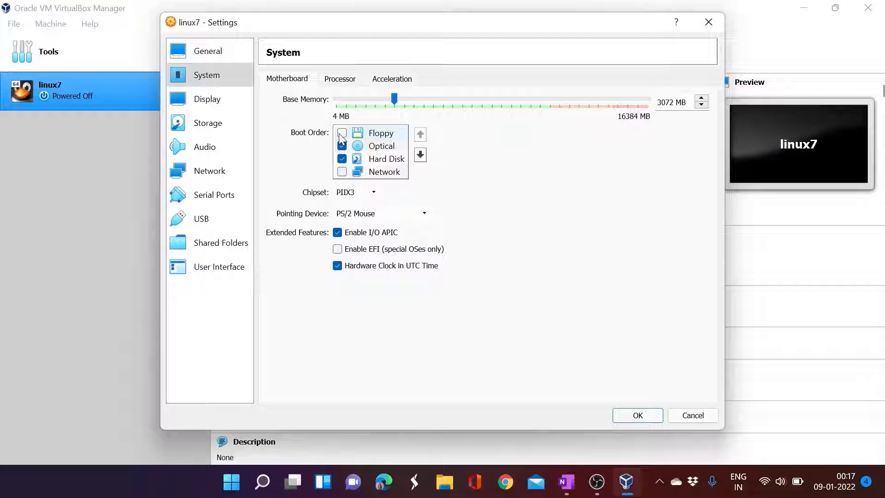
{"action": "left_click", "coordinate": [339, 81]}
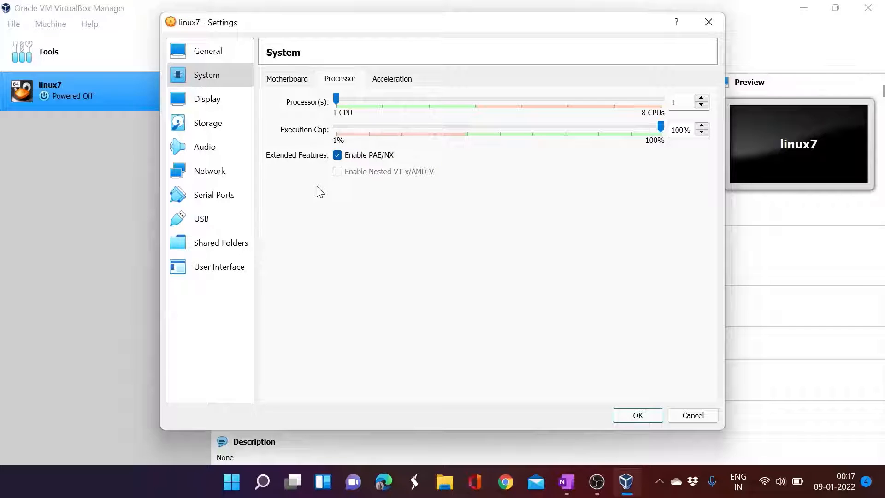
{"action": "left_click", "coordinate": [262, 482]}
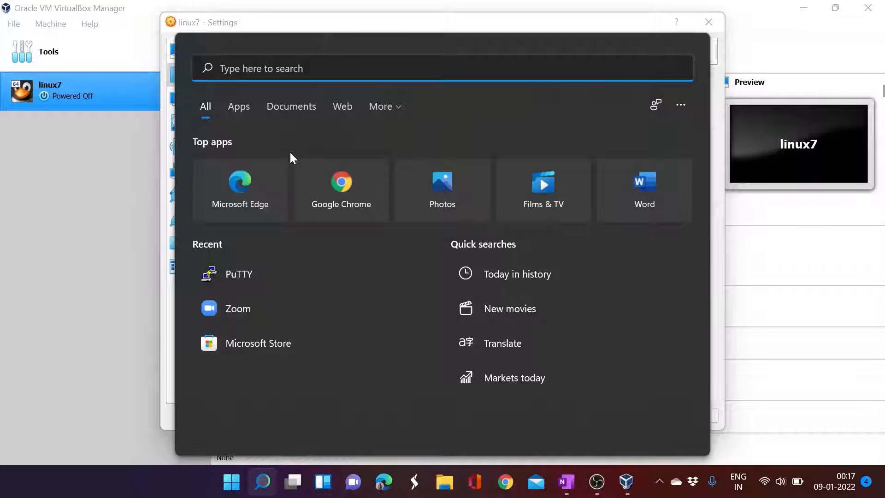
{"action": "type", "text": "tas"}
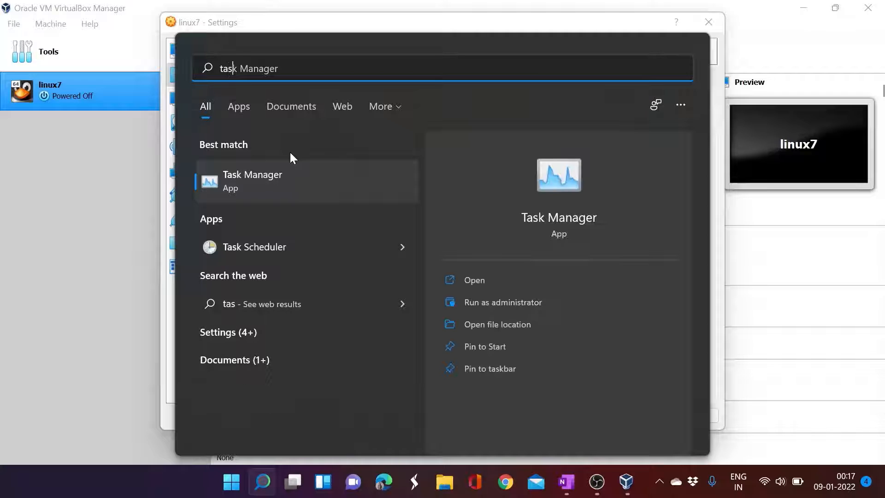
{"action": "type", "text": "k"}
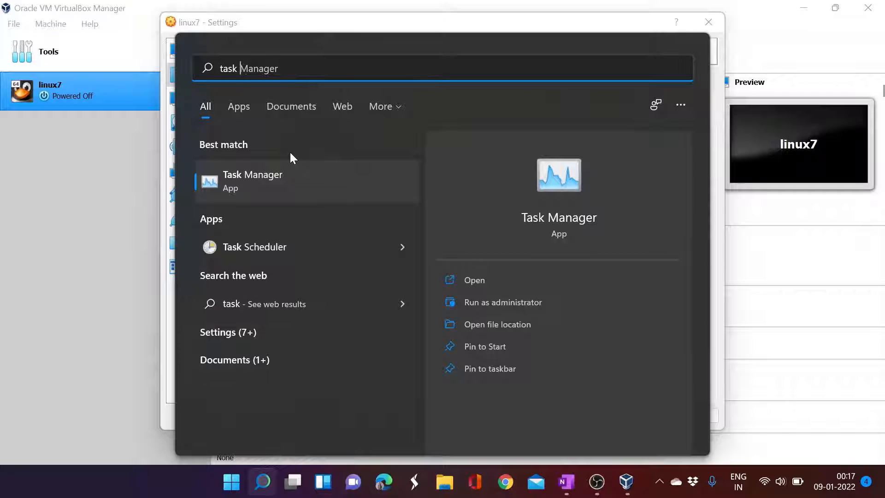
{"action": "type", "text": " man"}
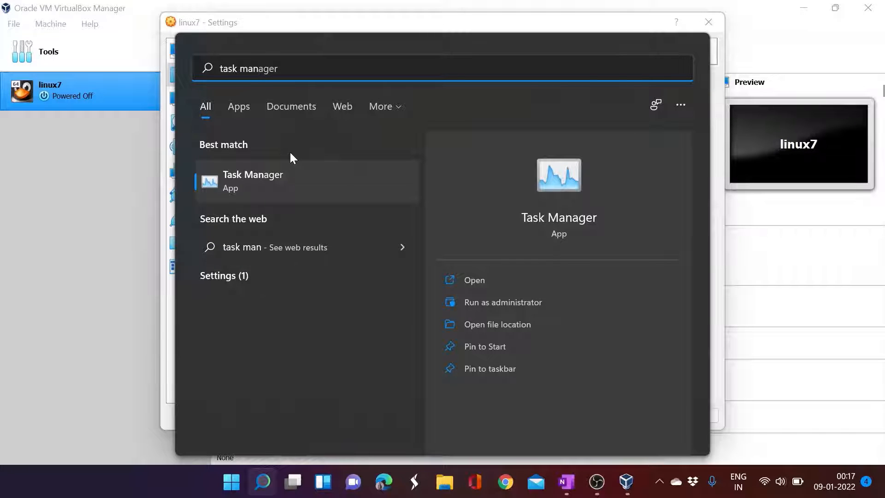
{"action": "type", "text": "ager"}
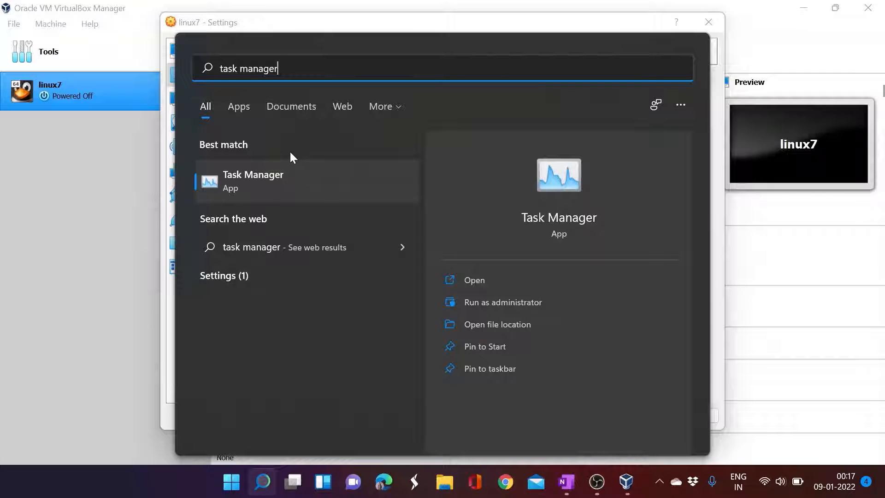
{"action": "left_click", "coordinate": [270, 169]}
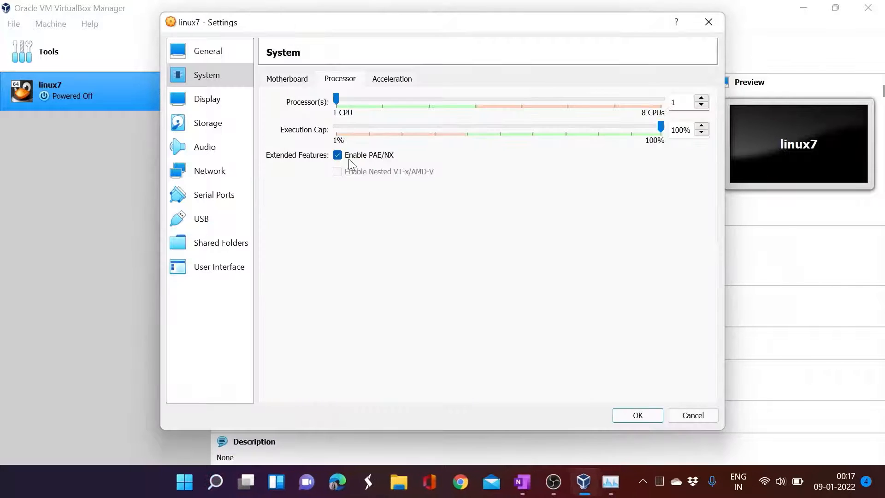
{"action": "left_click", "coordinate": [611, 482]}
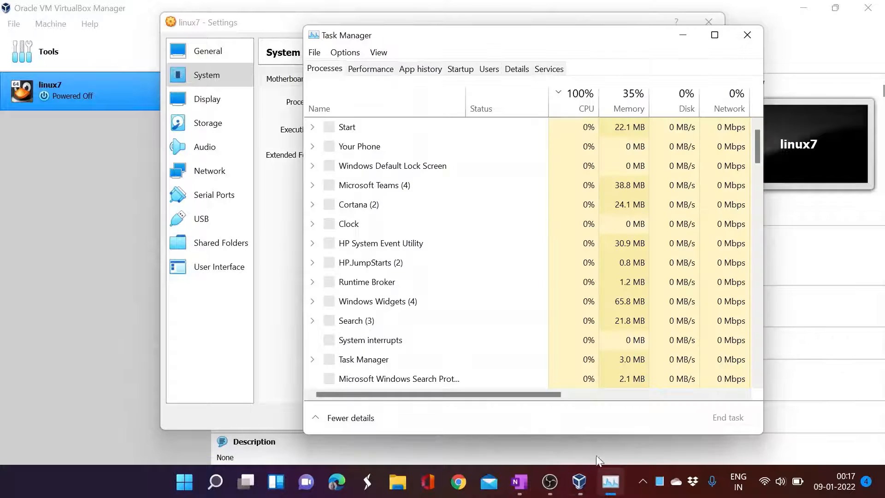
{"action": "left_click", "coordinate": [317, 419]}
{"action": "left_click_drag", "start_coordinate": [361, 40], "coordinate": [354, 59]}
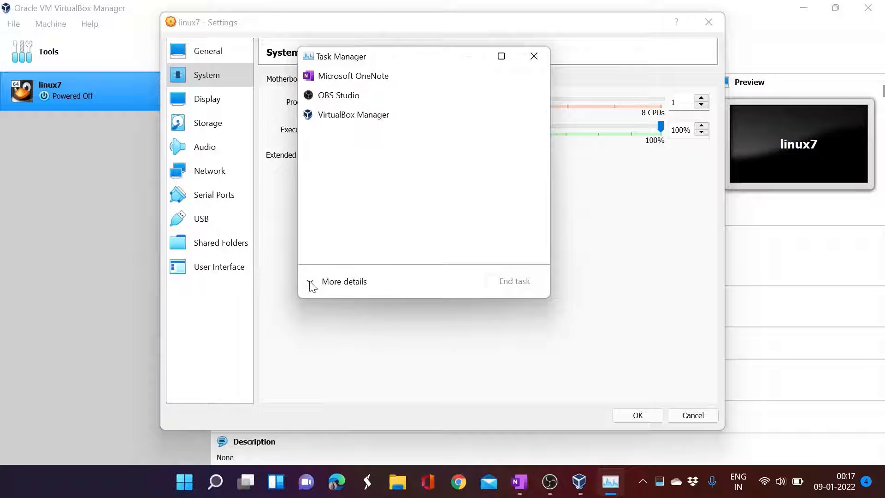
{"action": "left_click", "coordinate": [311, 283]}
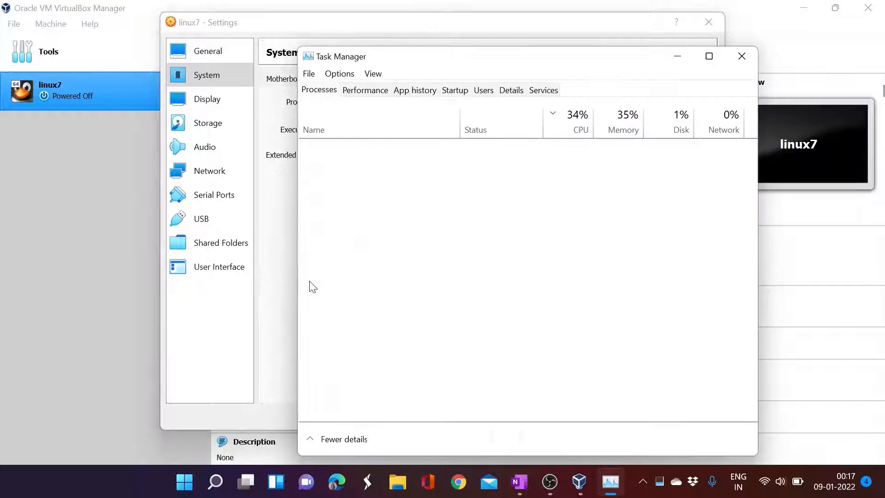
{"action": "left_click", "coordinate": [365, 90]}
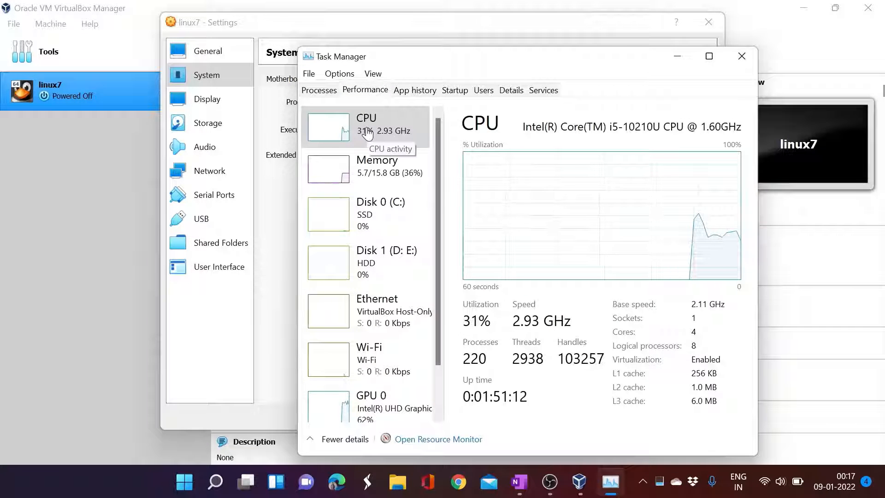
{"action": "left_click_drag", "start_coordinate": [533, 176], "coordinate": [452, 134]}
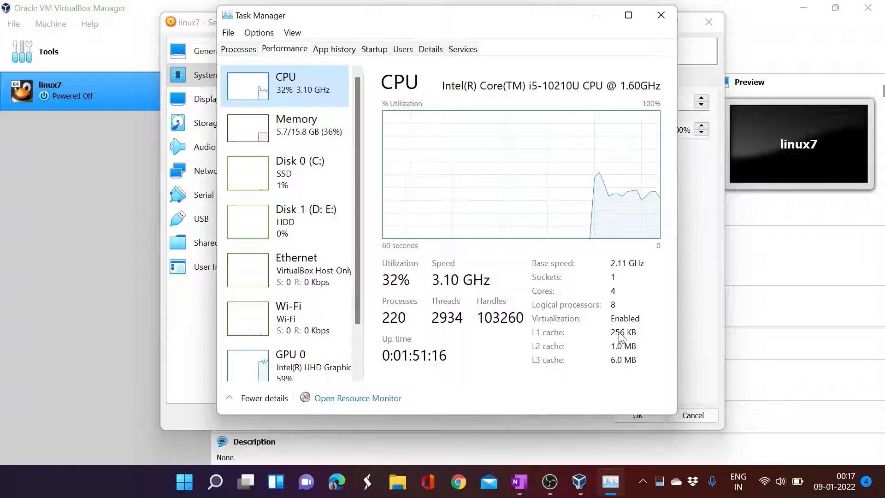
{"action": "left_click", "coordinate": [534, 302]}
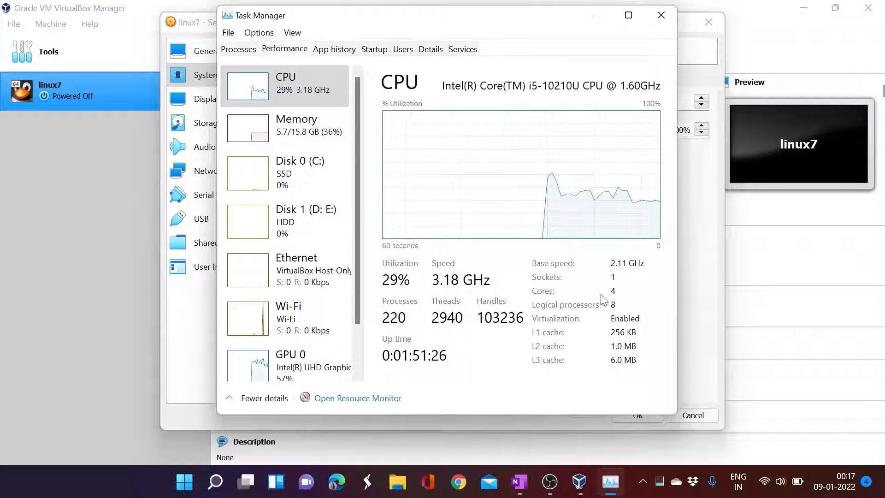
{"action": "left_click", "coordinate": [661, 15]}
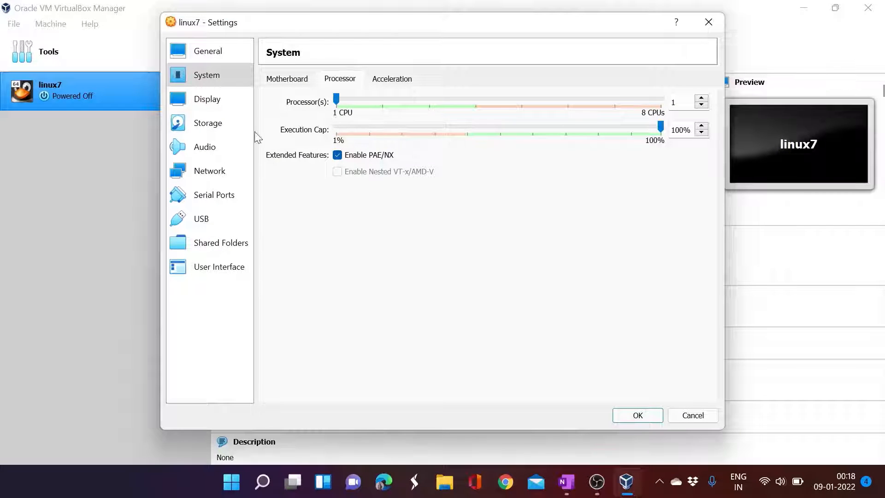
- Load OracleLinux-R7-U9-Server-x86_64-dvd.iso into linux7's empty IDE optical drive
{"action": "left_click", "coordinate": [220, 106]}
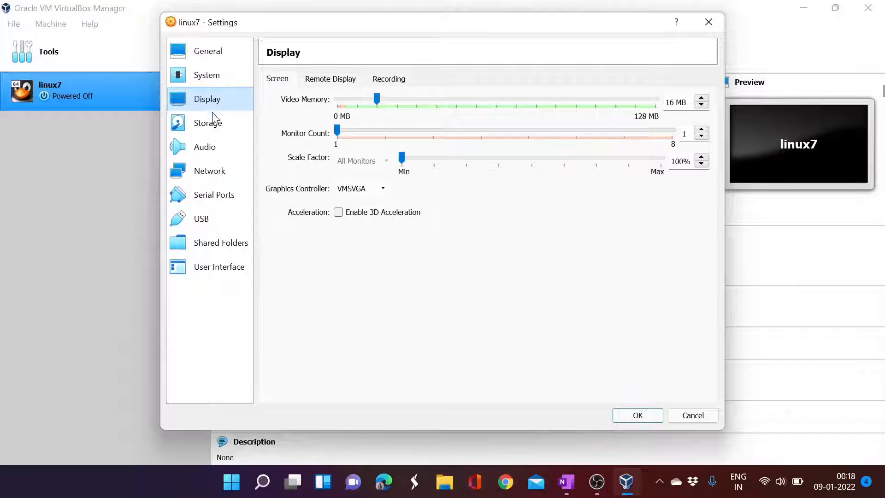
{"action": "left_click", "coordinate": [208, 127]}
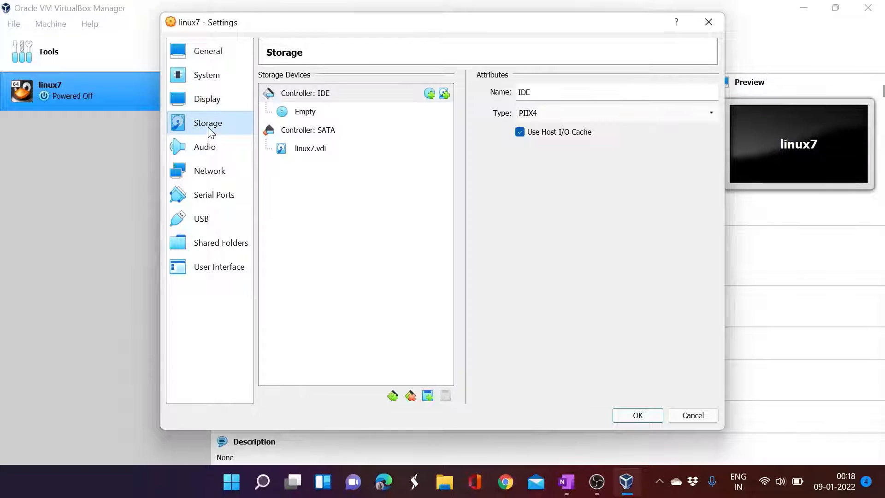
{"action": "left_click", "coordinate": [318, 114]}
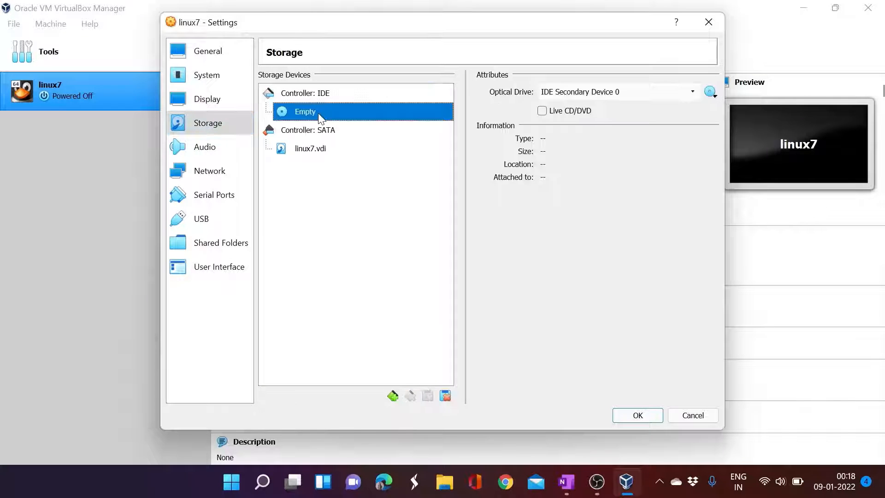
{"action": "left_click", "coordinate": [710, 91]}
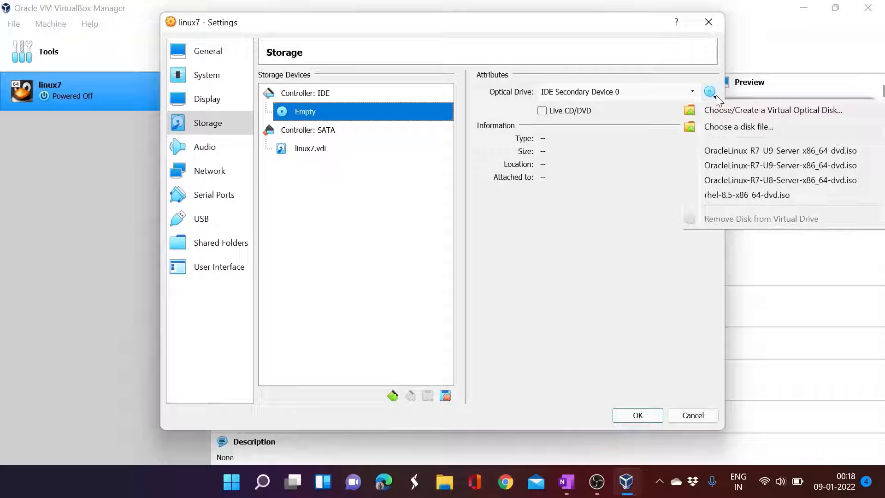
{"action": "left_click", "coordinate": [729, 126]}
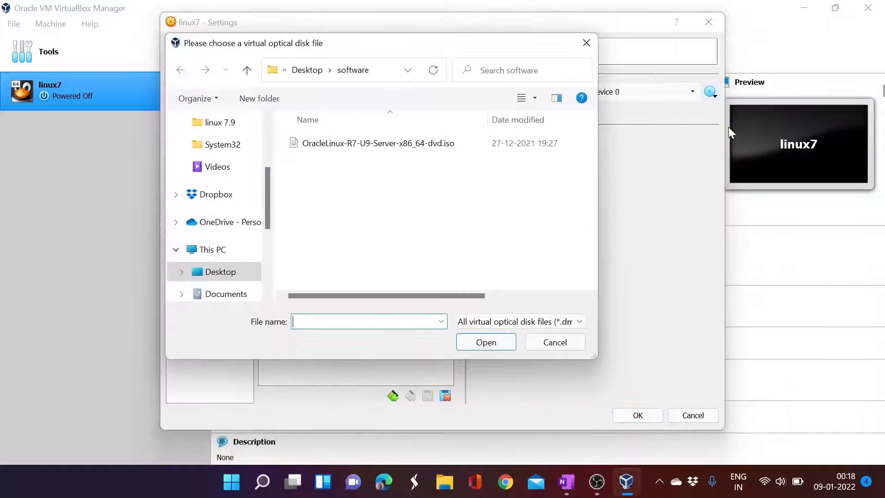
{"action": "left_click", "coordinate": [383, 73]}
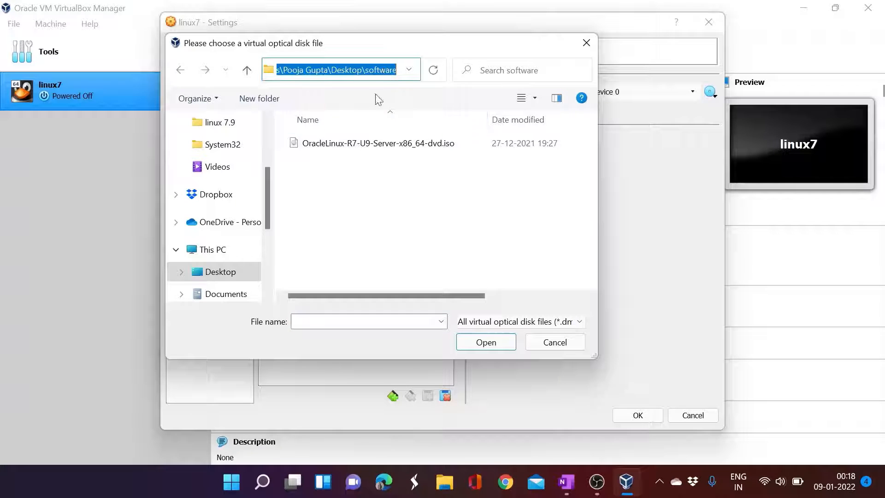
{"action": "left_click", "coordinate": [339, 151]}
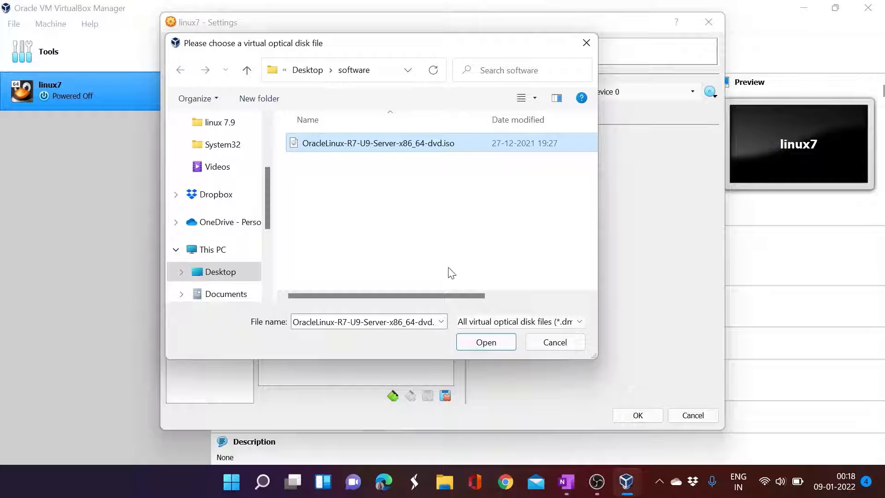
{"action": "left_click", "coordinate": [486, 342]}
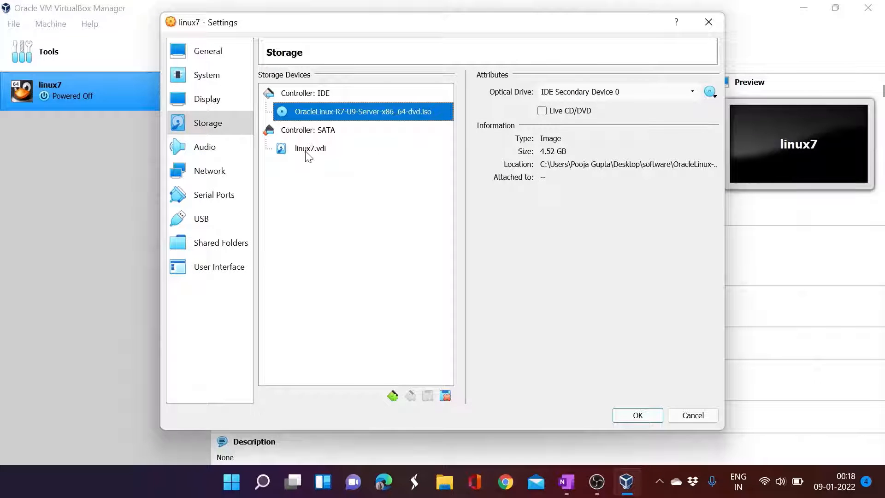
{"action": "left_click", "coordinate": [305, 150]}
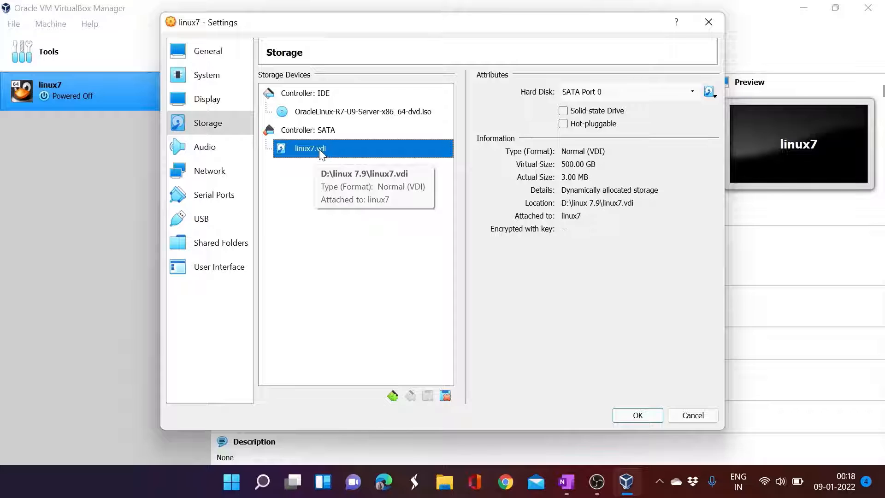
{"action": "left_click", "coordinate": [217, 174]}
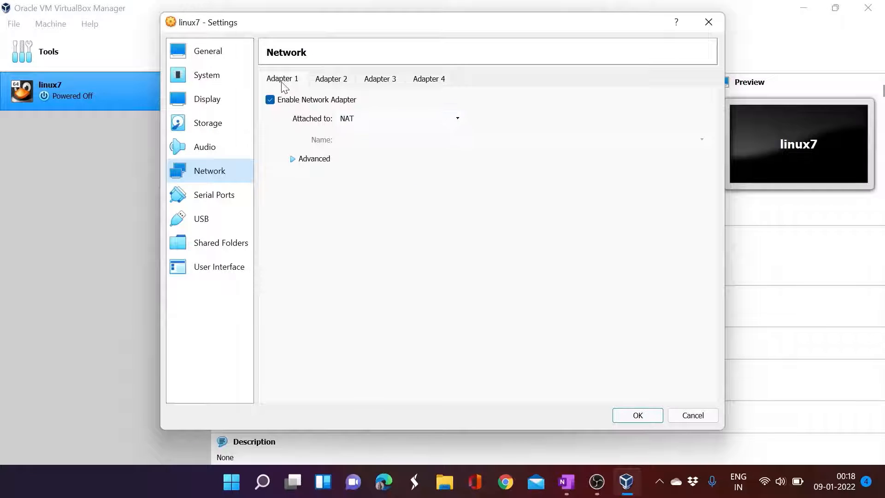
- Set Adapter 1 to Host-only Adapter on VirtualBox Host-Only Ethernet Adapter, promiscuous mode Allow All
{"action": "left_click", "coordinate": [371, 120]}
{"action": "left_click", "coordinate": [370, 160]}
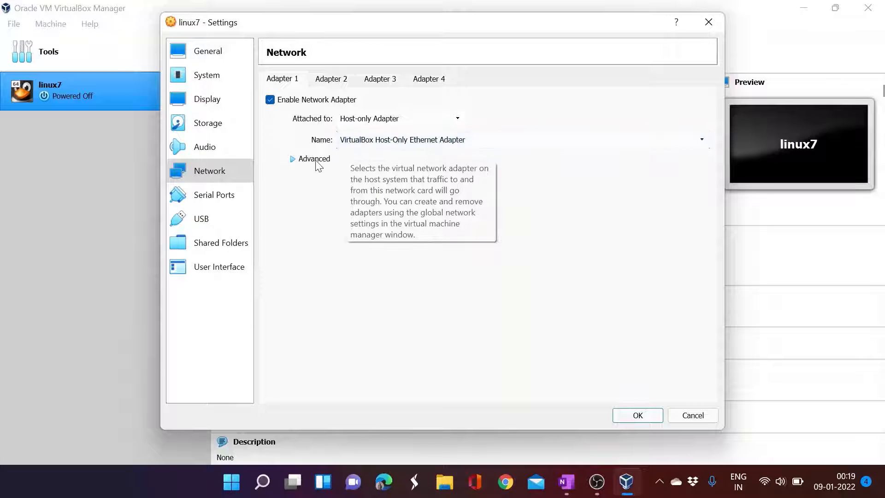
{"action": "left_click", "coordinate": [295, 160]}
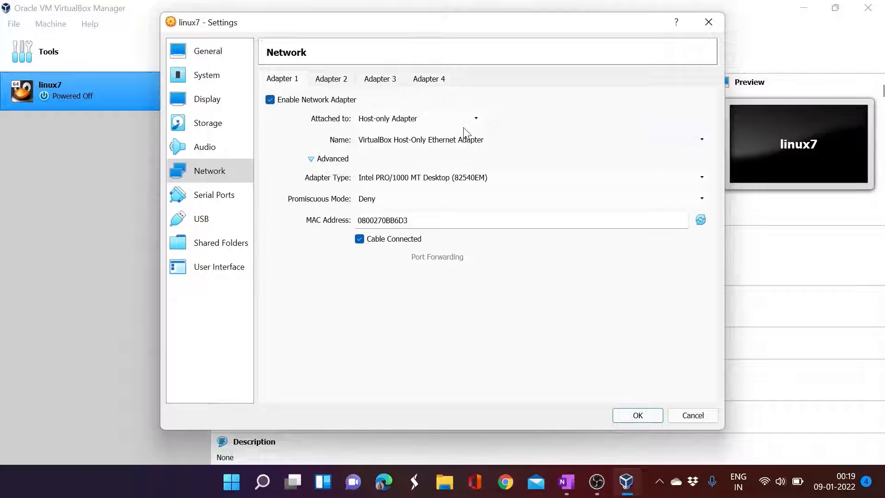
{"action": "left_click", "coordinate": [377, 201]}
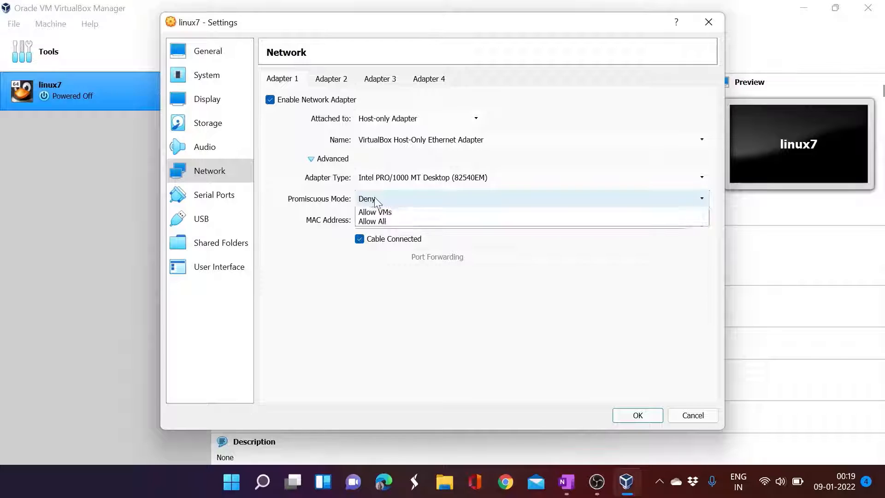
{"action": "left_click", "coordinate": [373, 232]}
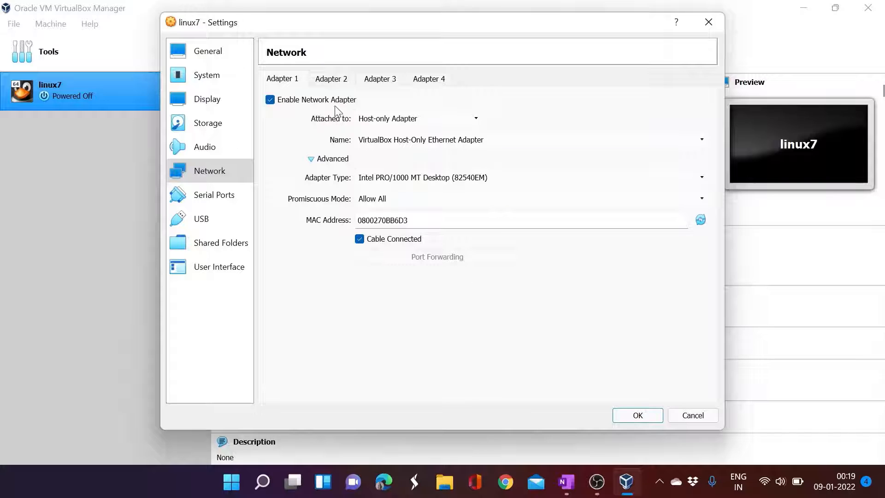
- Enable Adapter 2 as a Bridged Adapter on the Realtek RTL8821CE, promiscuous mode Allow All
{"action": "left_click", "coordinate": [329, 82]}
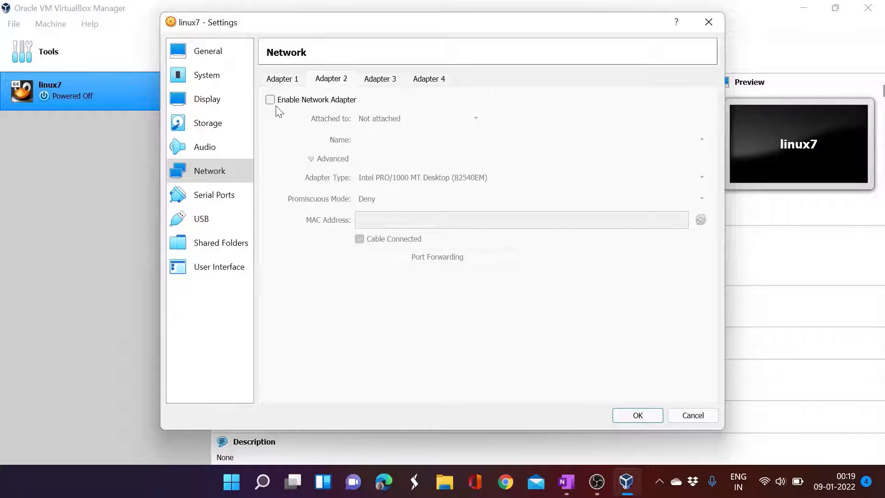
{"action": "left_click", "coordinate": [270, 100]}
{"action": "left_click", "coordinate": [382, 119]}
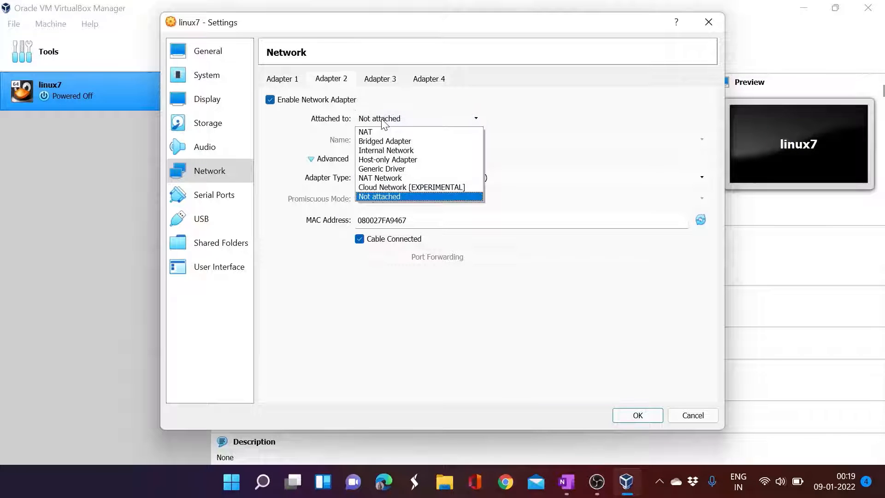
{"action": "left_click", "coordinate": [381, 143]}
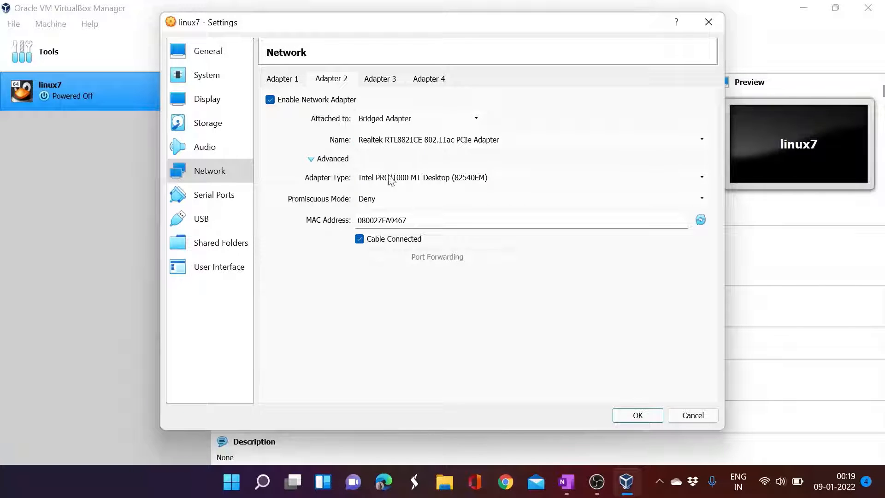
{"action": "left_click", "coordinate": [376, 199]}
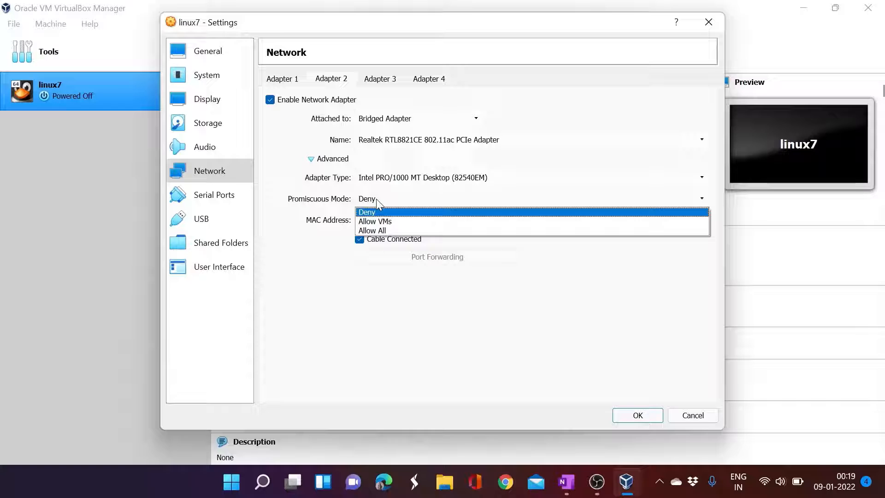
{"action": "left_click", "coordinate": [382, 229]}
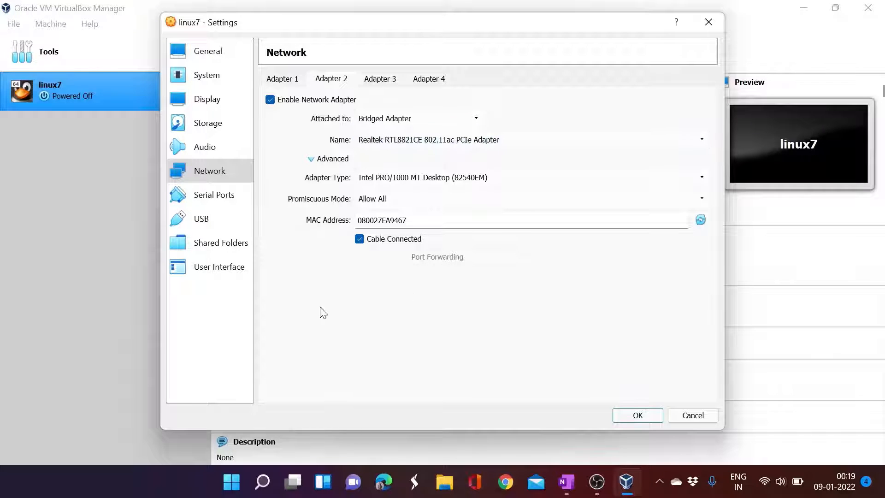
{"action": "mouse_move", "coordinate": [266, 481]}
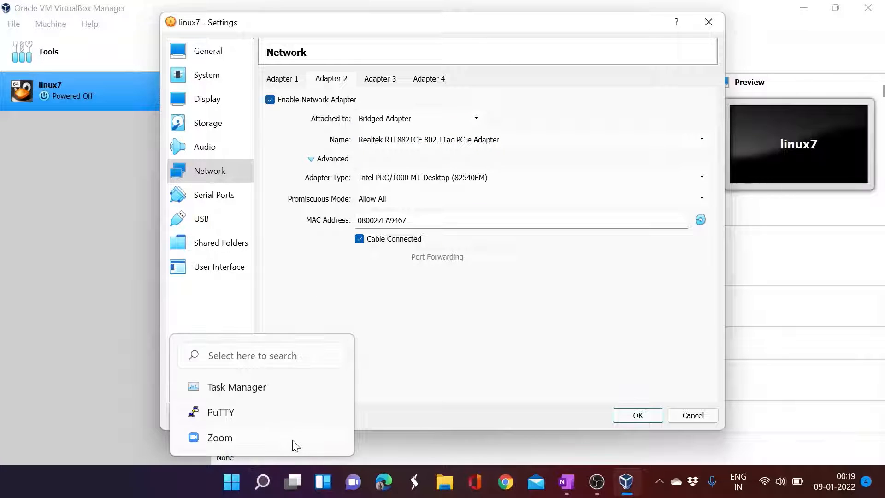
{"action": "key", "text": "super+r"}
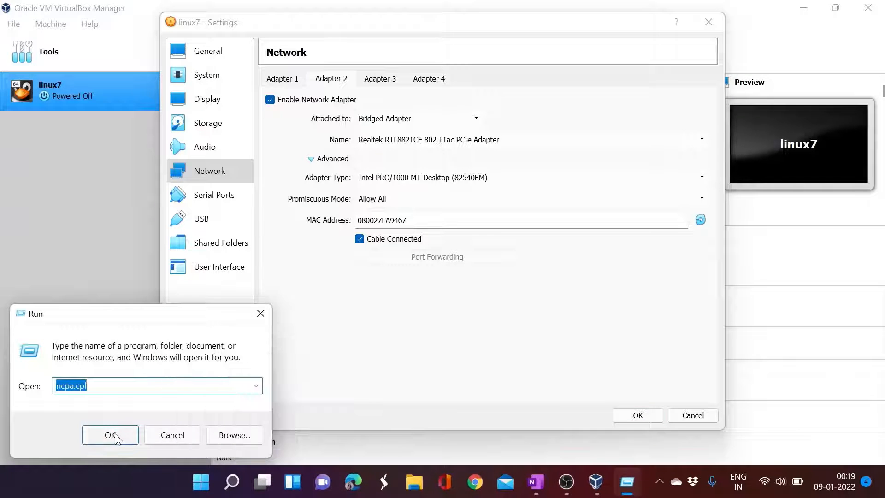
{"action": "left_click", "coordinate": [115, 434]}
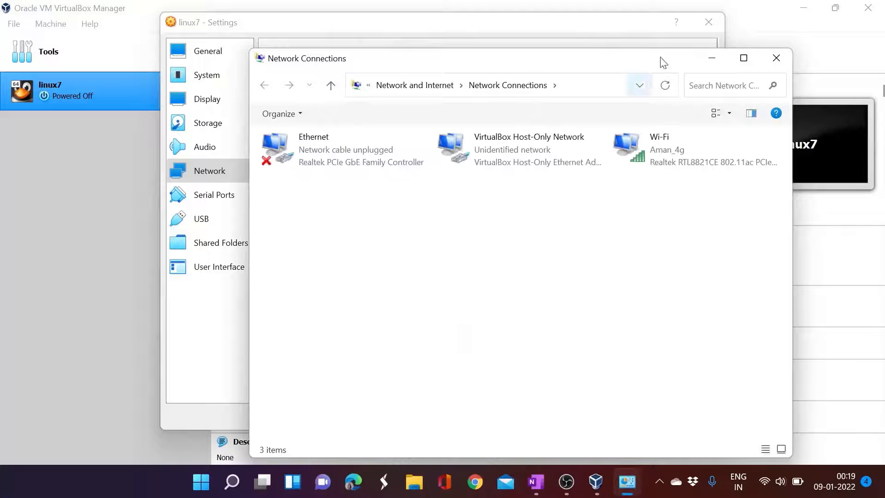
{"action": "left_click_drag", "start_coordinate": [569, 65], "coordinate": [404, 170]}
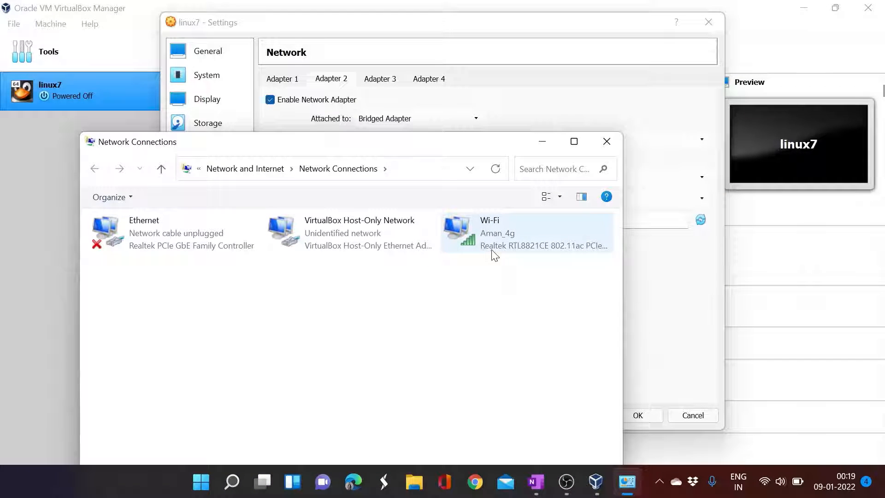
{"action": "left_click_drag", "start_coordinate": [425, 146], "coordinate": [402, 175]}
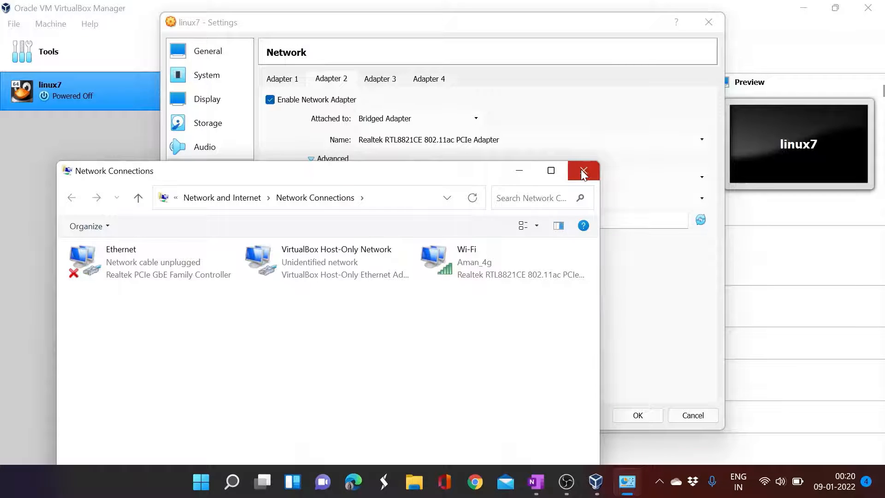
{"action": "left_click", "coordinate": [582, 171]}
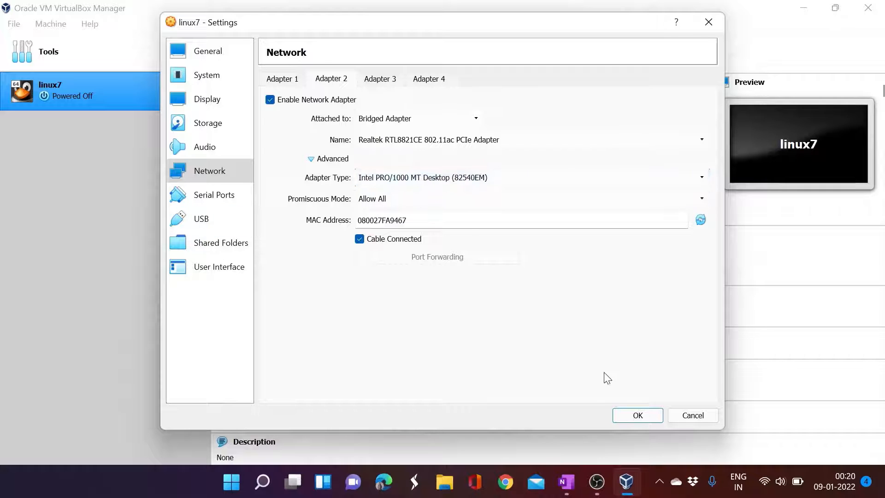
- Save the settings, start linux7, and boot 'Install Oracle Linux 7.9' from the boot menu
{"action": "left_click", "coordinate": [644, 414]}
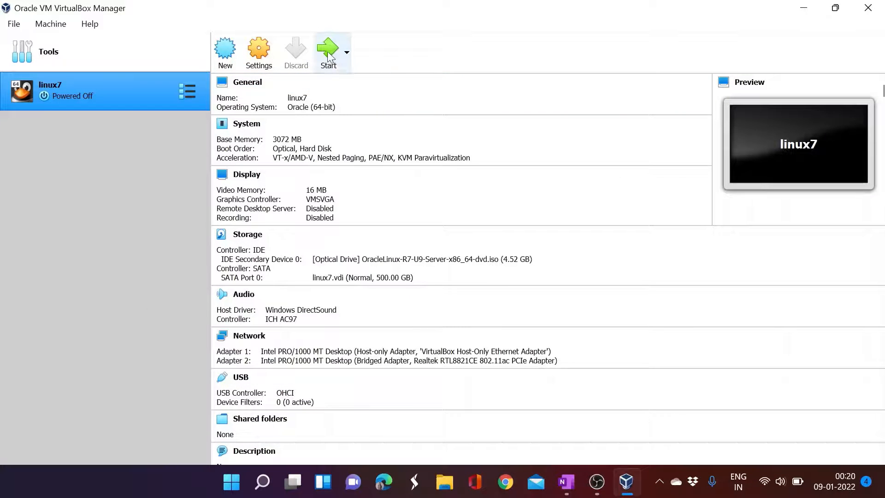
{"action": "left_click", "coordinate": [327, 51]}
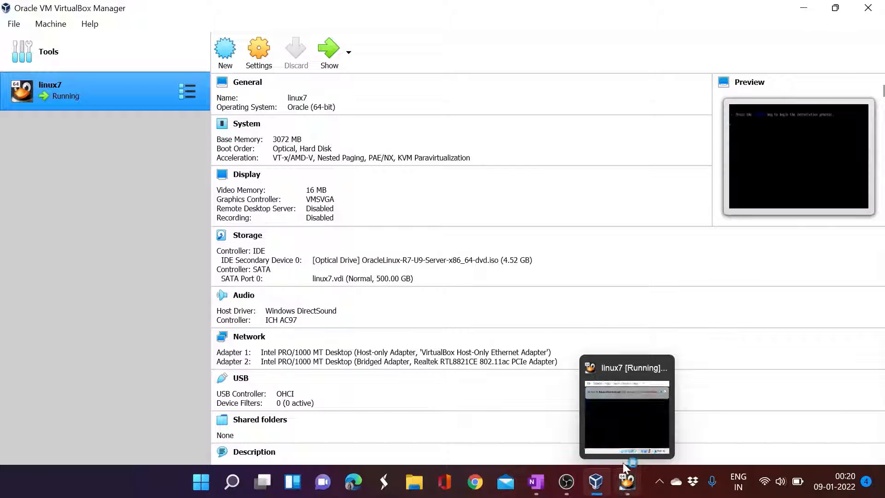
{"action": "left_click", "coordinate": [624, 484]}
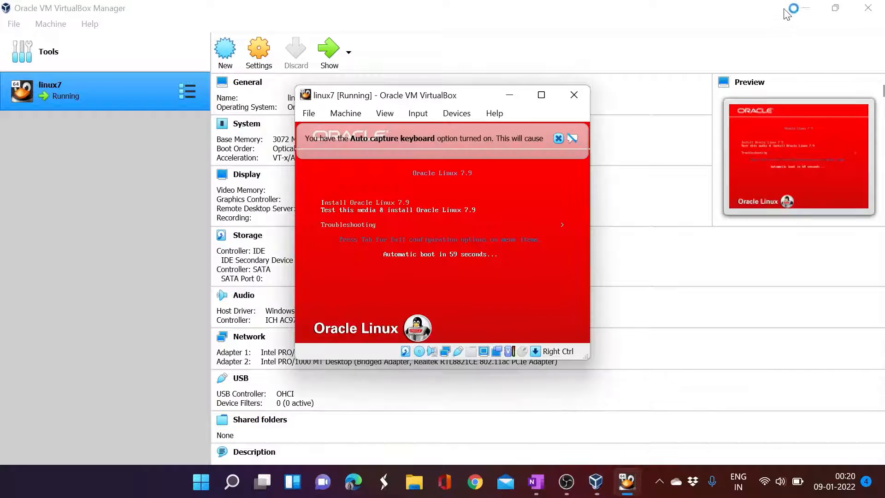
{"action": "left_click", "coordinate": [800, 9]}
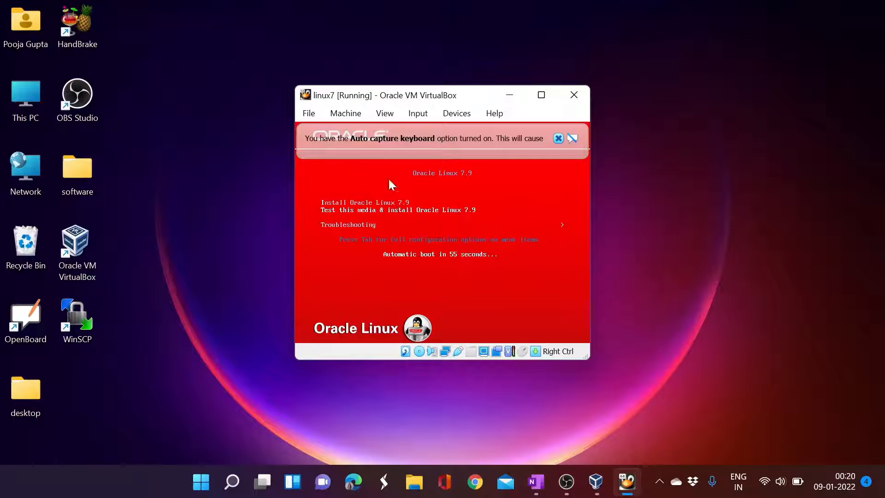
{"action": "left_click_drag", "start_coordinate": [390, 97], "coordinate": [374, 76]}
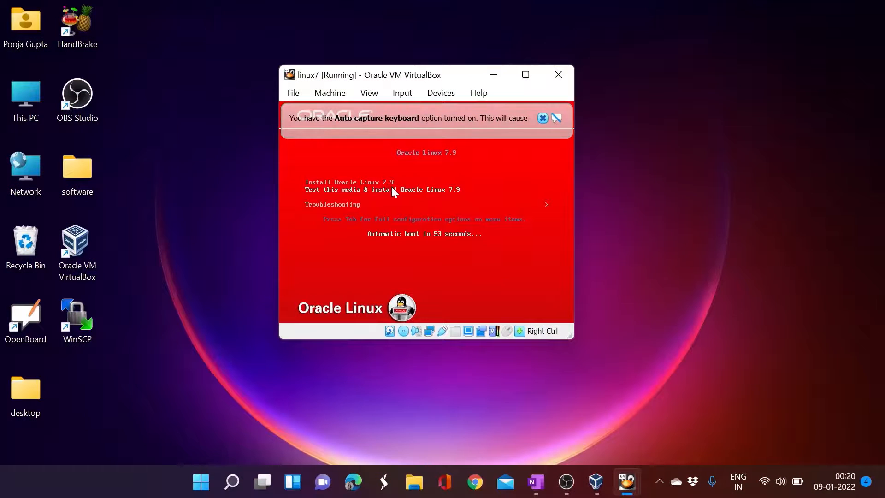
{"action": "key", "text": "Up"}
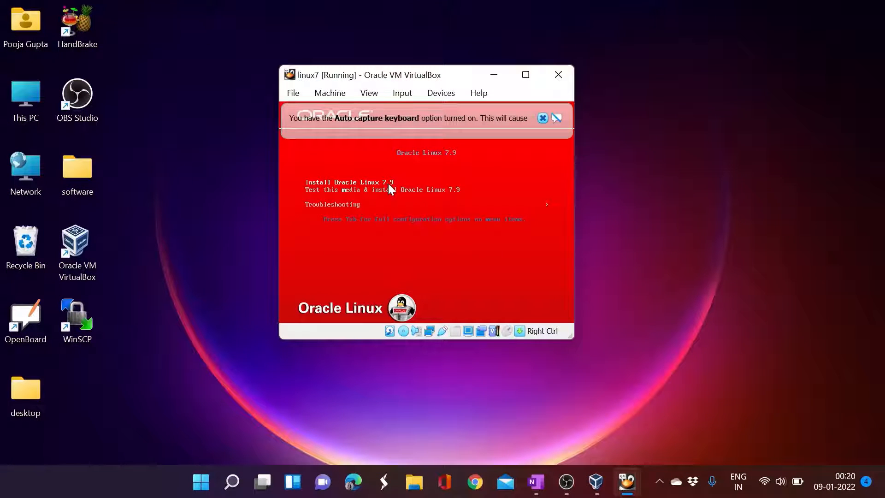
{"action": "key", "text": "Return"}
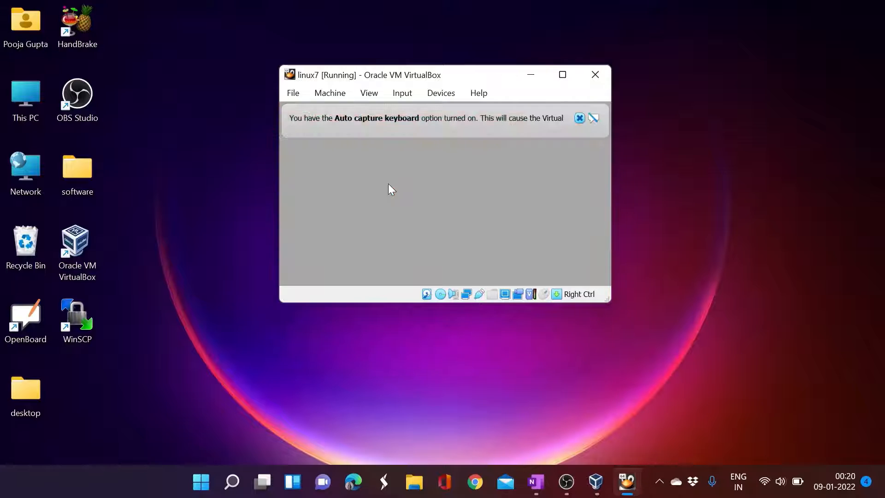
- Dismiss the auto-capture notice, enlarge the VM window, and continue with English (United States)
{"action": "left_click", "coordinate": [580, 119]}
{"action": "left_click_drag", "start_coordinate": [609, 301], "coordinate": [652, 366]}
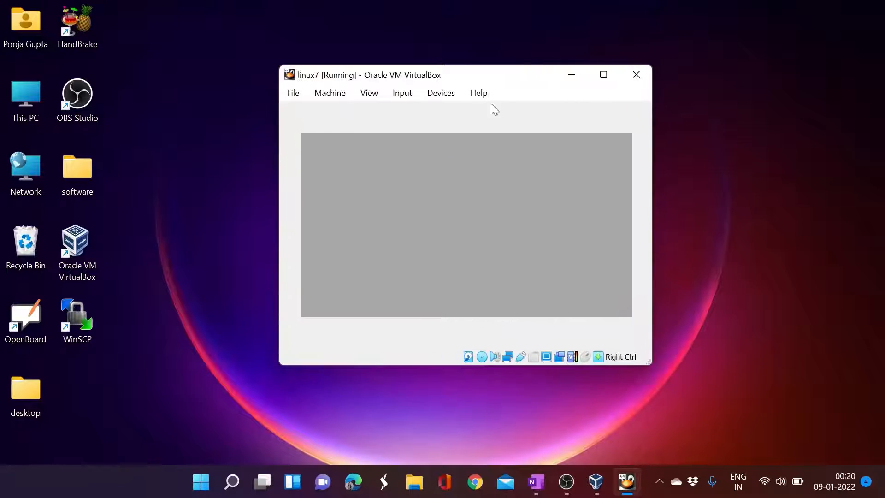
{"action": "left_click_drag", "start_coordinate": [442, 75], "coordinate": [389, 53]}
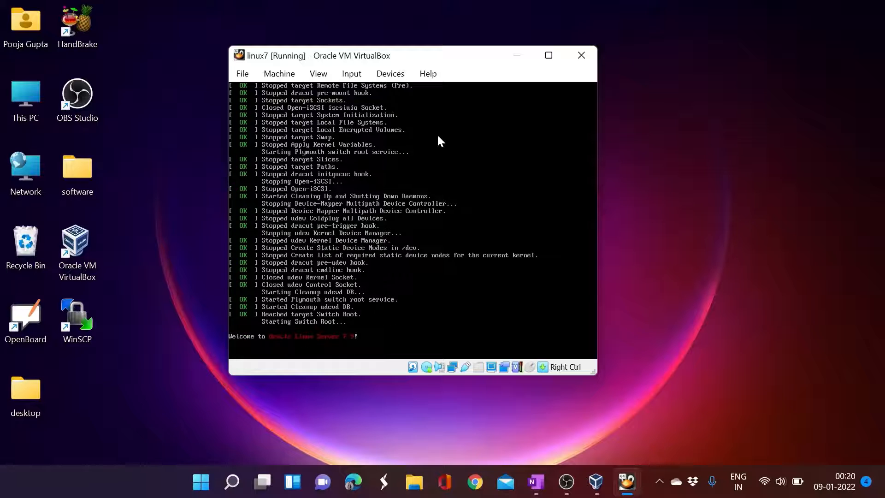
{"action": "left_click", "coordinate": [695, 139]}
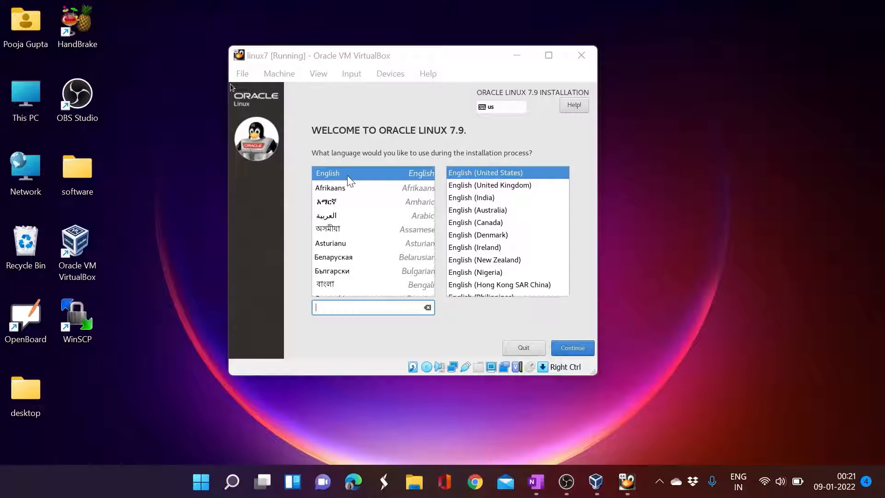
{"action": "left_click", "coordinate": [571, 348]}
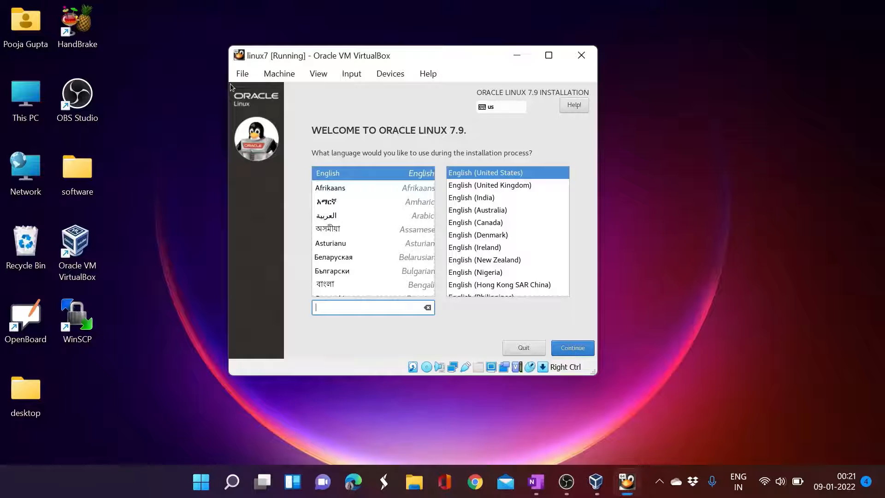
{"action": "left_click", "coordinate": [566, 349]}
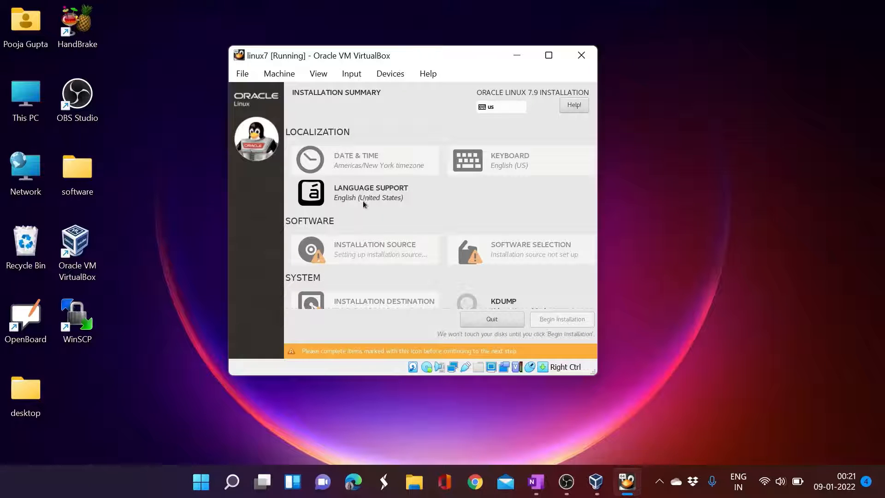
- Set the installer's timezone to region Asia, city Kolkata, by picking India on the map
{"action": "left_click", "coordinate": [367, 172]}
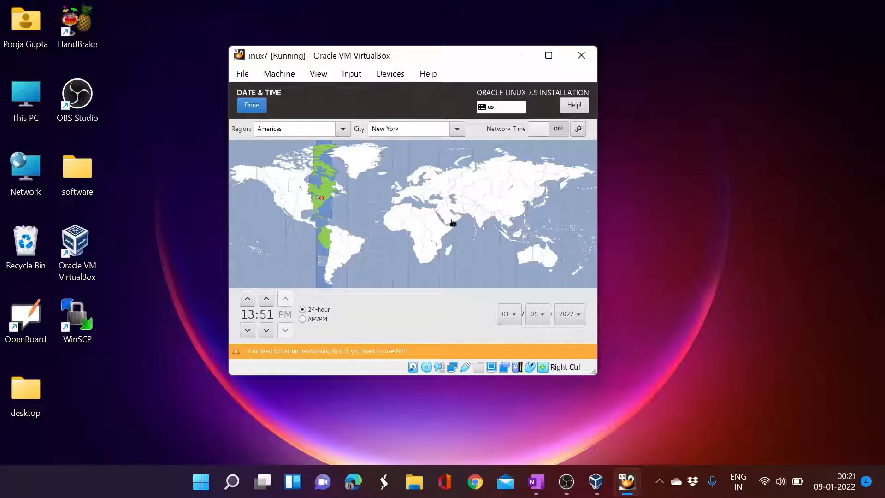
{"action": "left_click", "coordinate": [477, 221]}
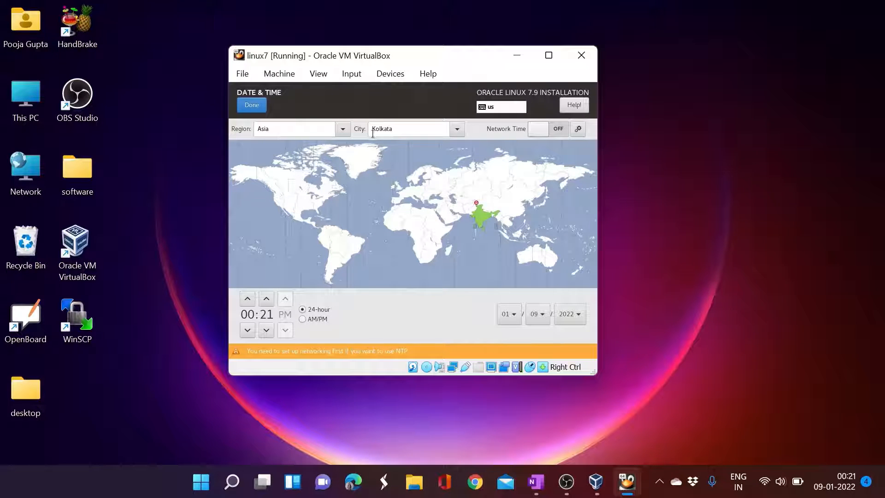
{"action": "left_click", "coordinate": [260, 111]}
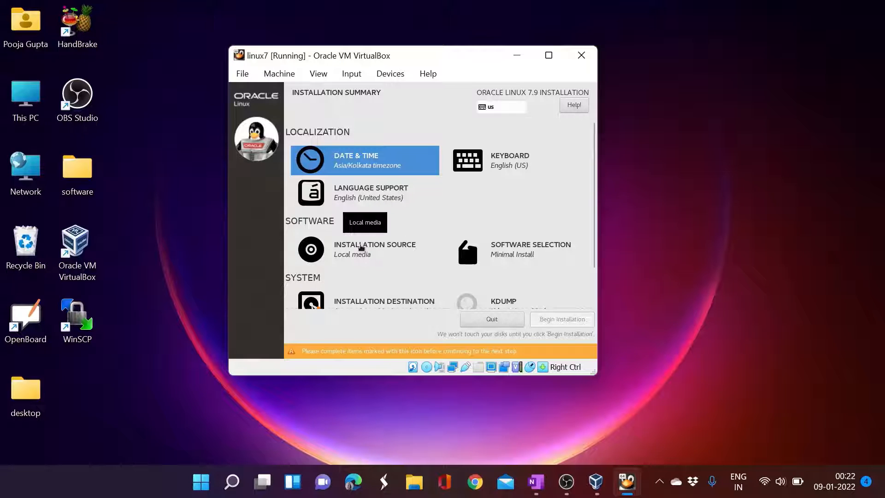
- Keep the auto-detected OL-7.9 Server local media as the installation source, then go to Software Selection
{"action": "left_click", "coordinate": [359, 246]}
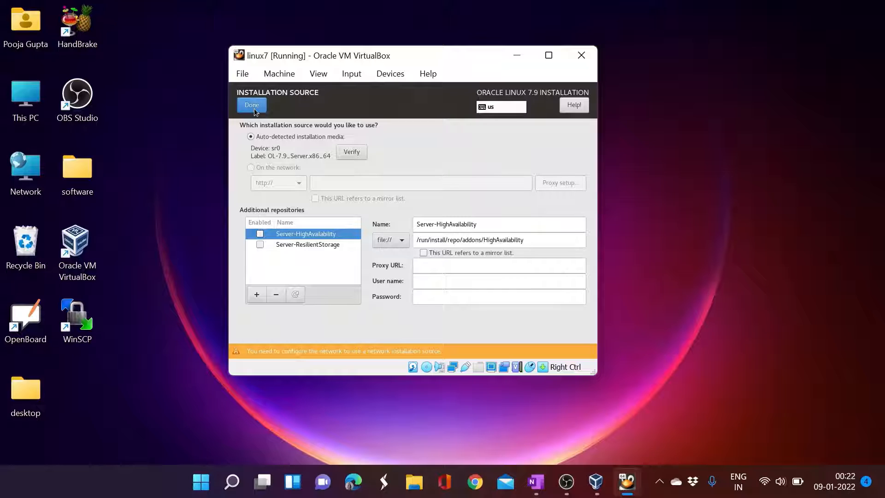
{"action": "left_click", "coordinate": [253, 109]}
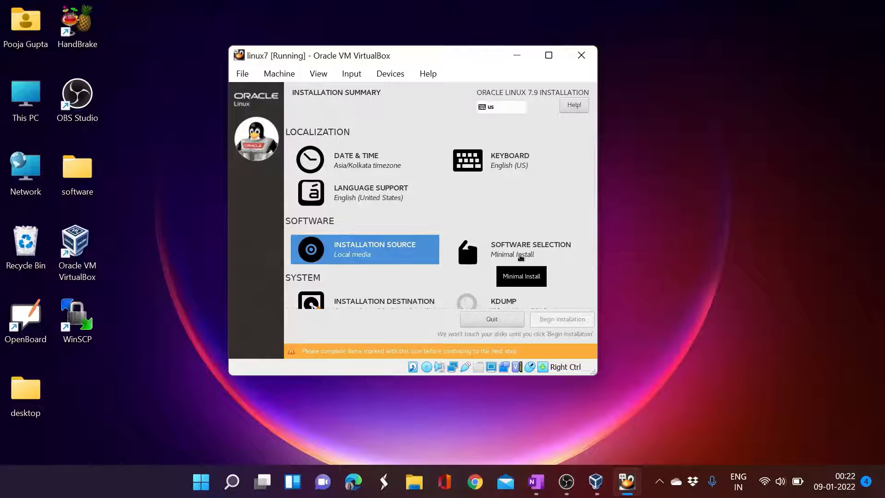
{"action": "left_click", "coordinate": [520, 256]}
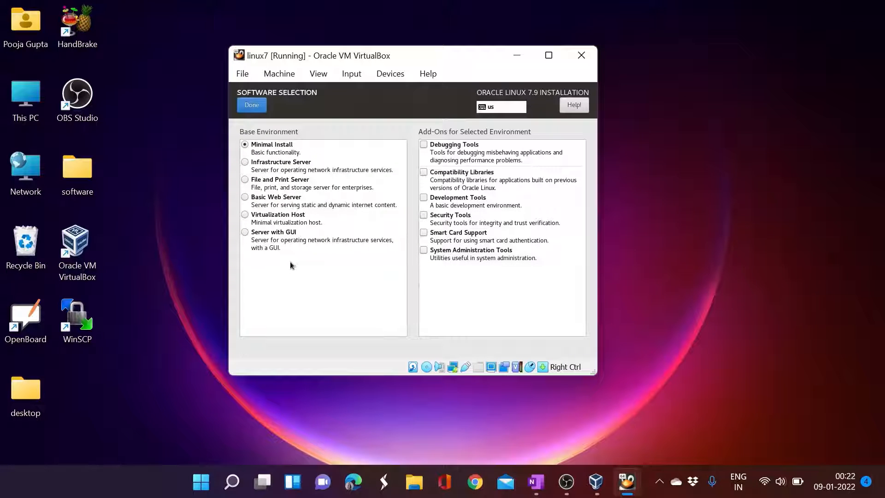
- Choose Server with GUI plus DNS Name Server, File and Storage, Java Platform, KDE, Large Systems Performance, System Administration Tools
{"action": "left_click", "coordinate": [263, 233]}
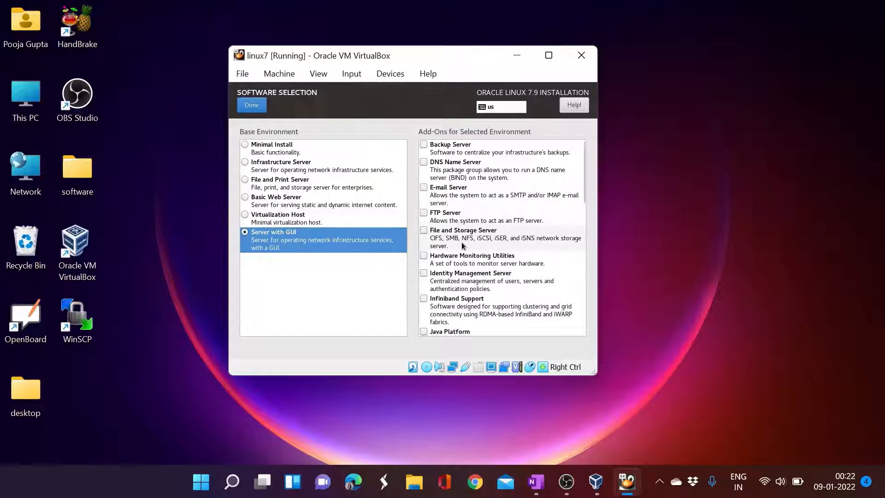
{"action": "left_click", "coordinate": [424, 164]}
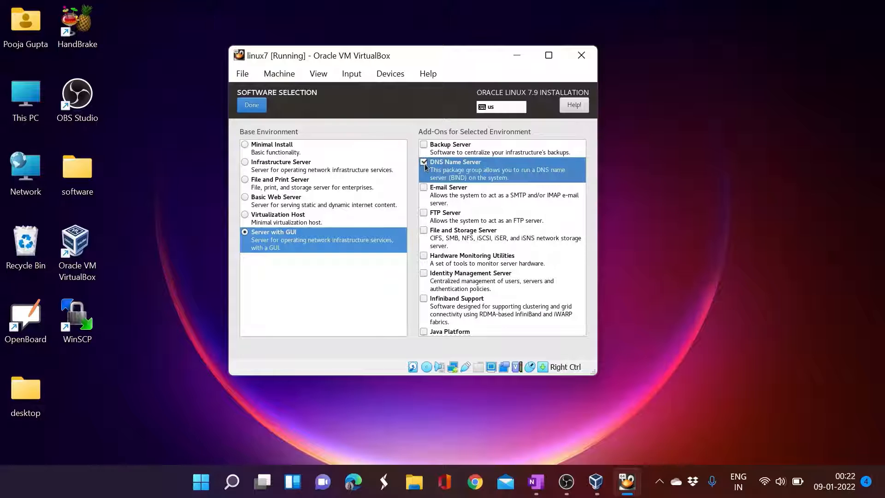
{"action": "left_click", "coordinate": [425, 230]}
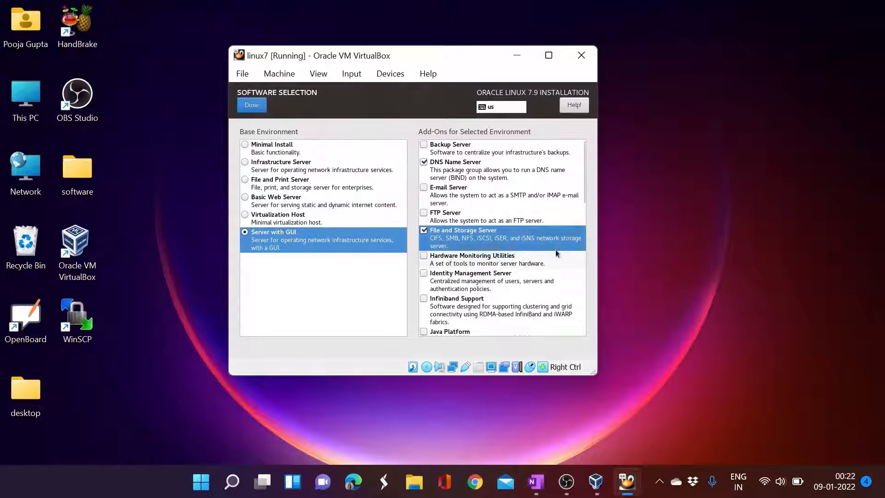
{"action": "scroll", "coordinate": [556, 252], "scroll_direction": "down", "scroll_amount": 3}
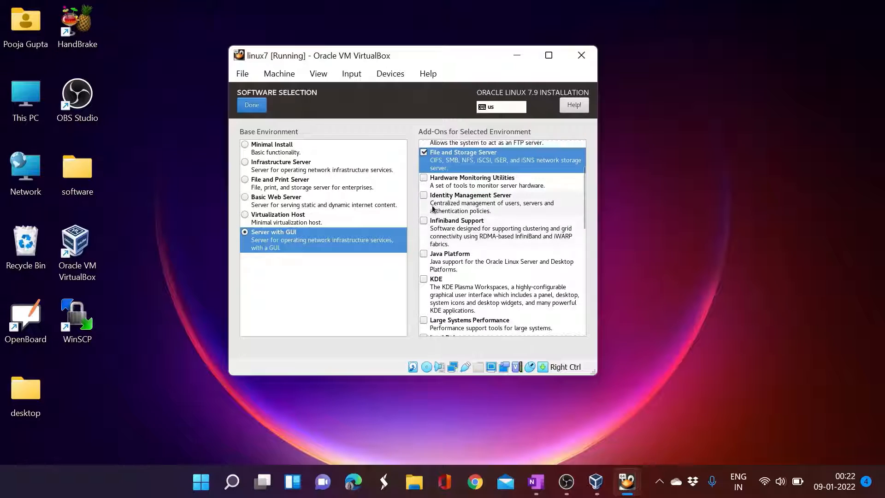
{"action": "left_click", "coordinate": [424, 254]}
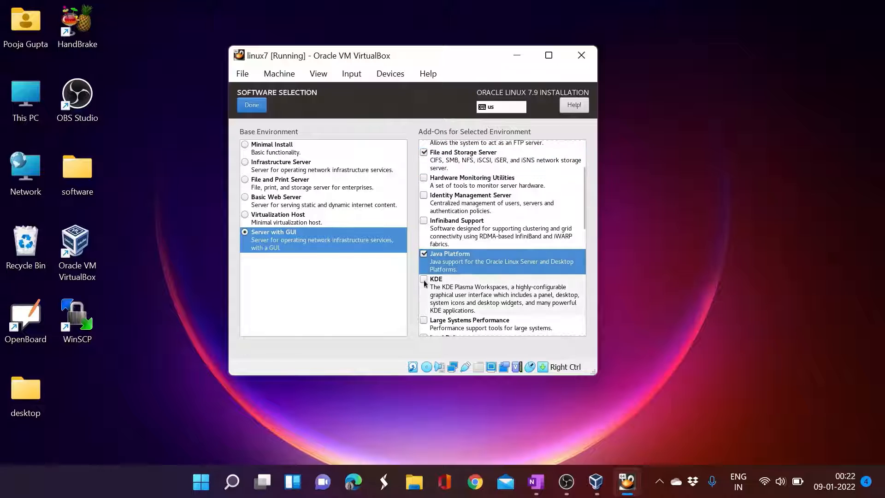
{"action": "left_click", "coordinate": [424, 280]}
{"action": "scroll", "coordinate": [423, 295], "scroll_direction": "down", "scroll_amount": 1}
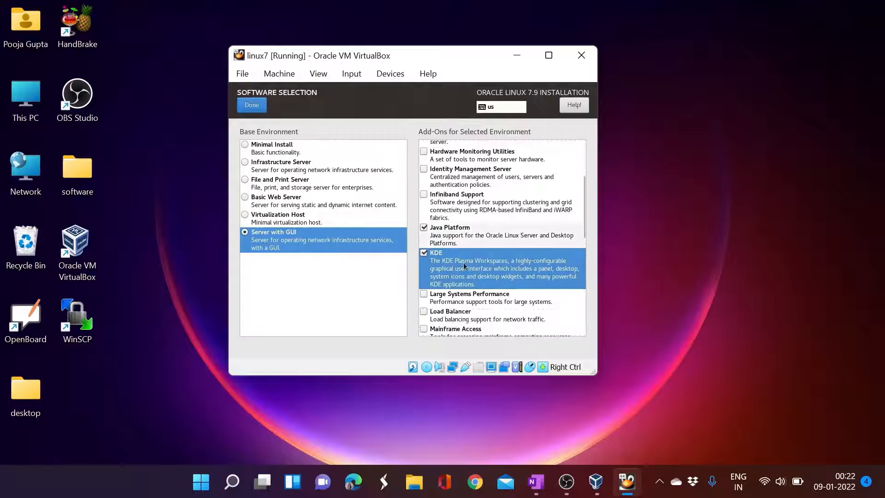
{"action": "left_click", "coordinate": [423, 295]}
{"action": "scroll", "coordinate": [479, 261], "scroll_direction": "down", "scroll_amount": 4}
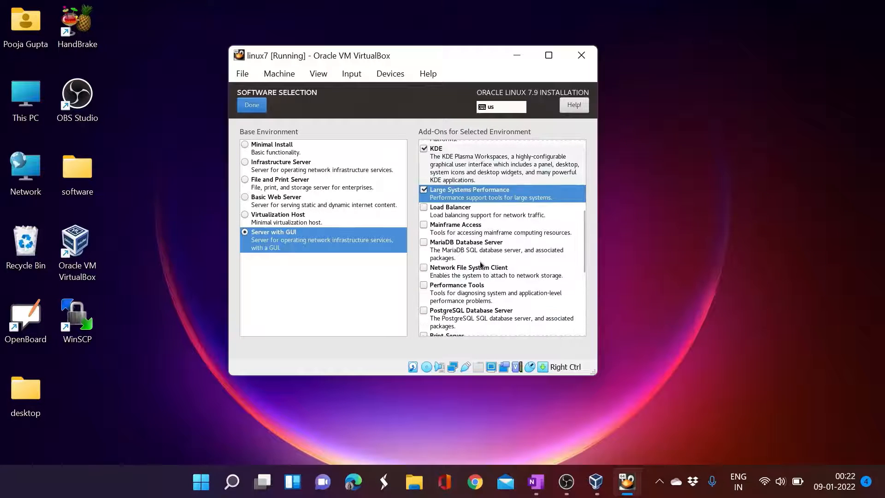
{"action": "scroll", "coordinate": [480, 261], "scroll_direction": "down", "scroll_amount": 7}
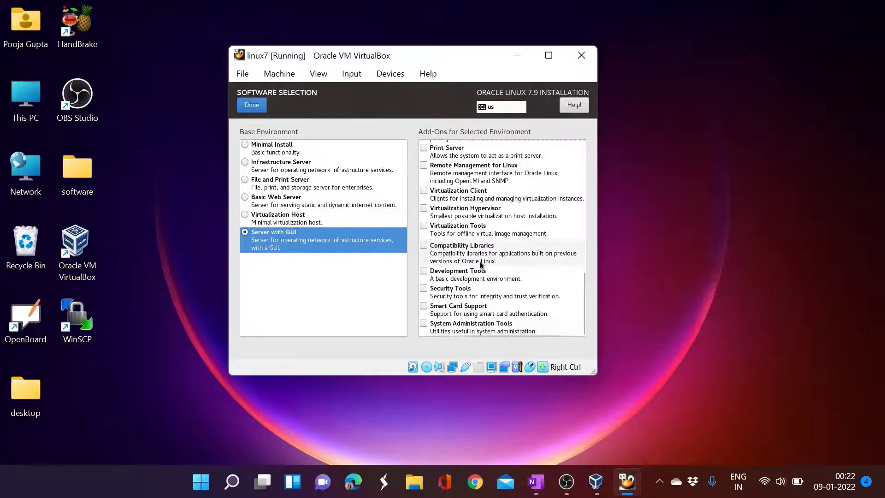
{"action": "left_click", "coordinate": [424, 324]}
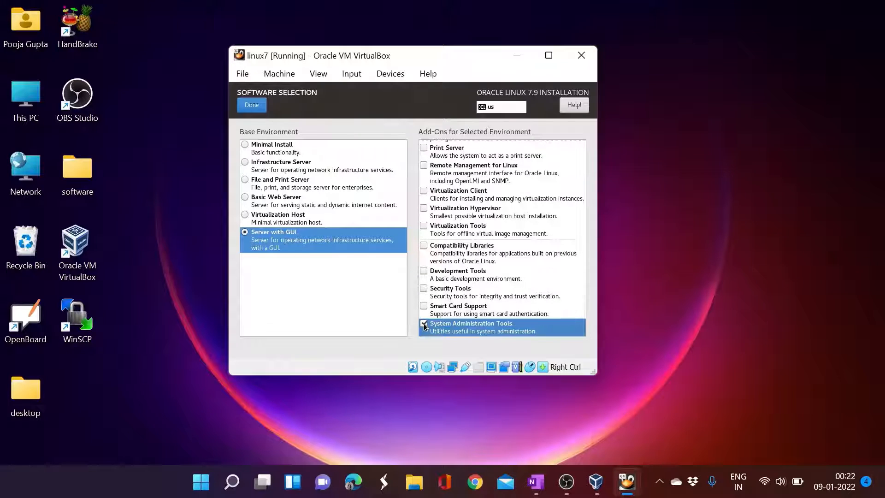
{"action": "left_click", "coordinate": [249, 106]}
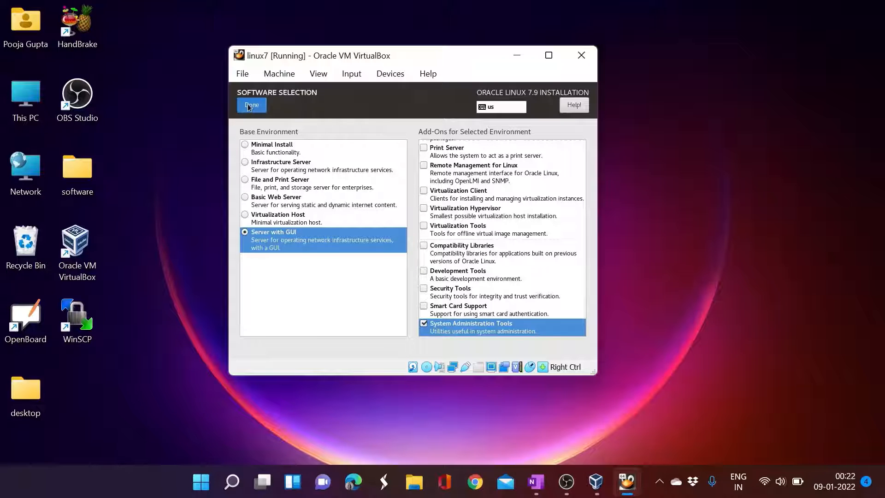
- Set the 500 GiB installation destination disk to 'I will configure partitioning'
{"action": "scroll", "coordinate": [391, 242], "scroll_direction": "down", "scroll_amount": 2}
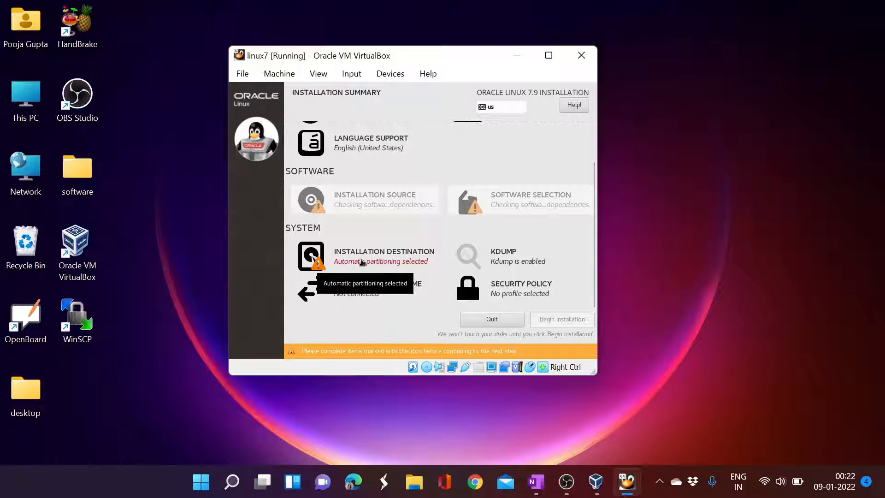
{"action": "left_click", "coordinate": [362, 262]}
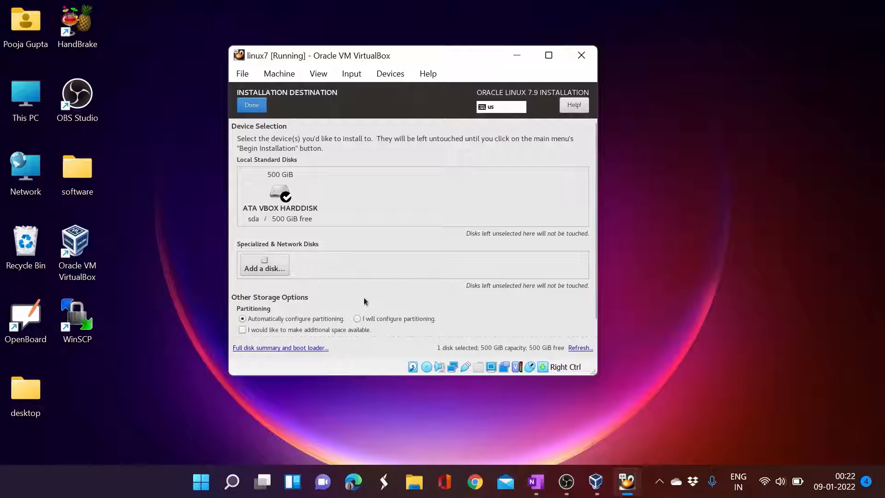
{"action": "left_click", "coordinate": [358, 318]}
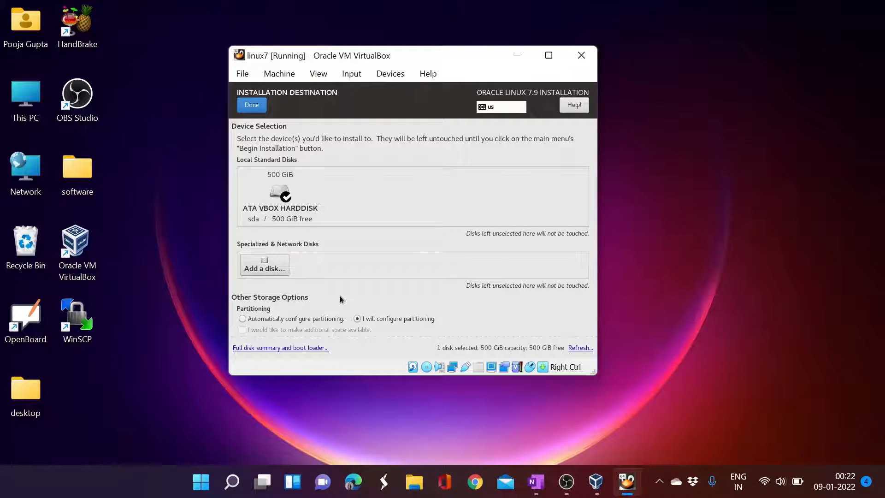
{"action": "left_click", "coordinate": [257, 111]}
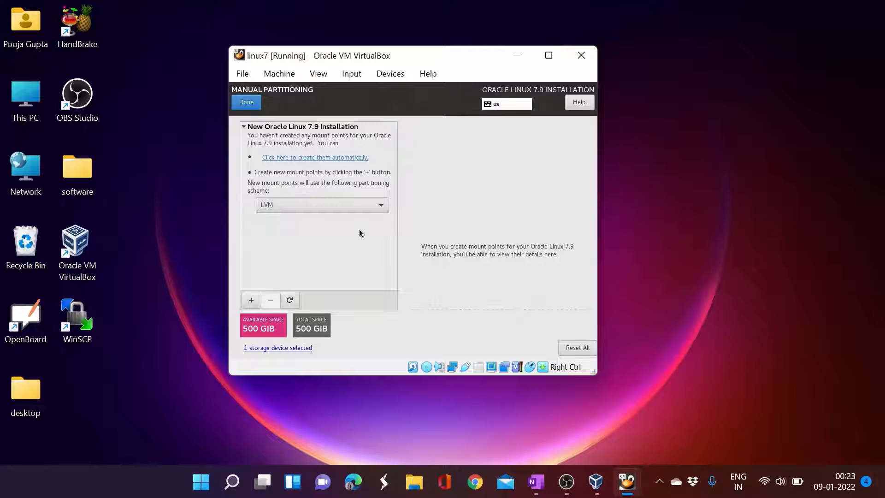
- Switch the scheme to Standard Partition and add a 10 GiB /boot partition
{"action": "left_click", "coordinate": [311, 206]}
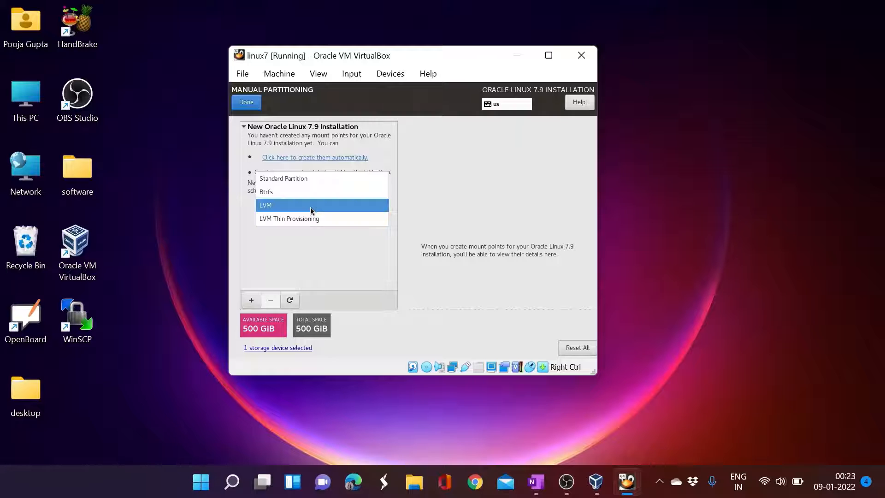
{"action": "left_click", "coordinate": [295, 182]}
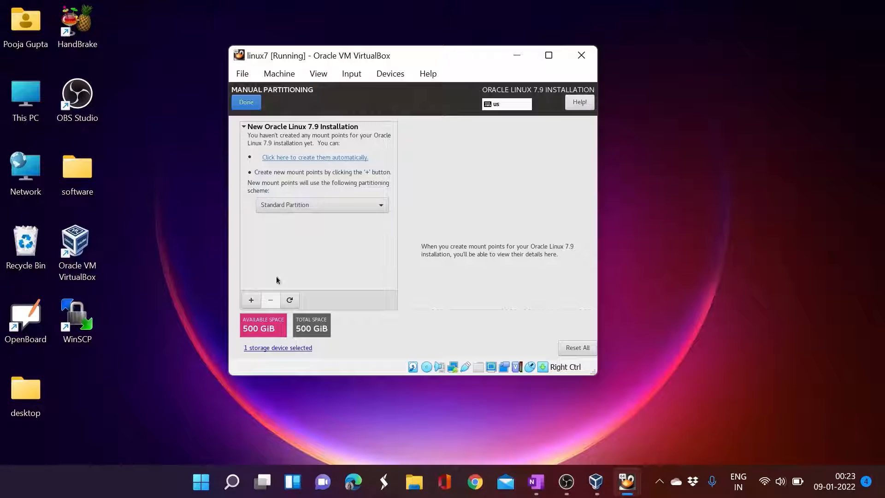
{"action": "left_click", "coordinate": [251, 300]}
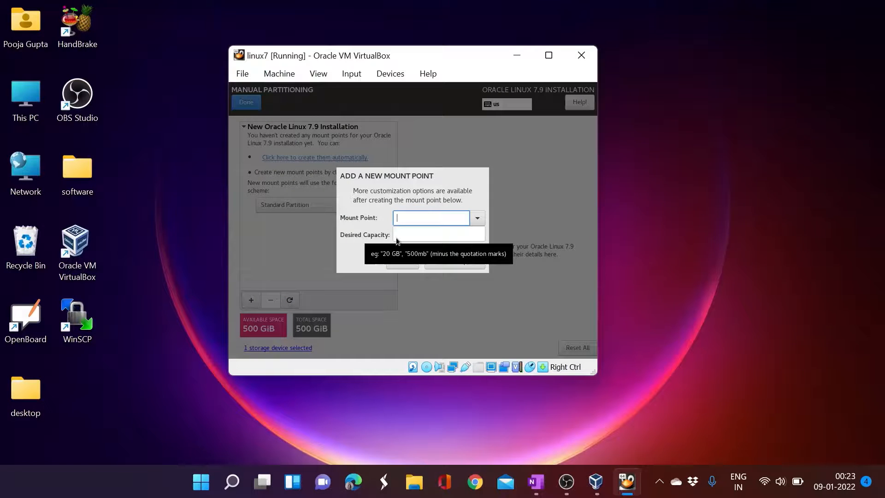
{"action": "type", "text": "/boot"}
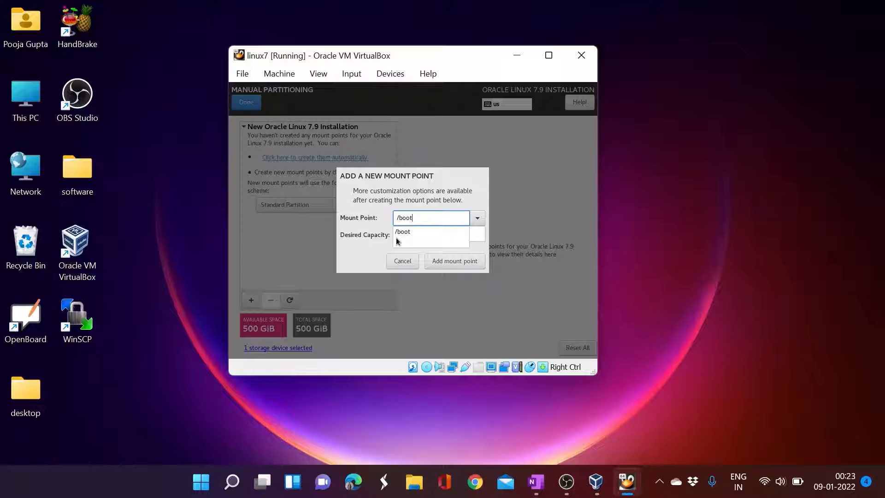
{"action": "left_click", "coordinate": [404, 232]}
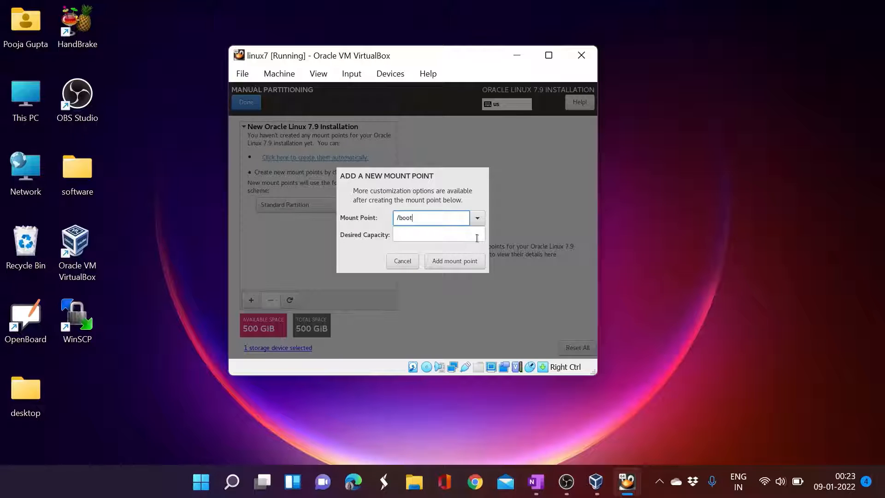
{"action": "left_click", "coordinate": [475, 236]}
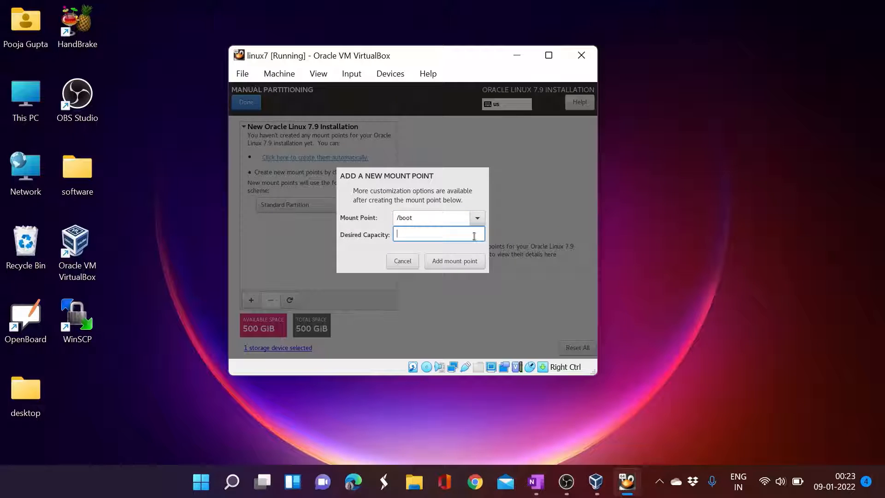
{"action": "type", "text": "10g"}
{"action": "left_click", "coordinate": [460, 261]}
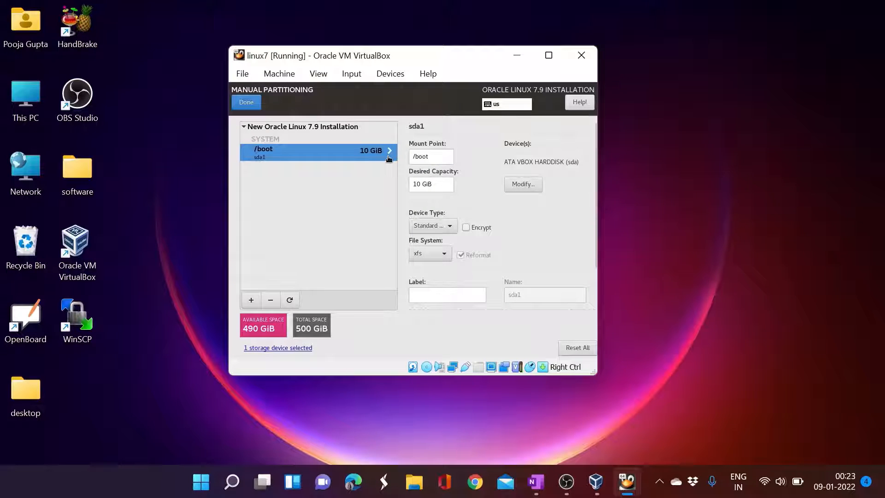
- Add a 50 GiB / (root) partition
{"action": "left_click", "coordinate": [251, 300]}
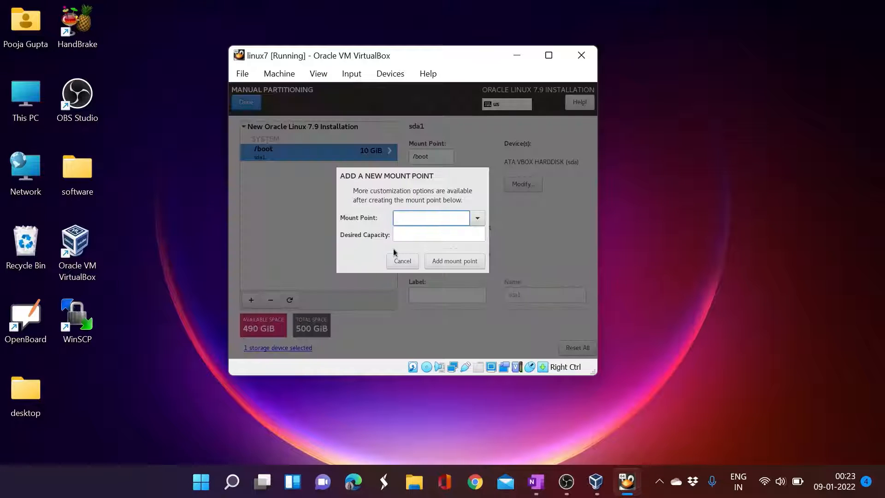
{"action": "type", "text": "/"}
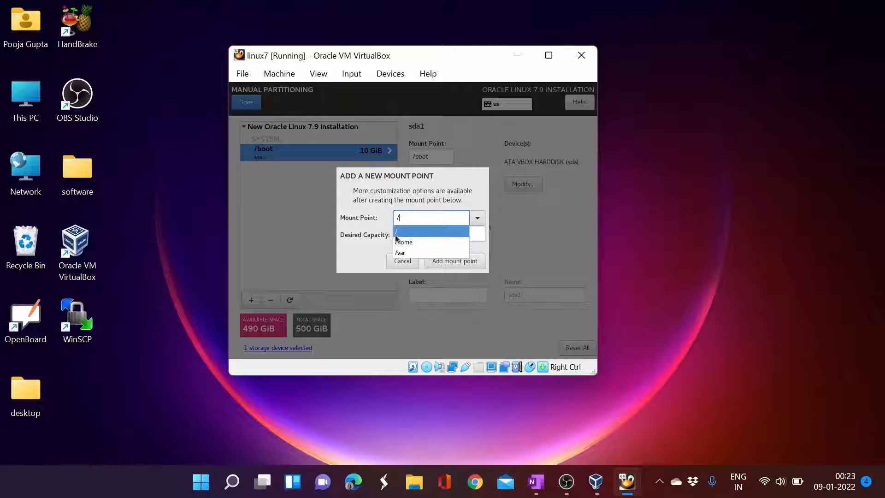
{"action": "left_click", "coordinate": [397, 232]}
{"action": "left_click", "coordinate": [400, 236]}
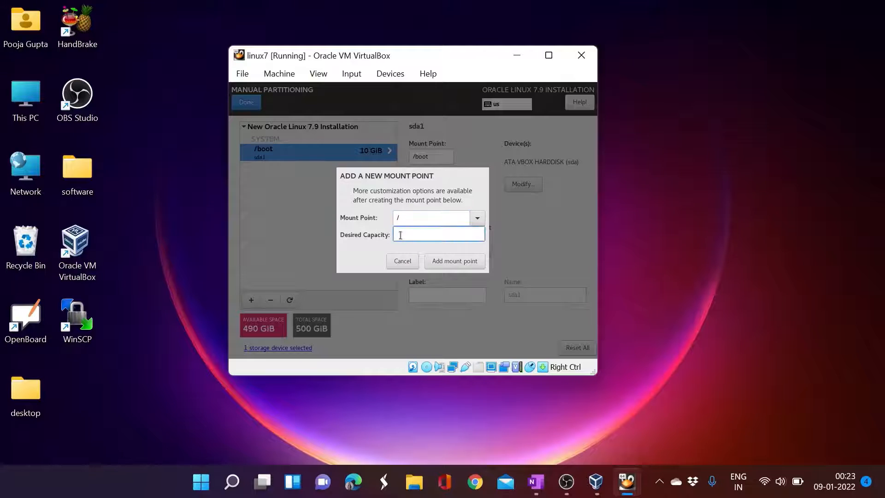
{"action": "type", "text": "50g"}
{"action": "left_click", "coordinate": [449, 261]}
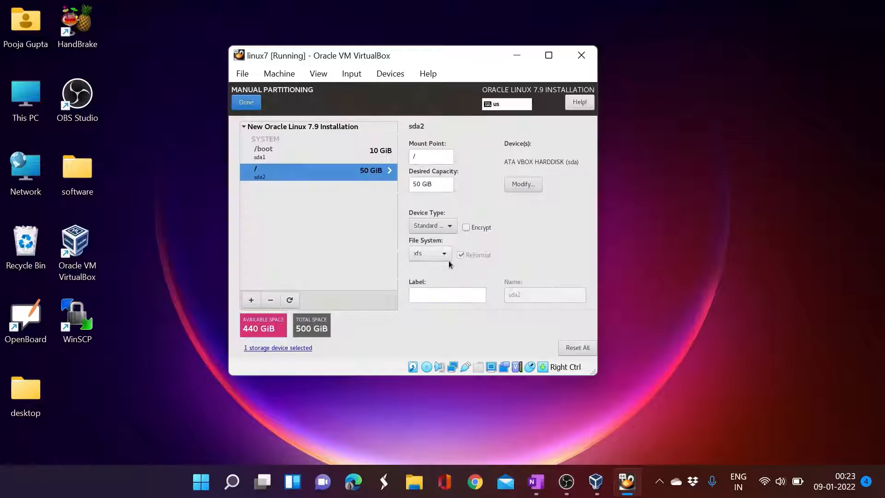
- Add a 10 GiB swap partition
{"action": "left_click", "coordinate": [252, 300]}
{"action": "type", "text": "s"}
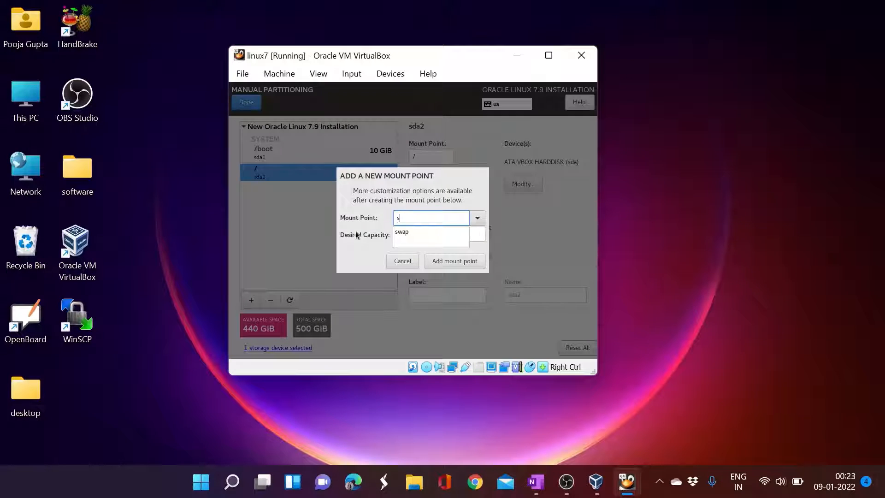
{"action": "type", "text": "wap"}
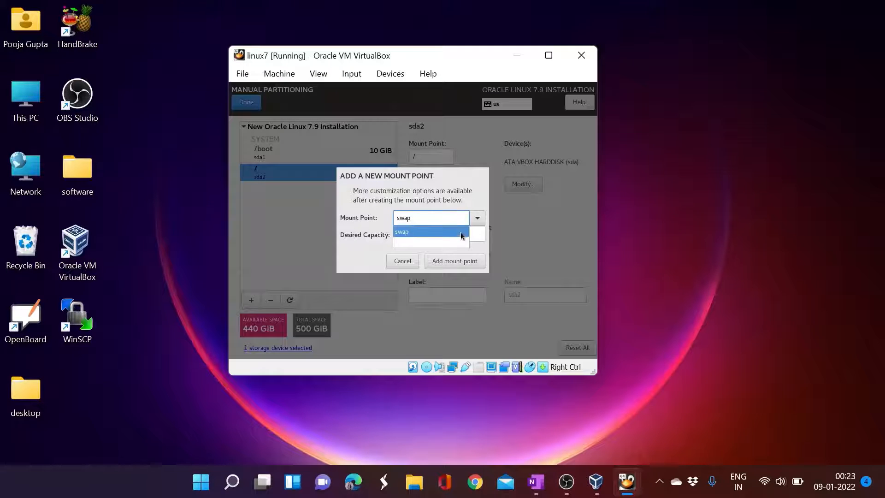
{"action": "left_click", "coordinate": [475, 236]}
{"action": "left_click", "coordinate": [475, 236]}
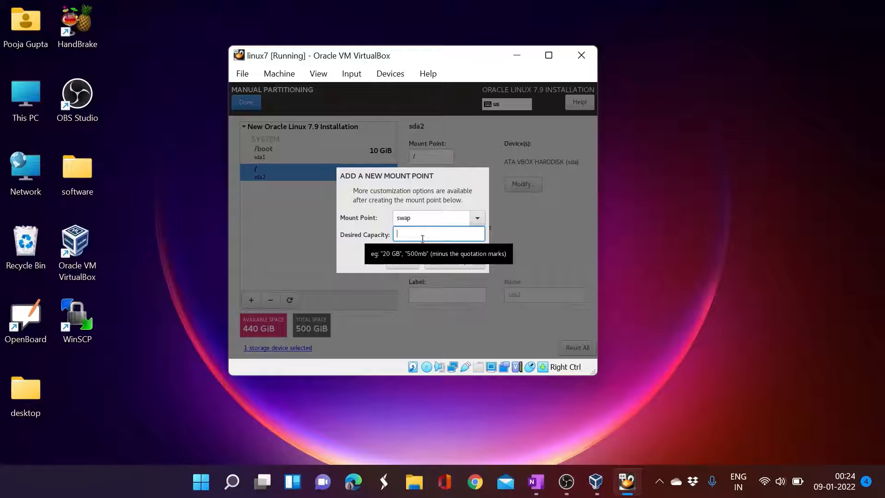
{"action": "type", "text": "10g"}
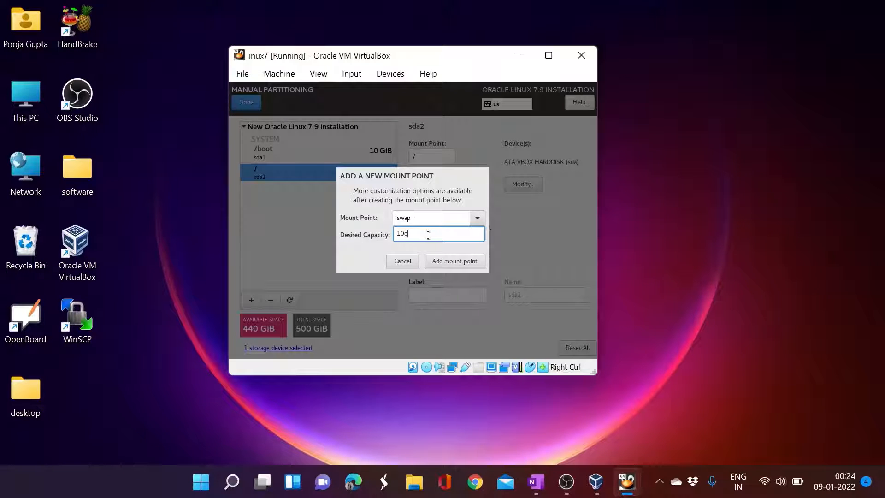
{"action": "left_click", "coordinate": [446, 261]}
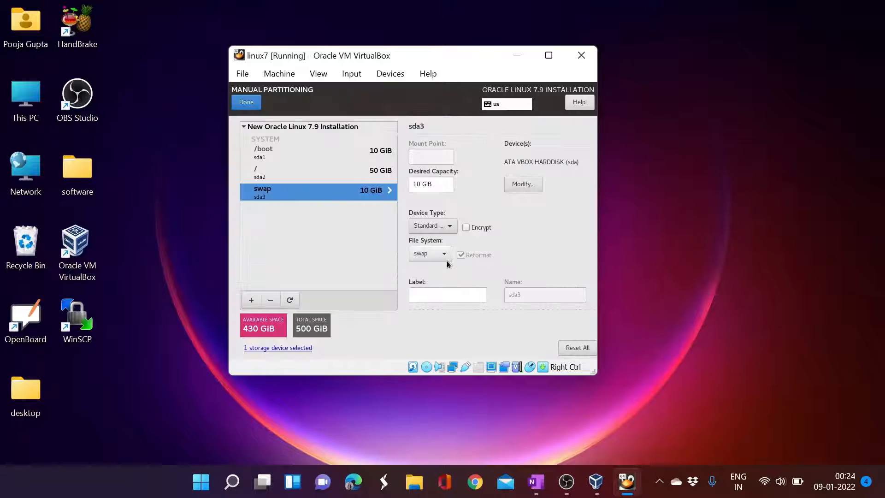
- Add a 50 GiB /usr partition
{"action": "left_click", "coordinate": [250, 302]}
{"action": "type", "text": "/us"}
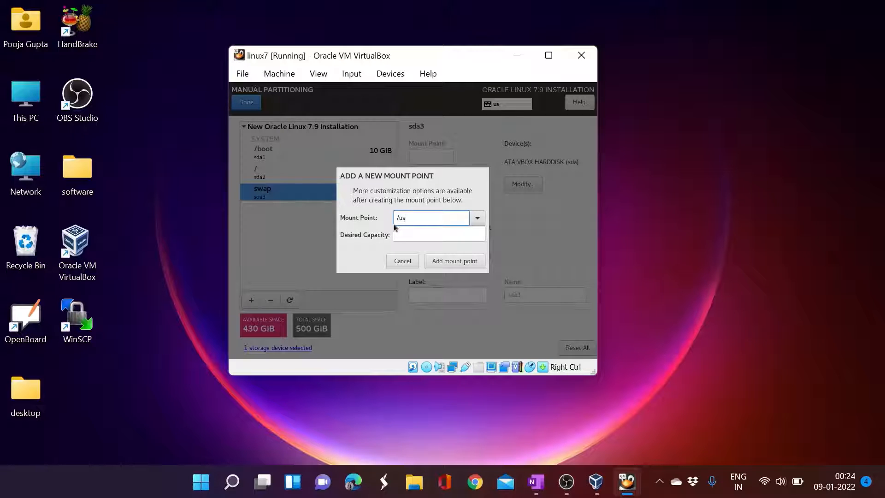
{"action": "type", "text": "r"}
{"action": "left_click", "coordinate": [409, 232]}
{"action": "type", "text": "50g"}
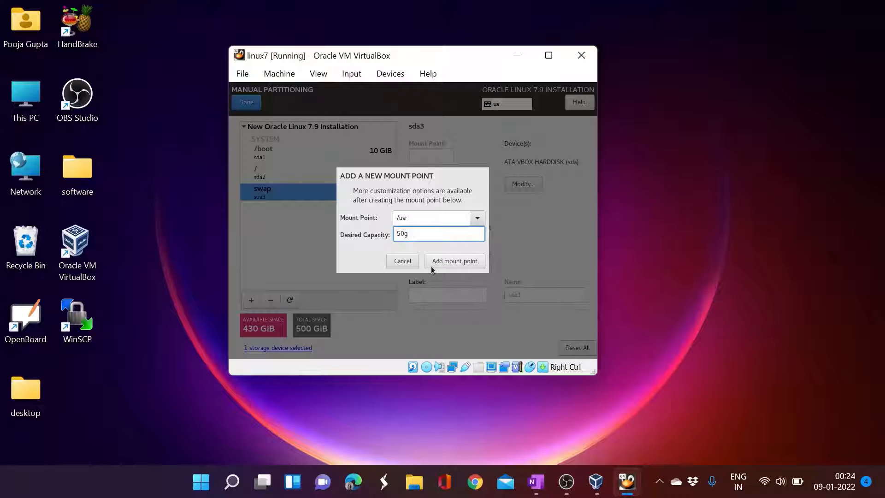
{"action": "left_click", "coordinate": [437, 262]}
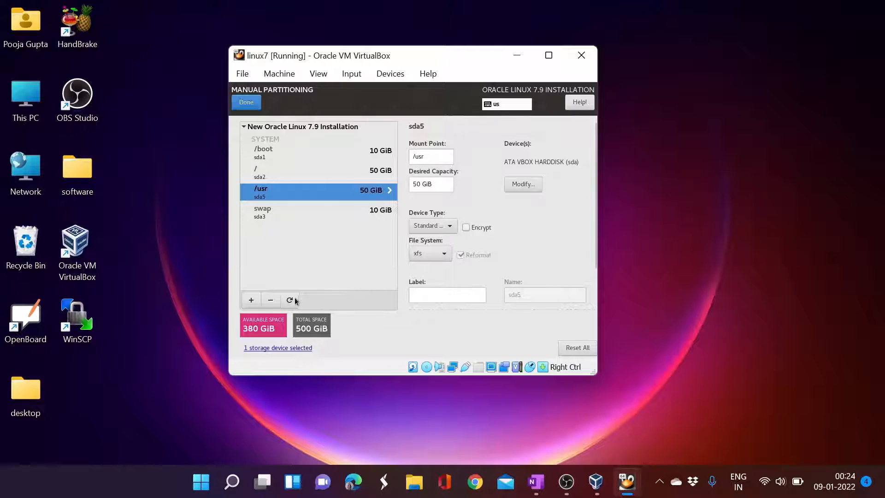
{"action": "left_click", "coordinate": [252, 299]}
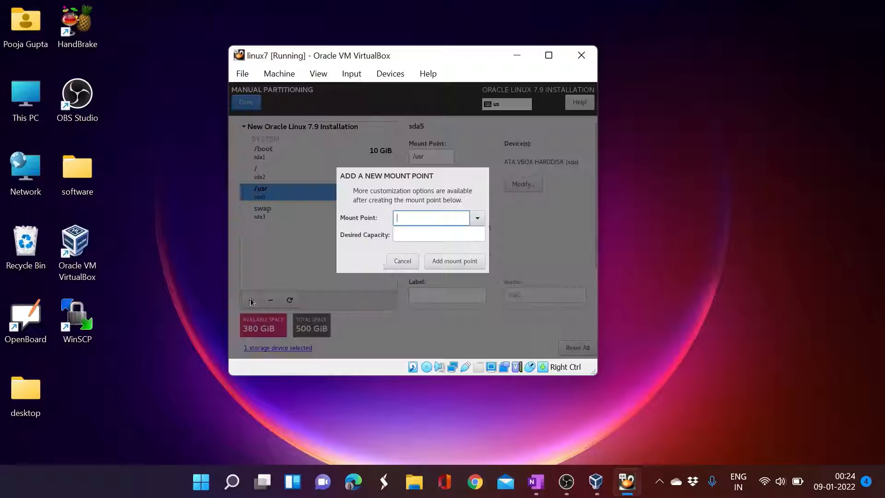
- Add a 50 GiB /var partition
{"action": "type", "text": "/var"}
{"action": "left_click", "coordinate": [418, 236]}
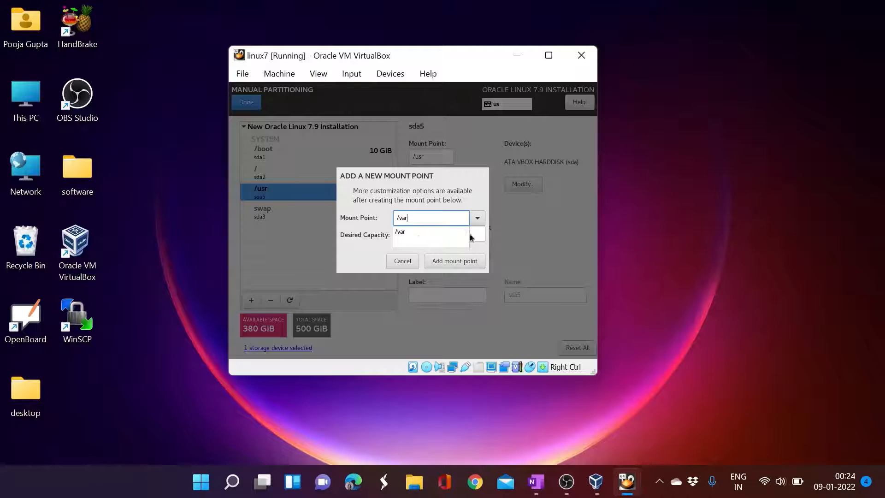
{"action": "left_click", "coordinate": [463, 232]}
{"action": "type", "text": "50g"}
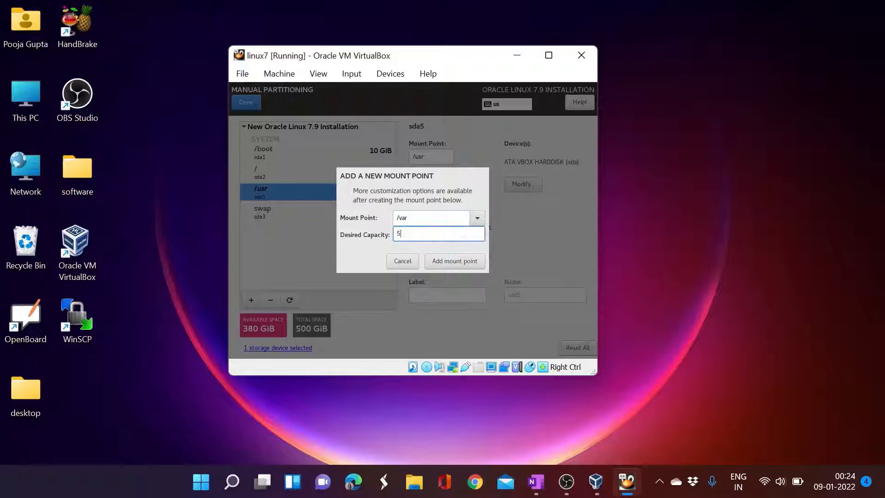
{"action": "left_click", "coordinate": [452, 262]}
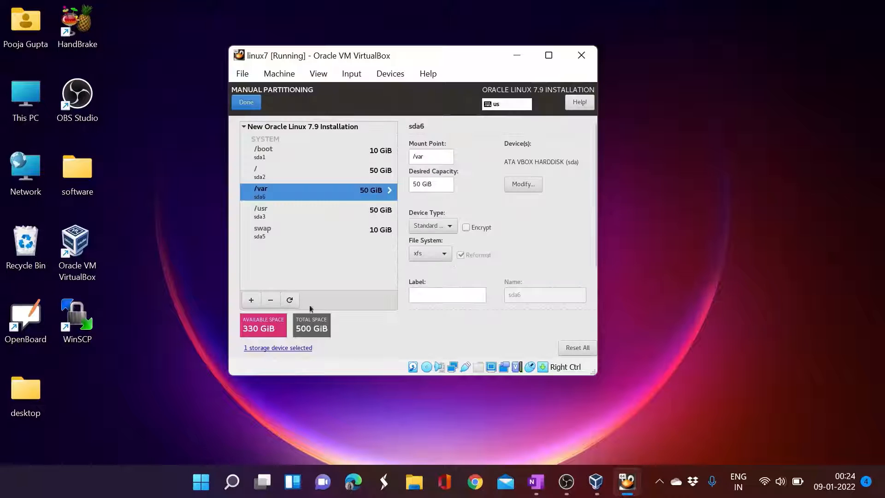
- Add a 50 GiB /tmp partition
{"action": "left_click", "coordinate": [251, 301]}
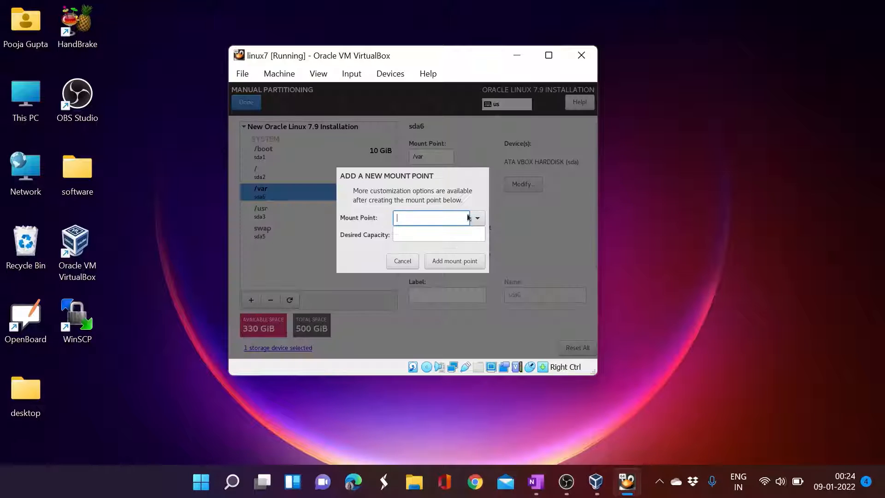
{"action": "type", "text": "/tmp"}
{"action": "left_click", "coordinate": [458, 235]}
{"action": "type", "text": "50g"}
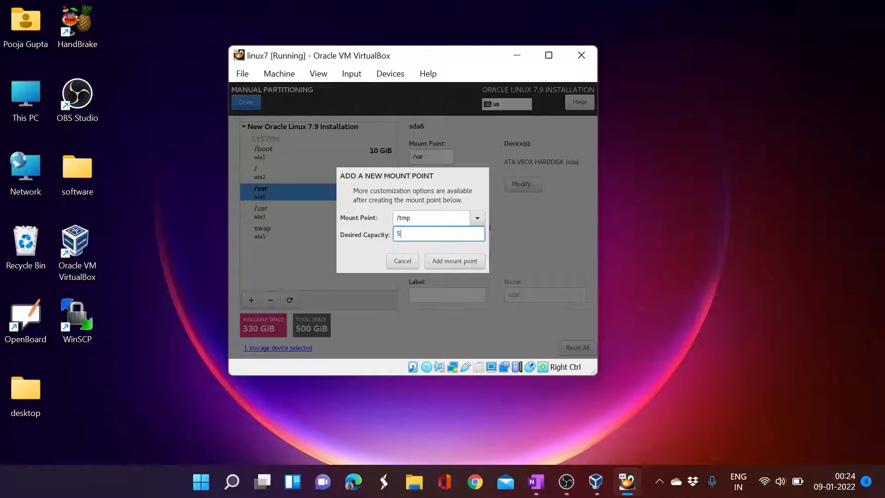
{"action": "left_click", "coordinate": [458, 259]}
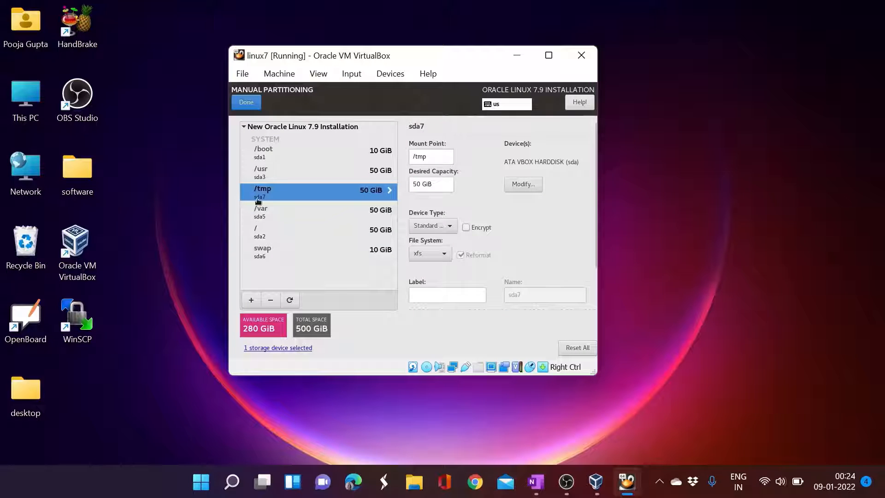
- Add a 50 GiB /home partition and a 40 GiB /softwares partition
{"action": "left_click", "coordinate": [251, 300]}
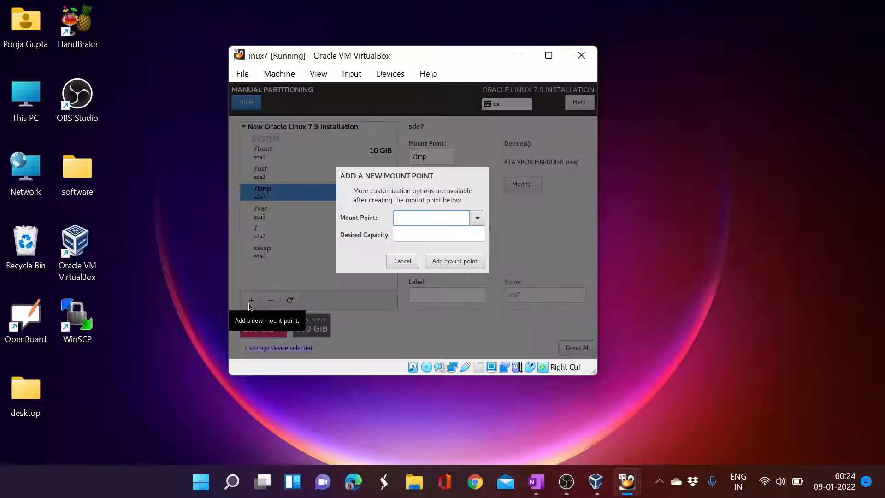
{"action": "type", "text": "/home"}
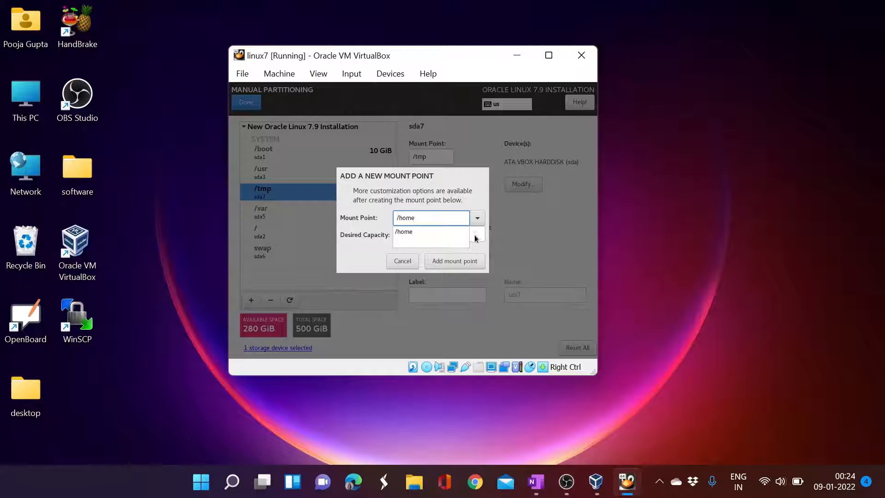
{"action": "key", "text": "Tab"}
{"action": "type", "text": "5"}
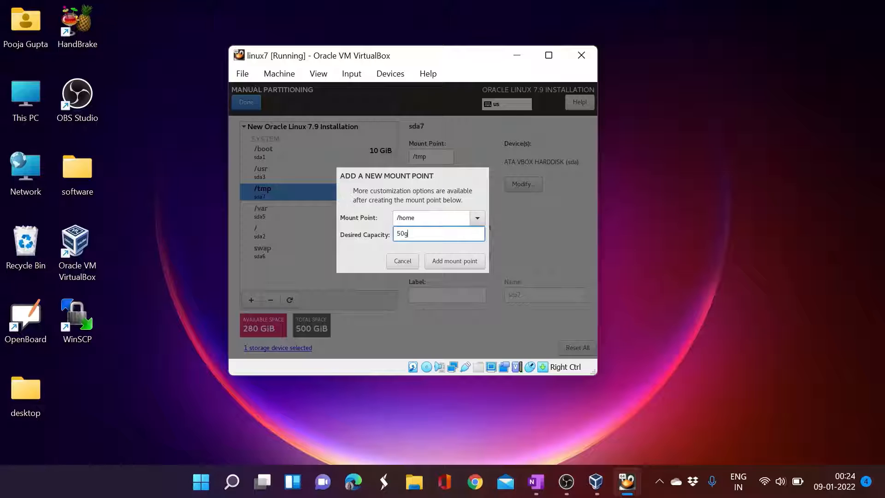
{"action": "left_click", "coordinate": [455, 264]}
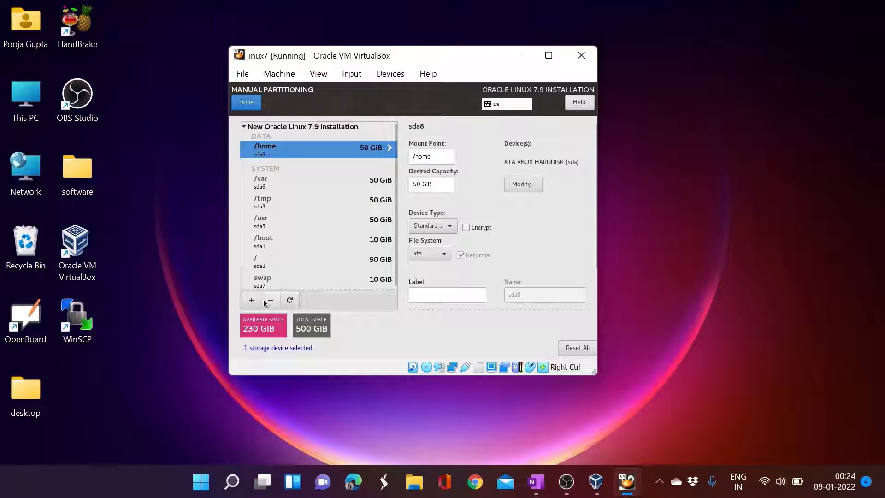
{"action": "left_click", "coordinate": [251, 300]}
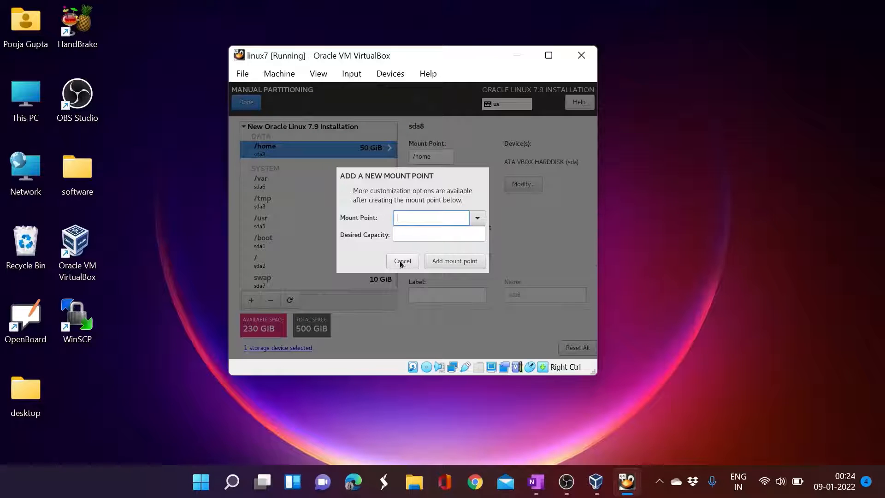
{"action": "type", "text": "/softwares"}
{"action": "left_click", "coordinate": [407, 237]}
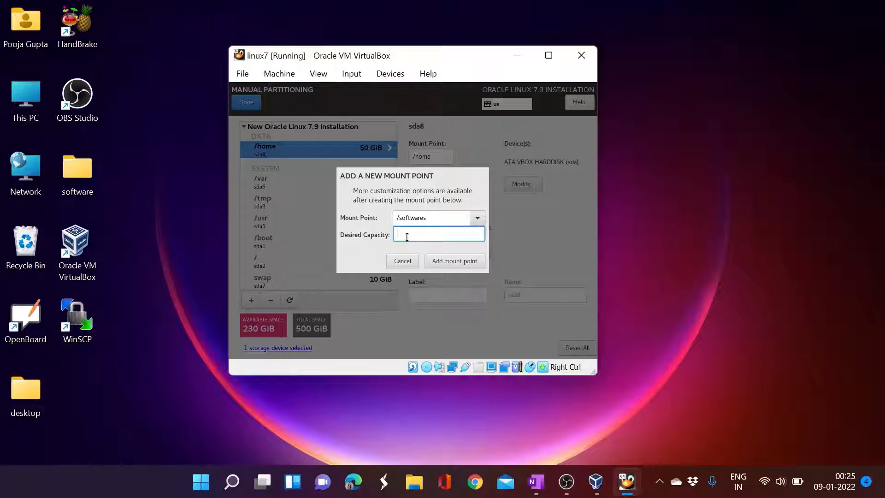
{"action": "type", "text": "40g"}
{"action": "left_click", "coordinate": [446, 261]}
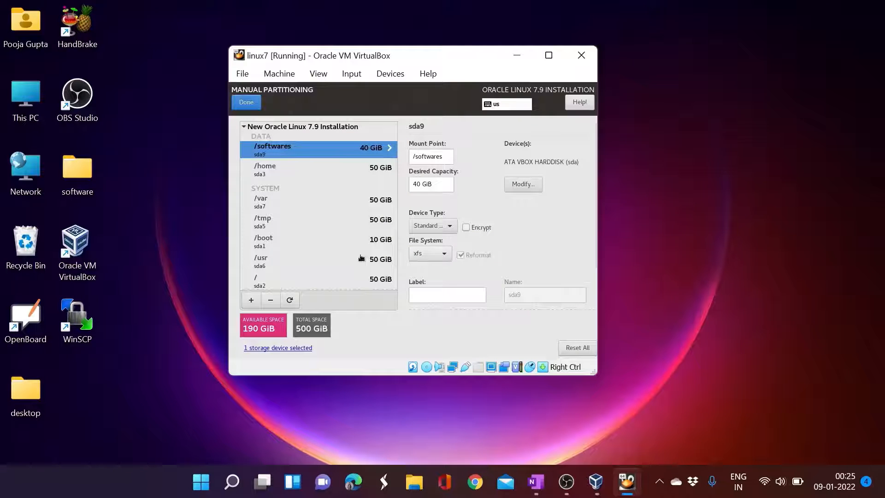
- Add /u01 and /u02 partitions of 95 GiB each, using the remaining space
{"action": "left_click", "coordinate": [252, 300]}
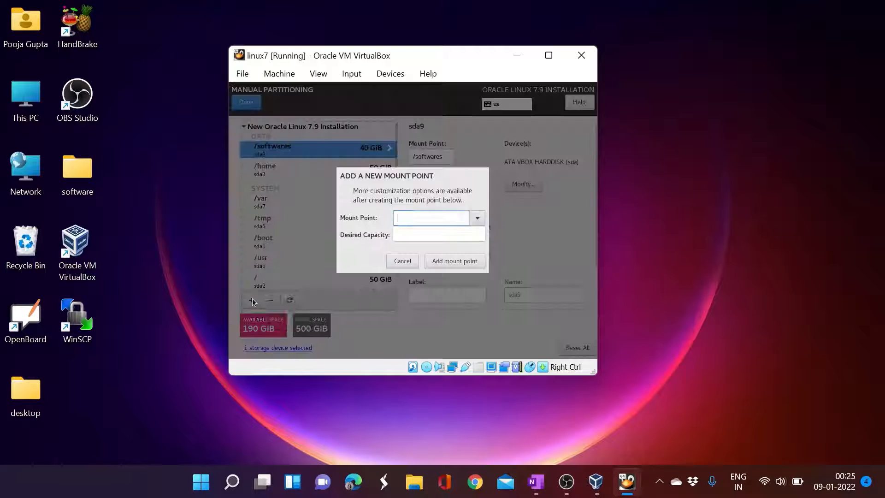
{"action": "type", "text": "/u01"}
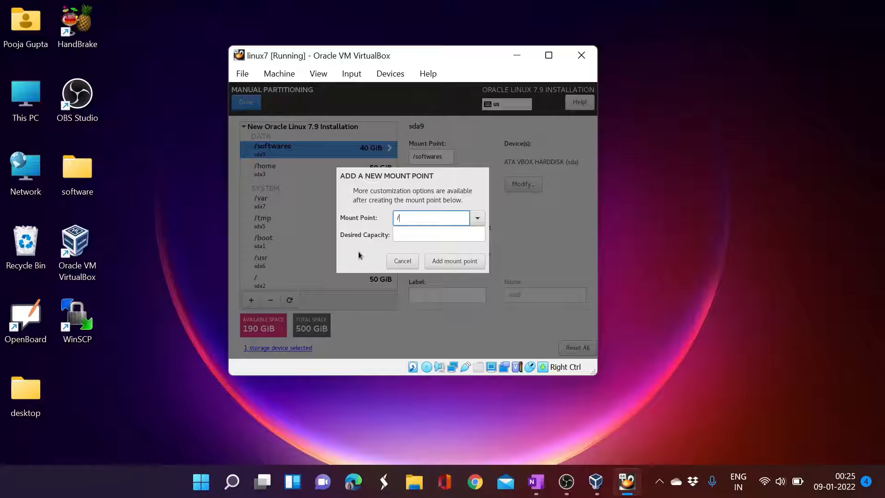
{"action": "left_click", "coordinate": [397, 235]}
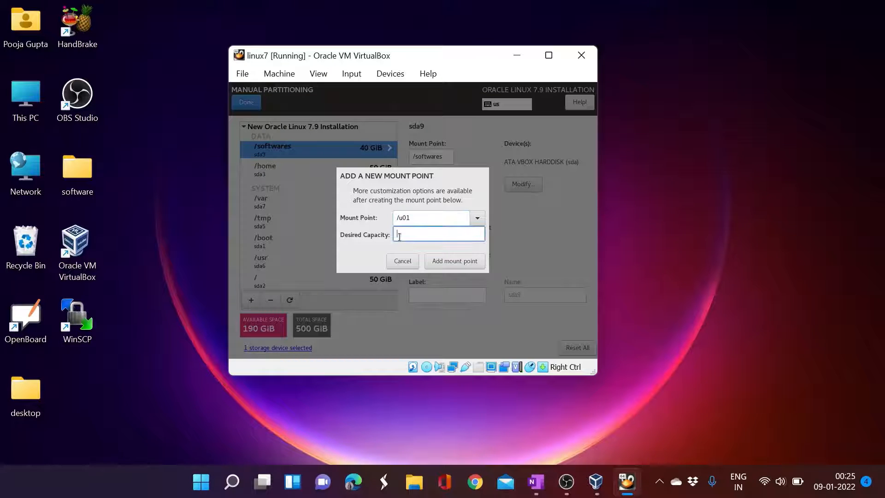
{"action": "type", "text": "95g"}
{"action": "left_click", "coordinate": [442, 262]}
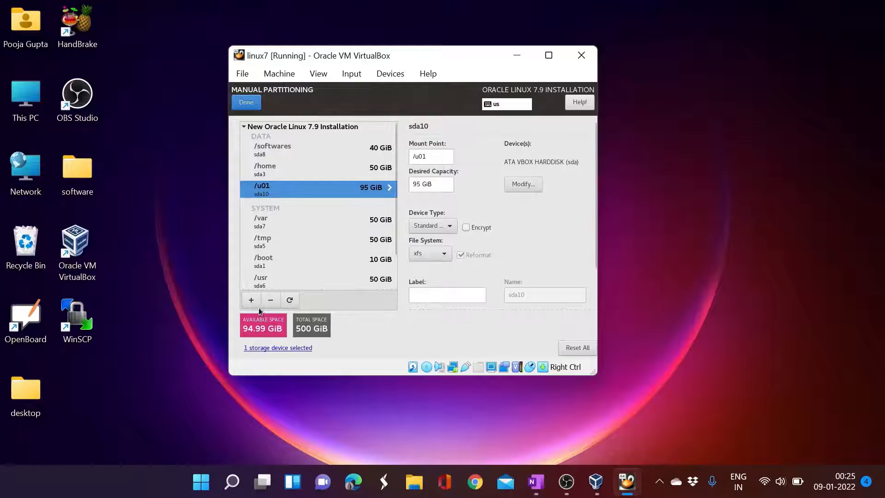
{"action": "left_click", "coordinate": [253, 302]}
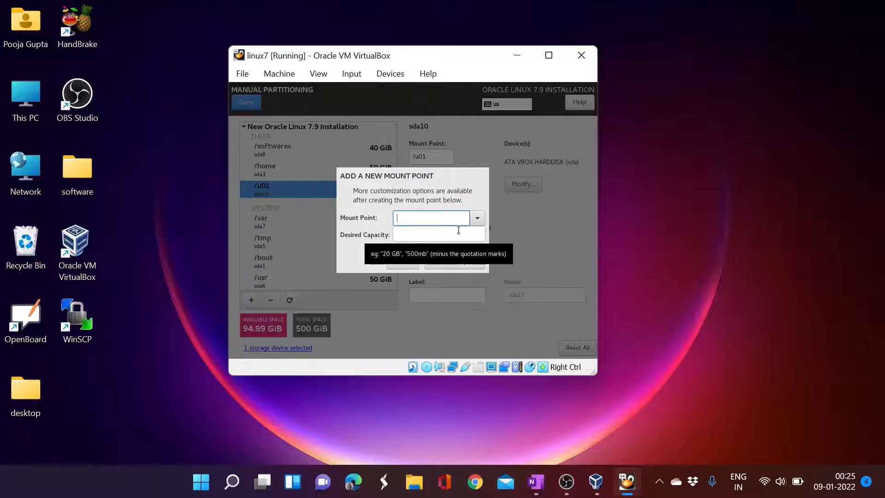
{"action": "type", "text": "/u02"}
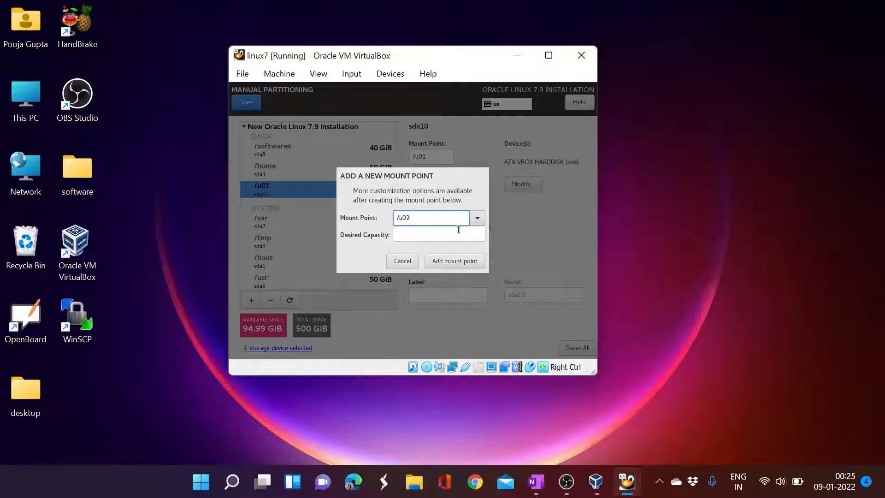
{"action": "left_click", "coordinate": [448, 234]}
{"action": "type", "text": "95g"}
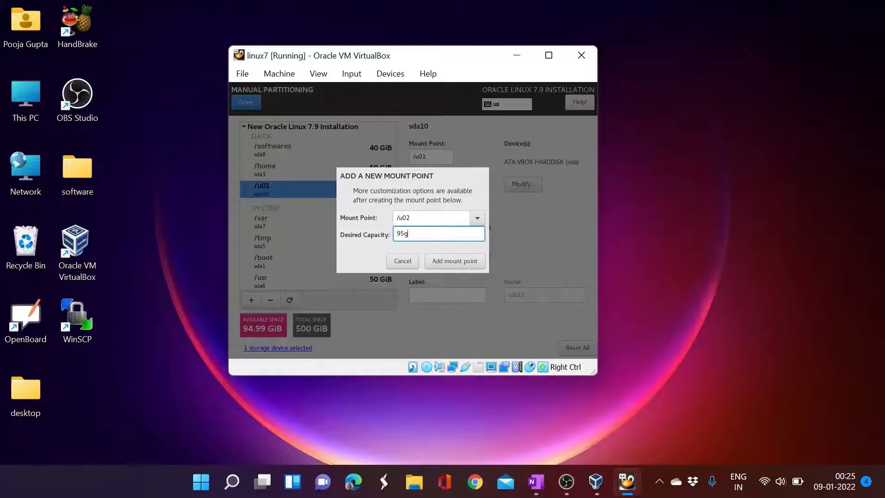
{"action": "left_click", "coordinate": [454, 261]}
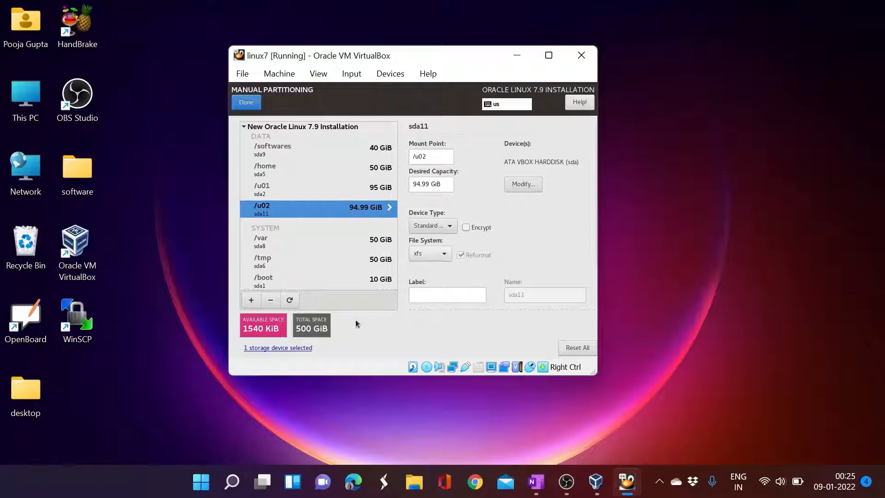
{"action": "scroll", "coordinate": [339, 207], "scroll_direction": "down", "scroll_amount": 2}
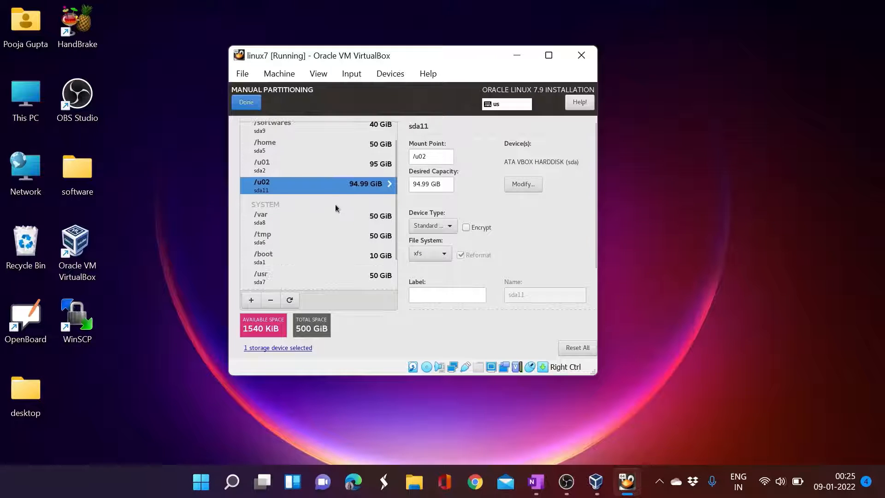
{"action": "scroll", "coordinate": [338, 207], "scroll_direction": "up", "scroll_amount": 3}
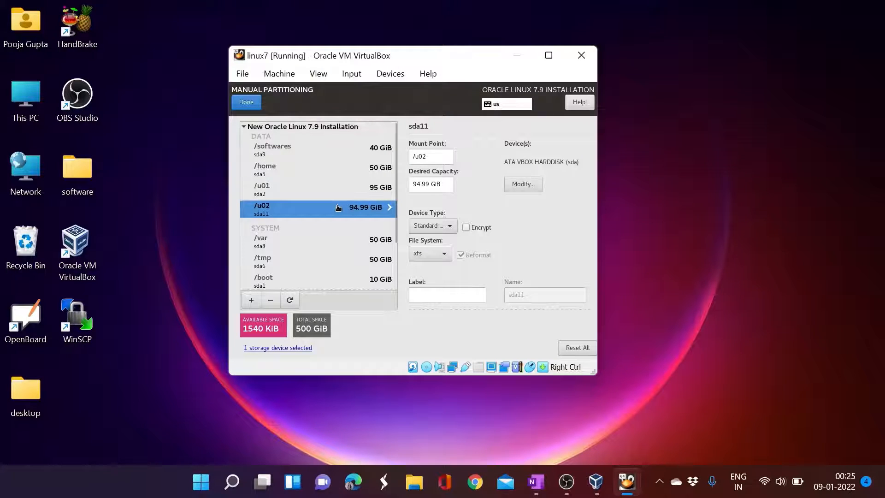
- Finish manual partitioning and accept the Summary of Changes
{"action": "left_click", "coordinate": [247, 103]}
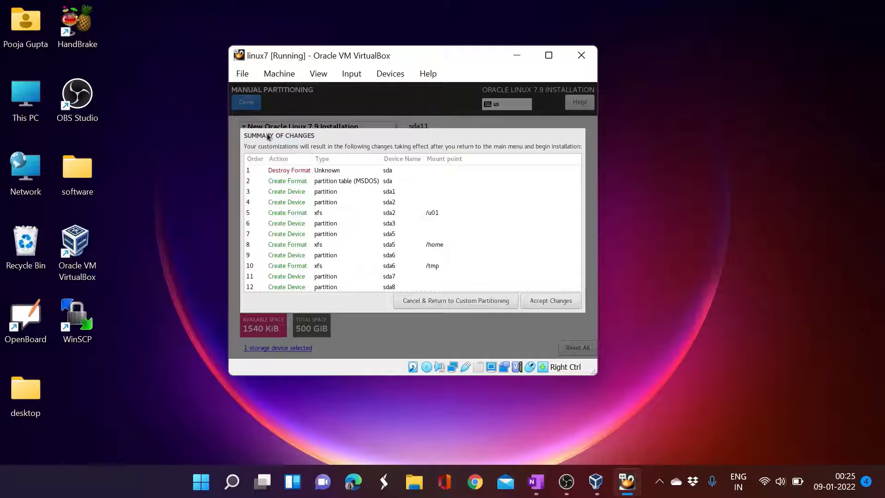
{"action": "left_click", "coordinate": [547, 303]}
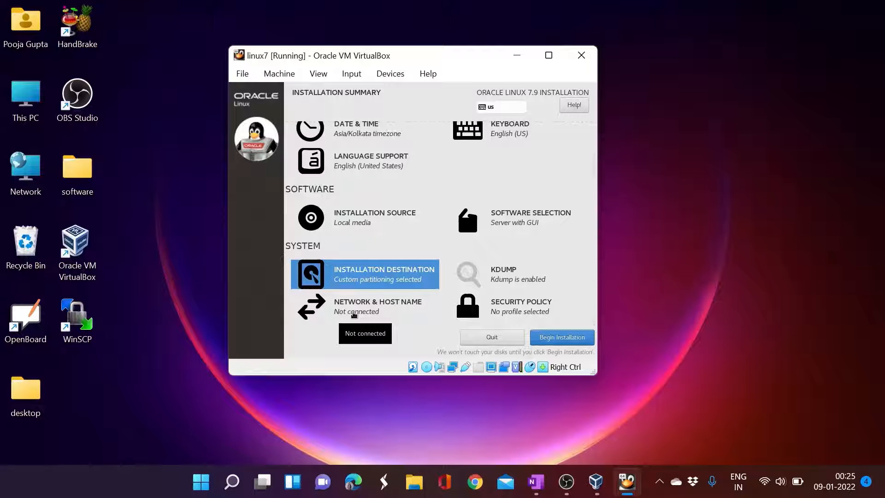
- Switch both Ethernet adapters, enp0s3 and enp0s8, on
{"action": "left_click", "coordinate": [353, 313]}
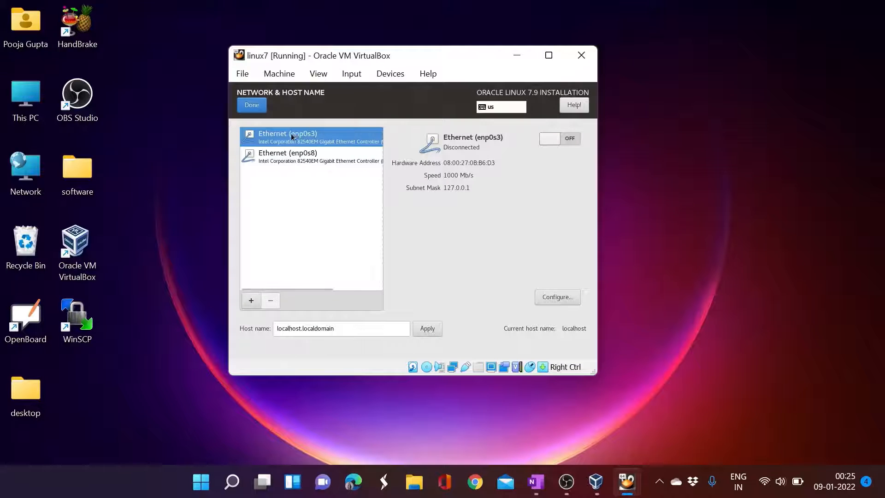
{"action": "left_click", "coordinate": [577, 138]}
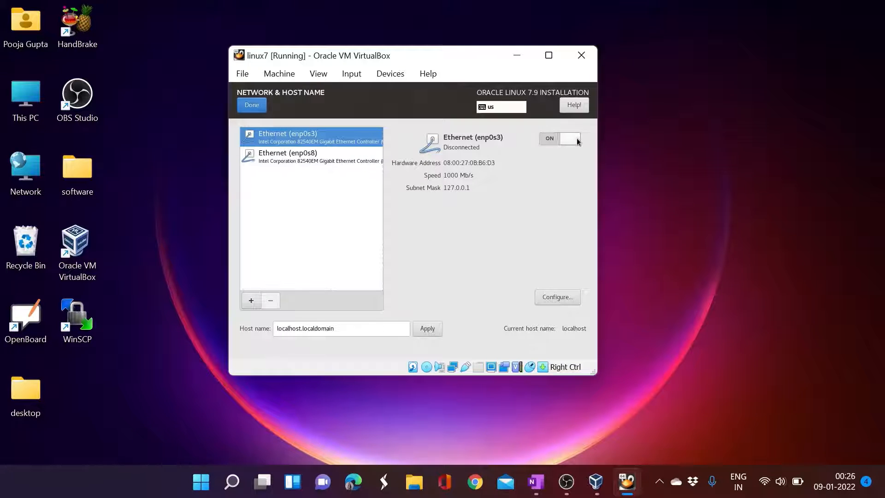
{"action": "left_click", "coordinate": [290, 161]}
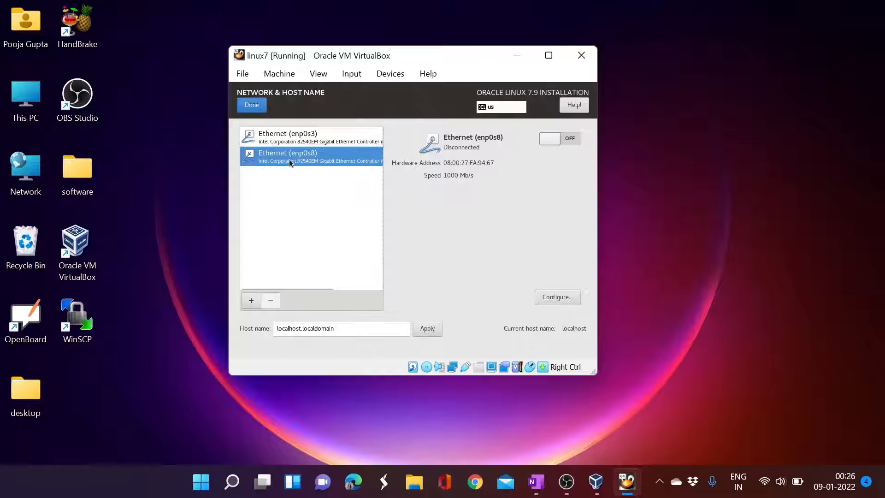
{"action": "left_click", "coordinate": [568, 141]}
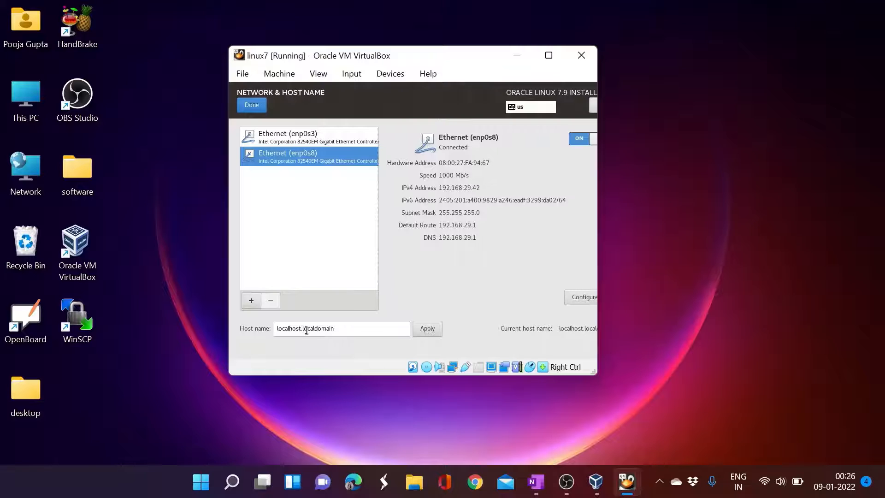
- Replace localhost in the host name with the new name, apply it, and begin installation
{"action": "left_click_drag", "start_coordinate": [303, 328], "coordinate": [272, 330]}
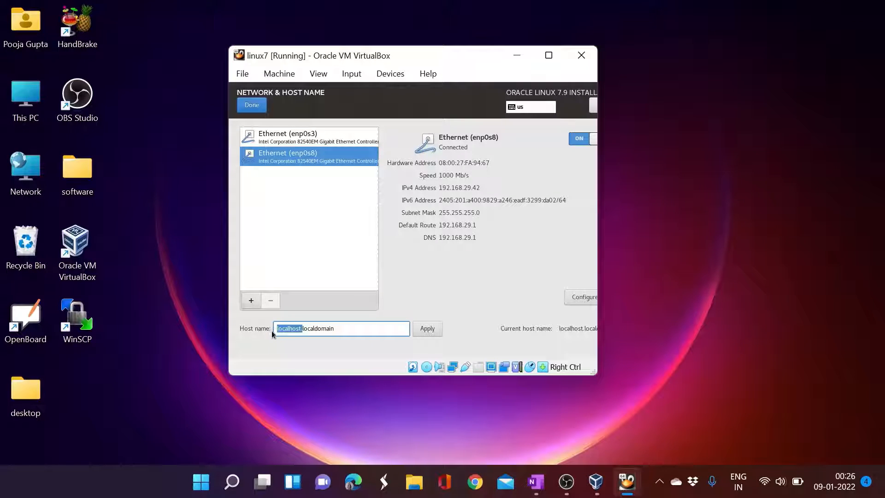
{"action": "left_click", "coordinate": [299, 332]}
{"action": "left_click_drag", "start_coordinate": [299, 328], "coordinate": [274, 328]}
{"action": "type", "text": "aman"}
{"action": "left_click", "coordinate": [427, 329]}
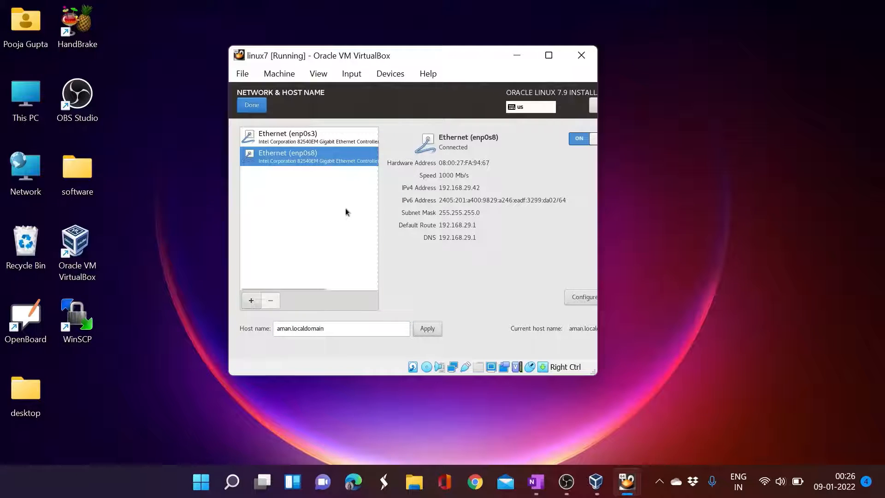
{"action": "left_click", "coordinate": [252, 105]}
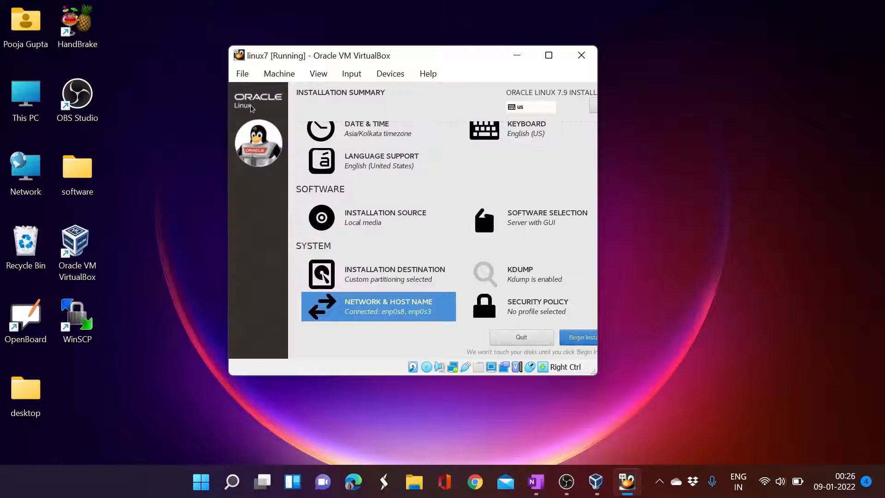
{"action": "left_click", "coordinate": [571, 340]}
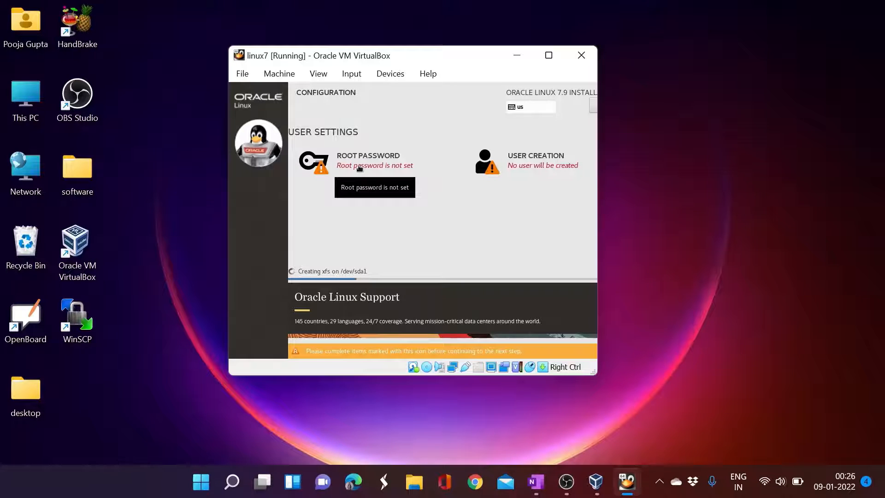
- Enter and confirm the root password, accepting it despite the weak-password warning
{"action": "left_click", "coordinate": [360, 168]}
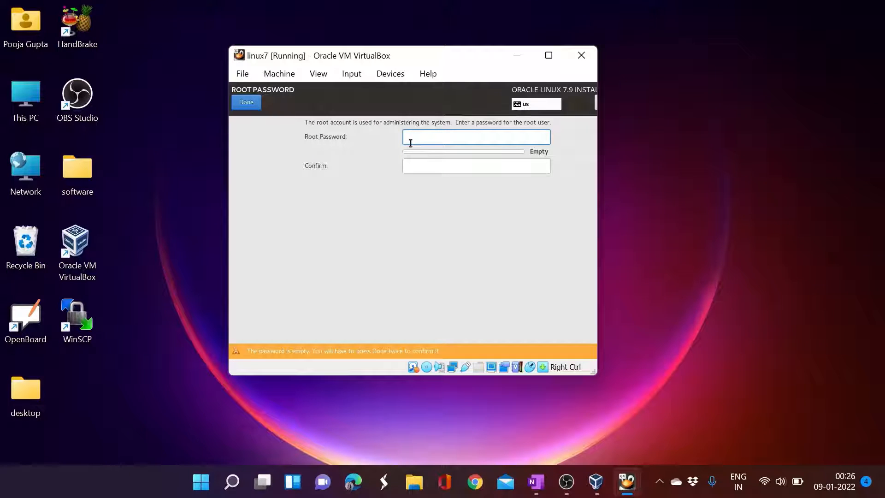
{"action": "type", "text": "oracle"}
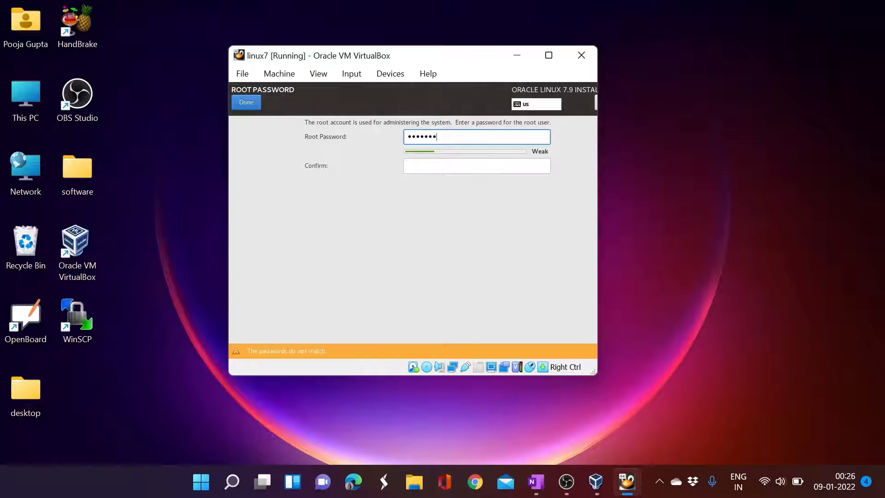
{"action": "left_click", "coordinate": [411, 165]}
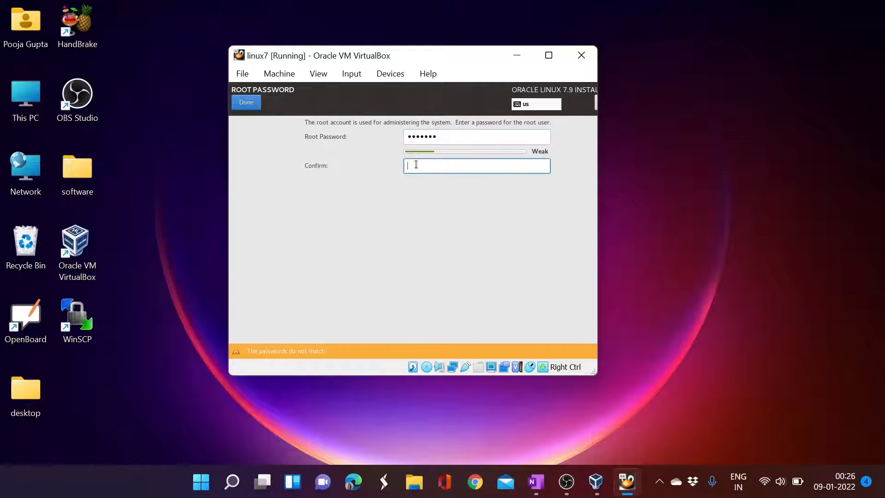
{"action": "type", "text": "oracle7"}
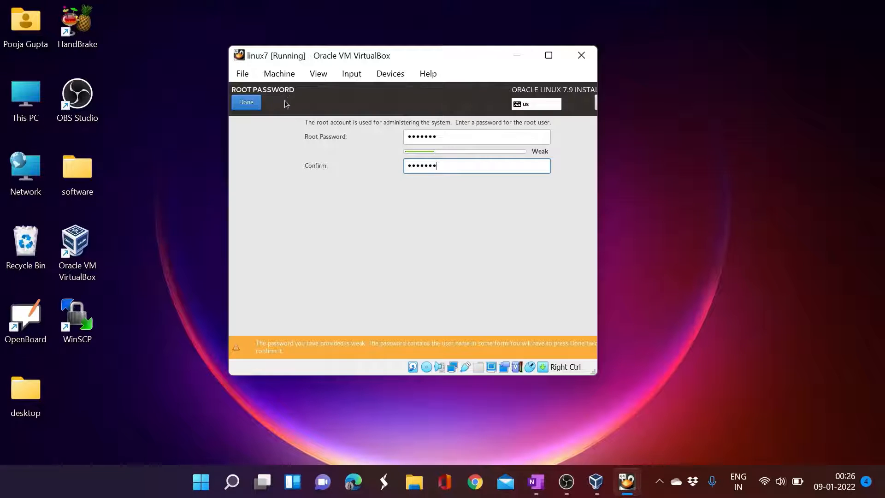
{"action": "left_click", "coordinate": [247, 103]}
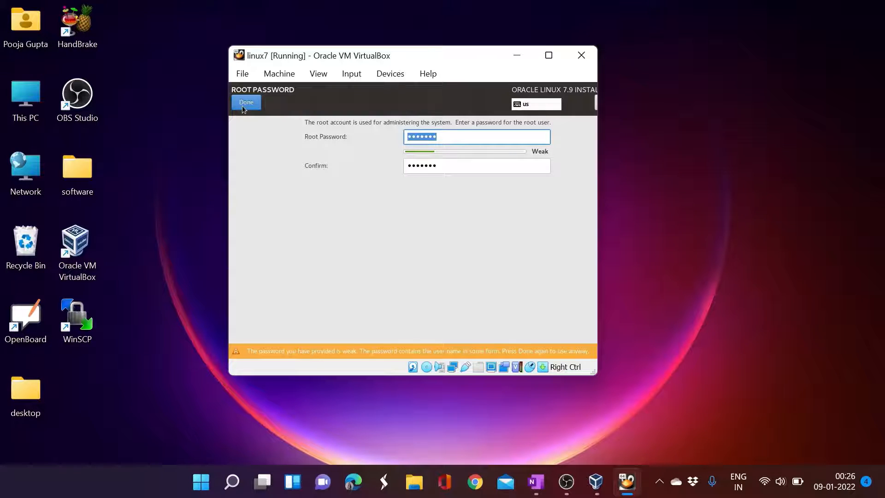
{"action": "left_click", "coordinate": [244, 106]}
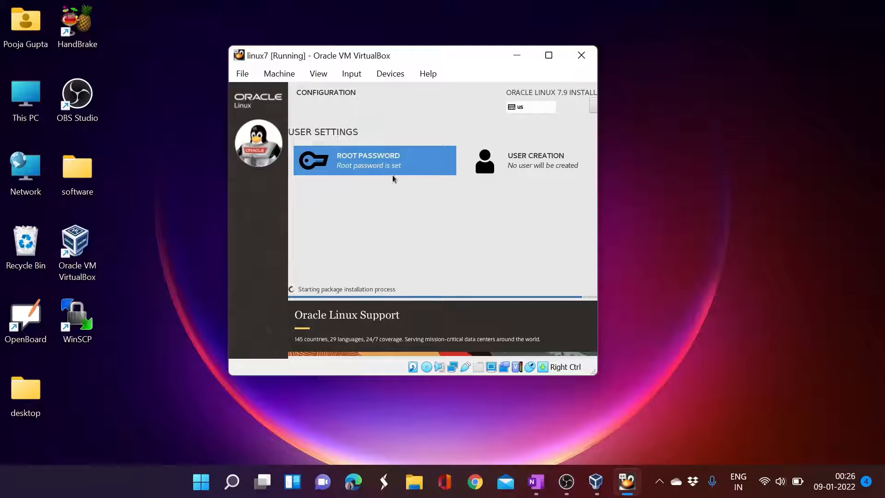
- Create a user with the full name and a short password, accepting the weak-password warning
{"action": "left_click", "coordinate": [546, 168]}
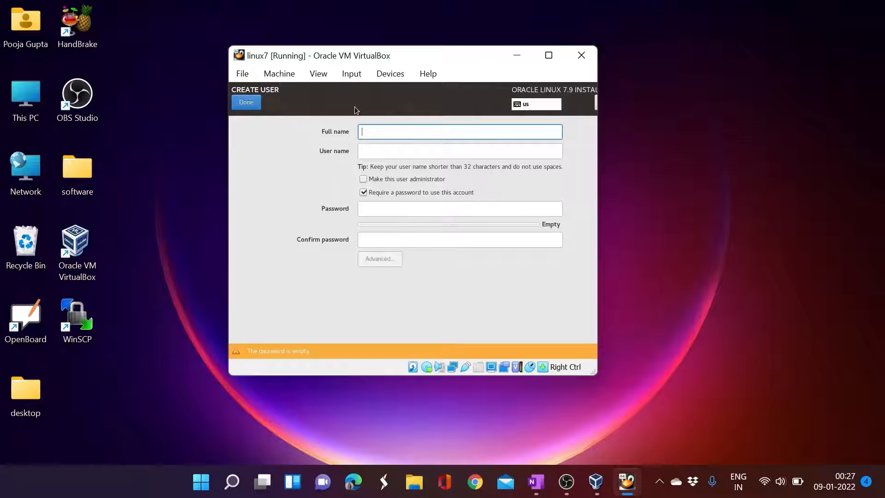
{"action": "type", "text": "aman"}
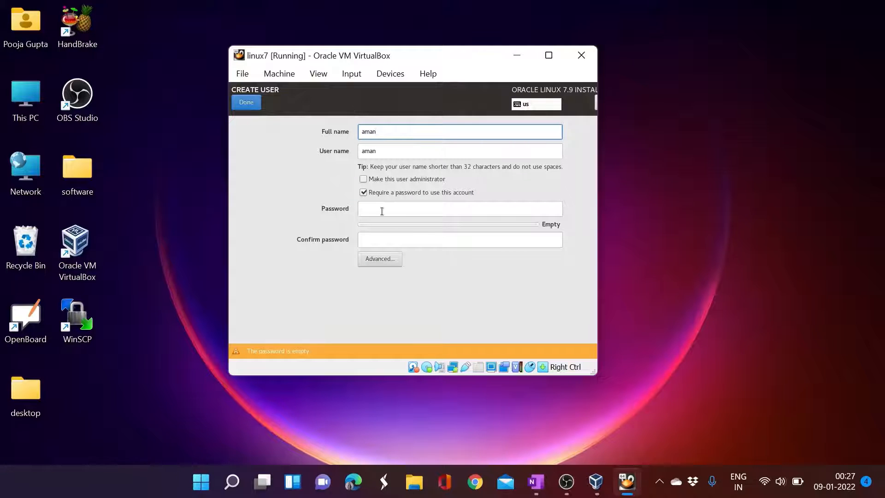
{"action": "left_click", "coordinate": [424, 209]}
{"action": "type", "text": "••••"}
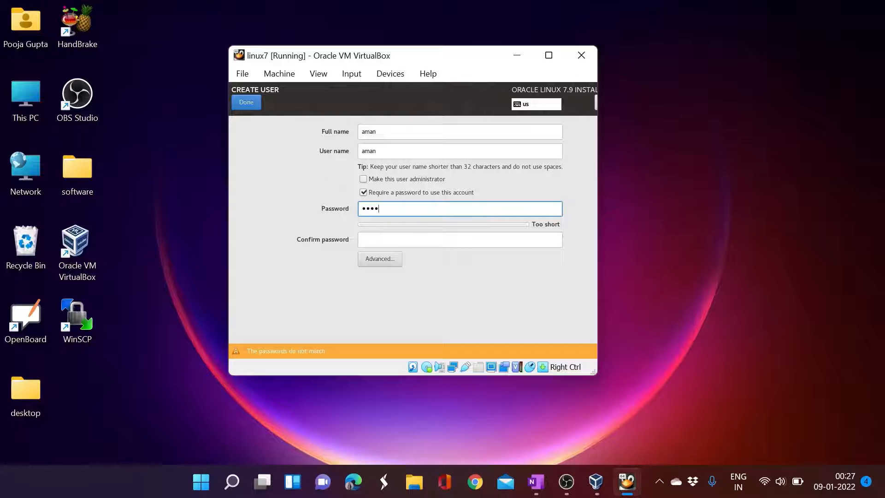
{"action": "left_click", "coordinate": [388, 239]}
{"action": "type", "text": "••••"}
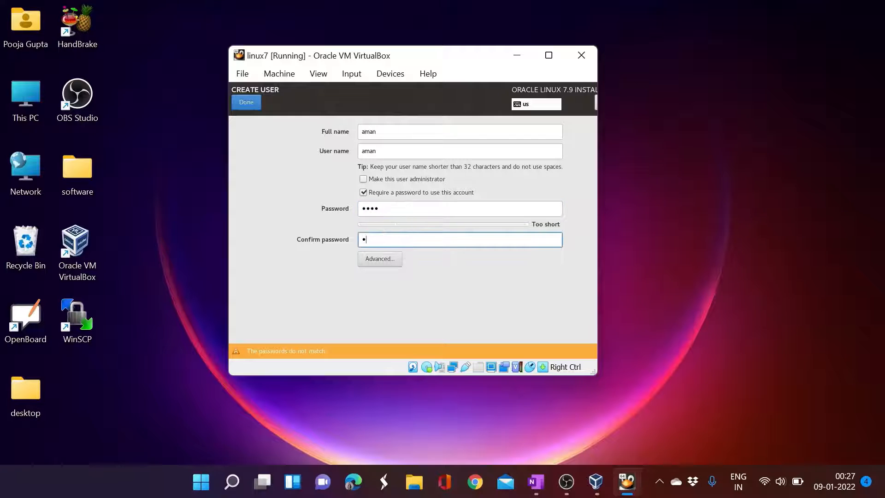
{"action": "left_click", "coordinate": [254, 102]}
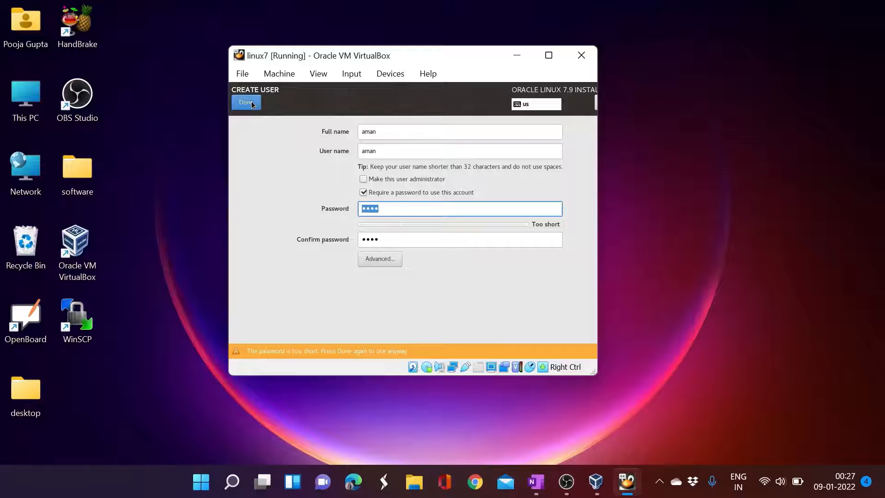
{"action": "left_click", "coordinate": [252, 103]}
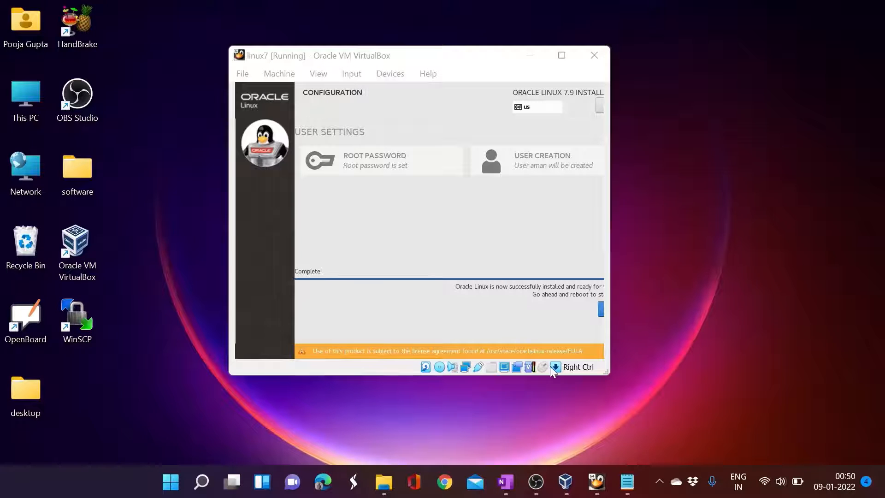
- Release the mouse from the VM with Right Ctrl and reboot the installed system
{"action": "left_click", "coordinate": [469, 222]}
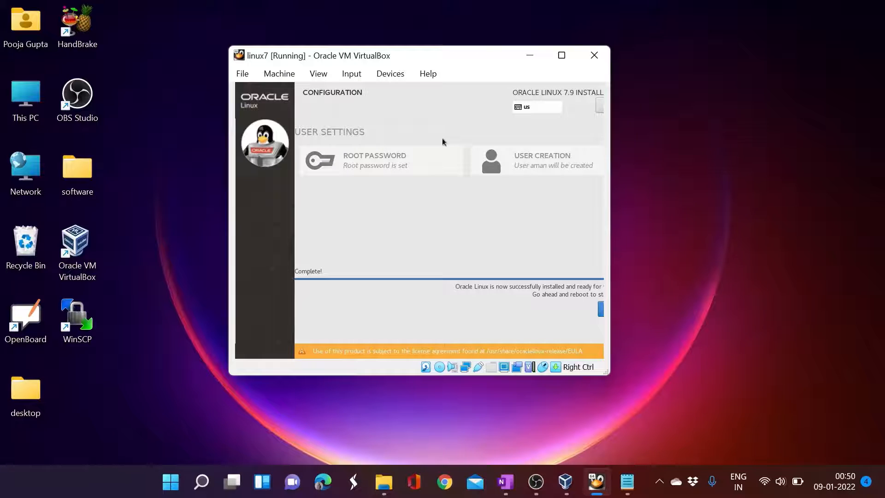
{"action": "key", "text": "Control_R"}
{"action": "left_click", "coordinate": [601, 313]}
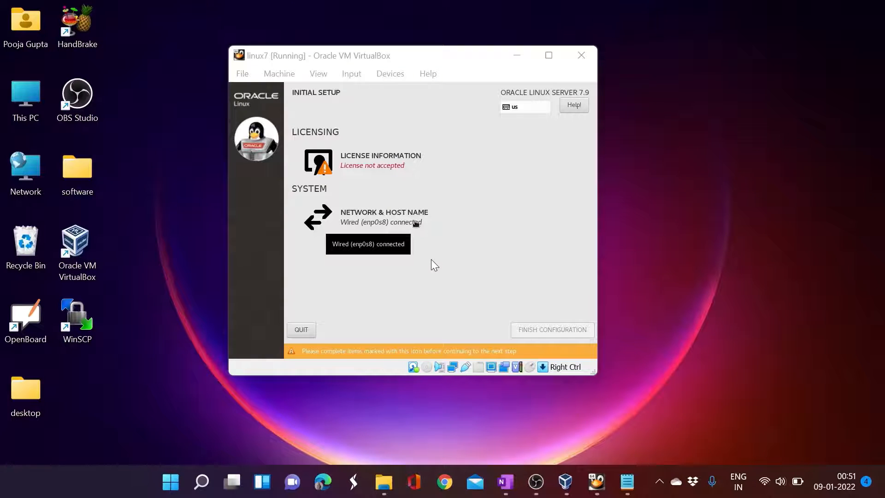
- Tick 'I accept the license agreement' under License Information and confirm with Done
{"action": "left_click", "coordinate": [430, 258]}
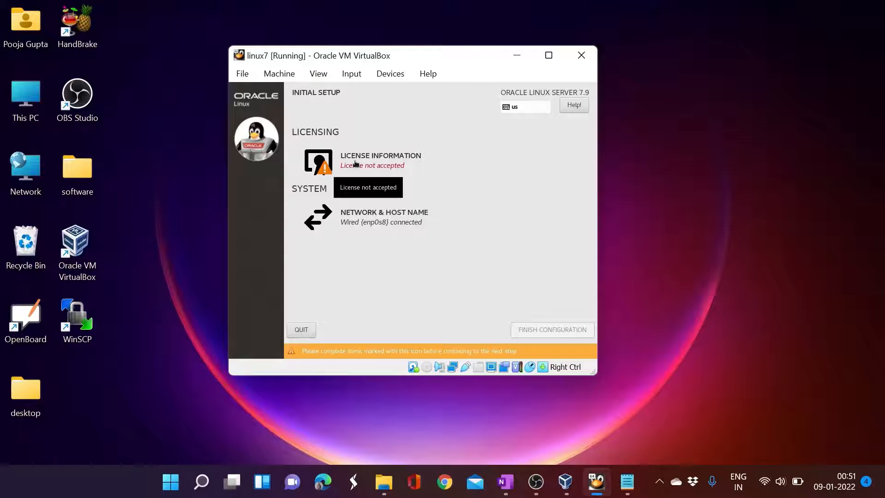
{"action": "left_click", "coordinate": [355, 164]}
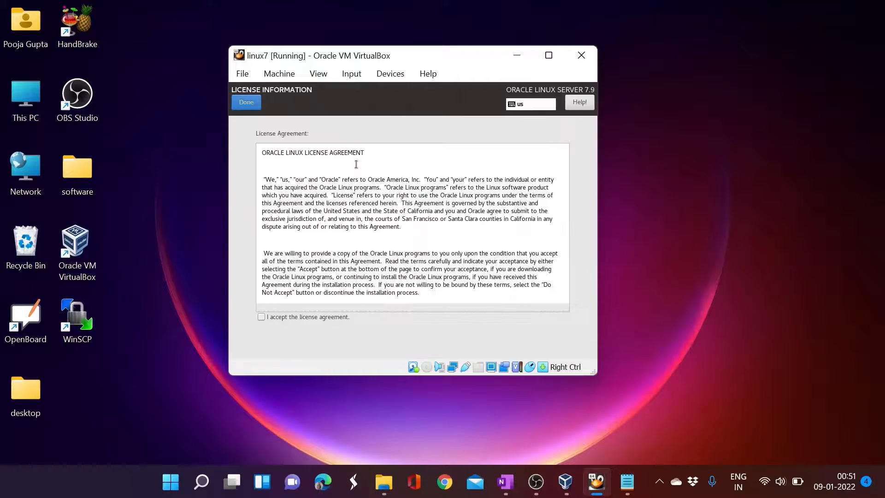
{"action": "left_click", "coordinate": [265, 315]}
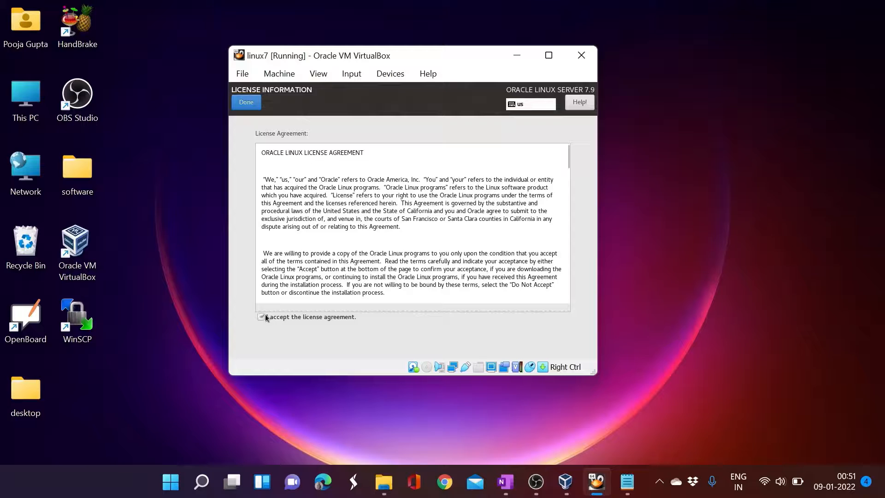
{"action": "left_click", "coordinate": [252, 106]}
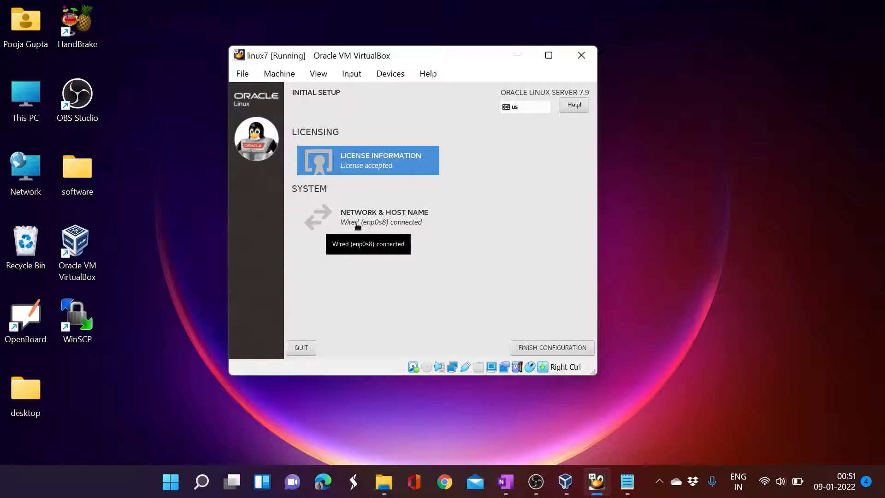
- Switch the enp0s3 adapter ON in Network & Host Name, then finish the configuration
{"action": "left_click", "coordinate": [357, 225]}
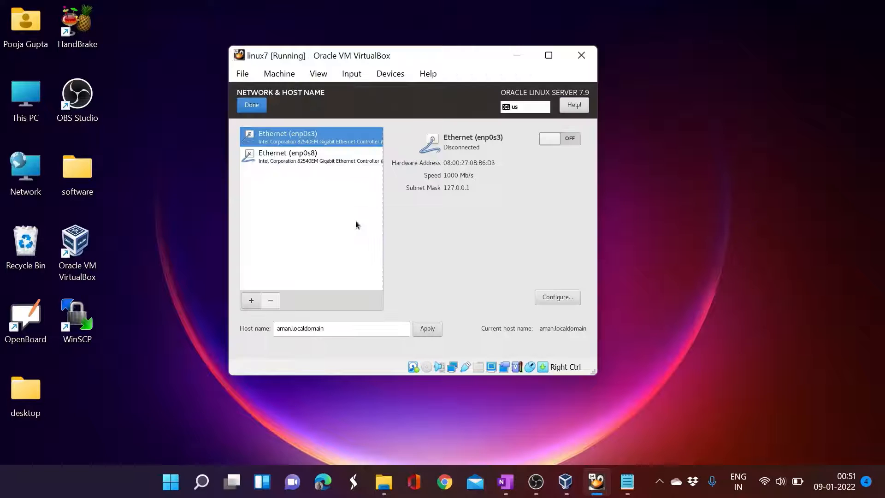
{"action": "left_click", "coordinate": [569, 140]}
{"action": "left_click", "coordinate": [291, 161]}
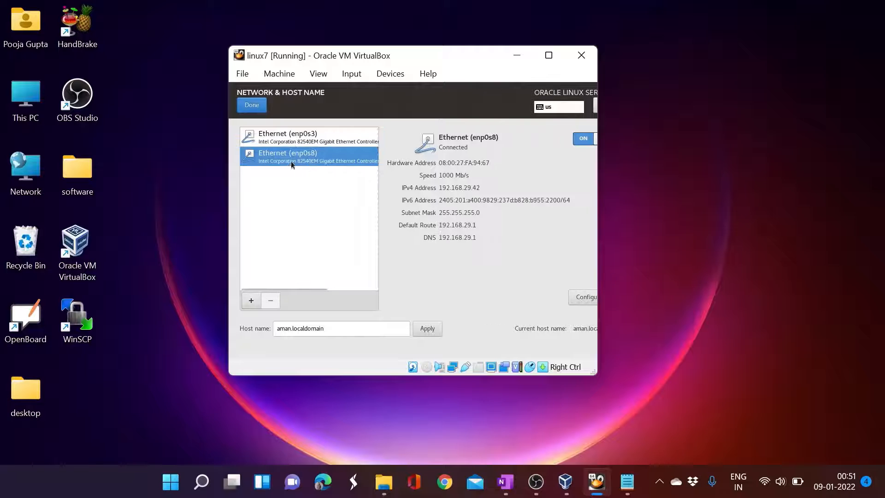
{"action": "left_click", "coordinate": [259, 105]}
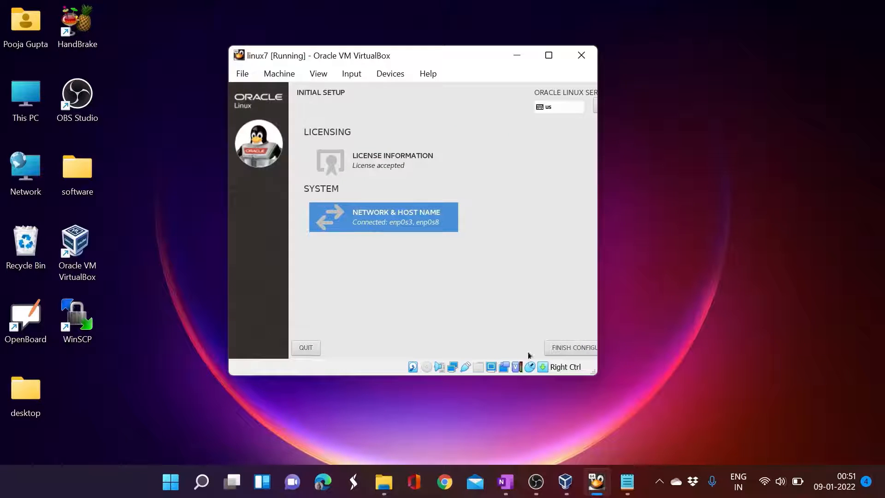
{"action": "left_click", "coordinate": [556, 349]}
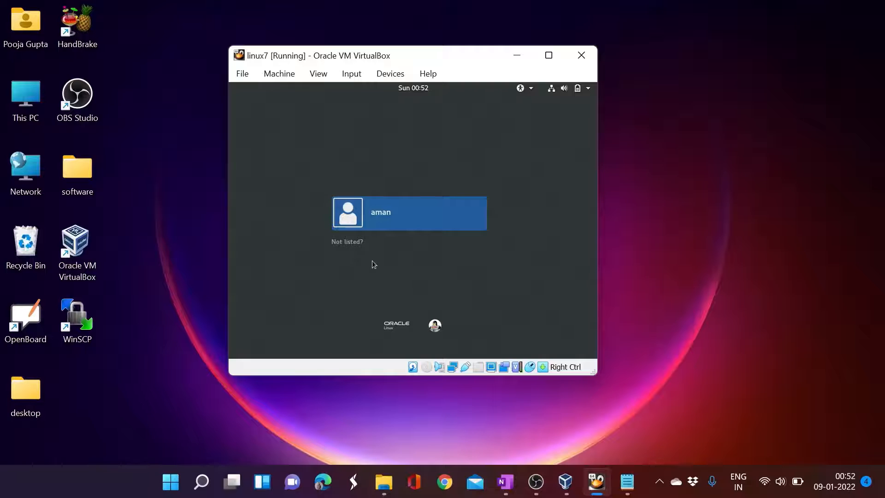
- Log in through 'Not listed?' with username root and the root password
{"action": "left_click", "coordinate": [353, 245]}
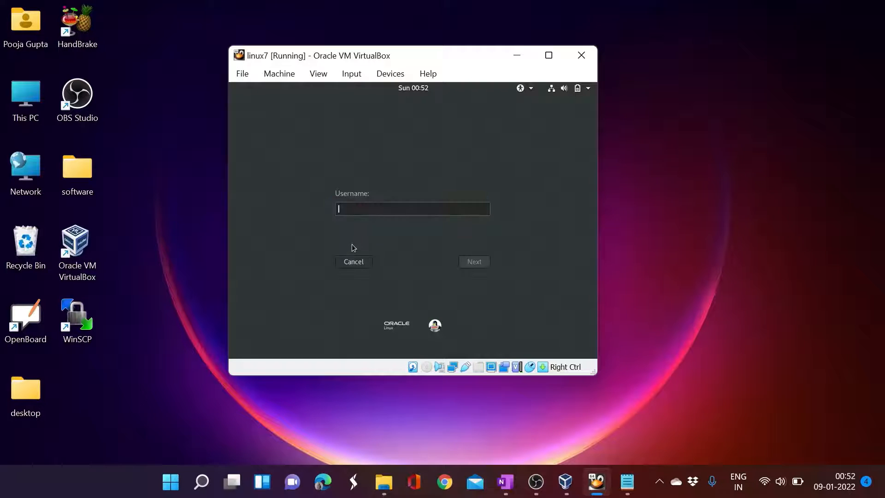
{"action": "type", "text": "root"}
{"action": "left_click", "coordinate": [479, 262]}
{"action": "type", "text": "*******"}
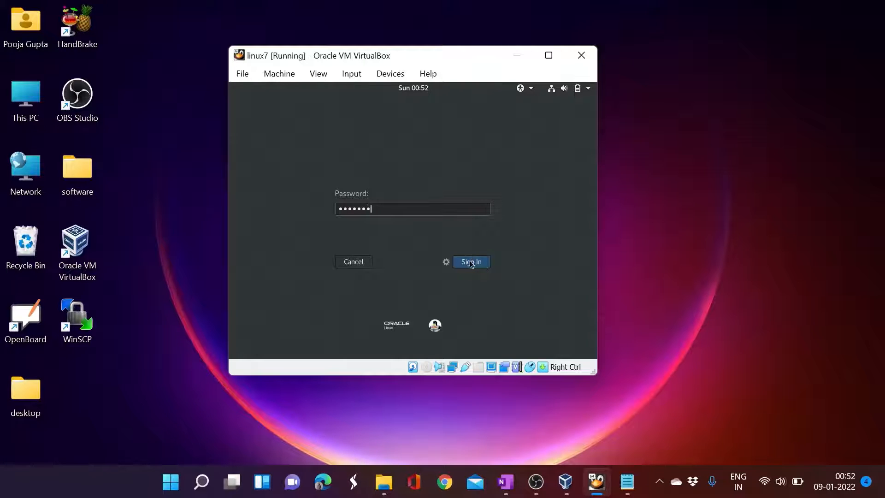
{"action": "left_click", "coordinate": [471, 262]}
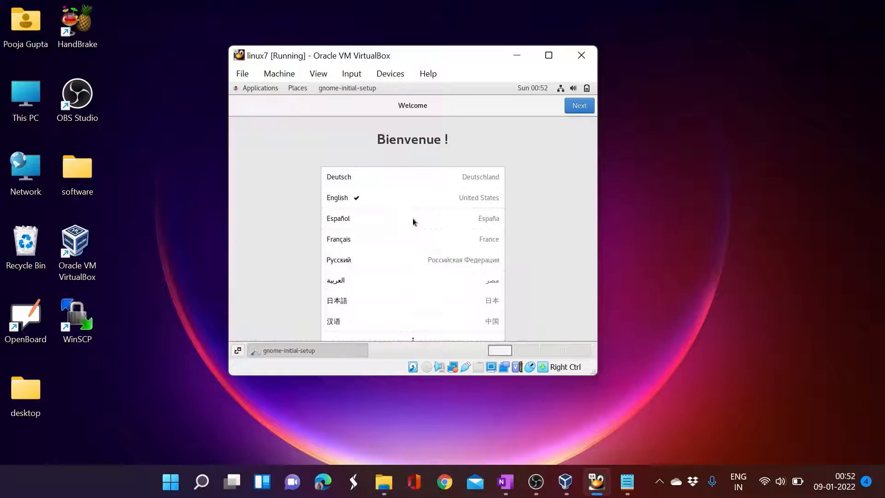
- Keep English and English (US) keyboard, skip online accounts, and close Getting Started
{"action": "left_click", "coordinate": [574, 107]}
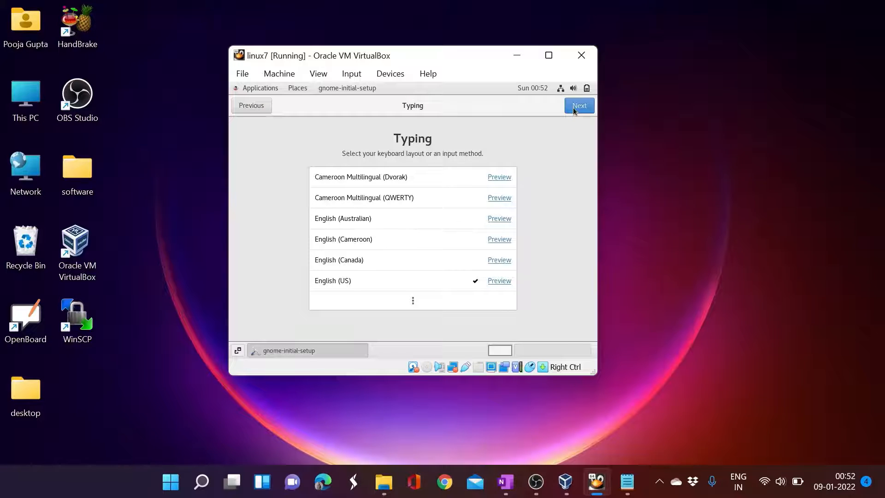
{"action": "left_click", "coordinate": [573, 107]}
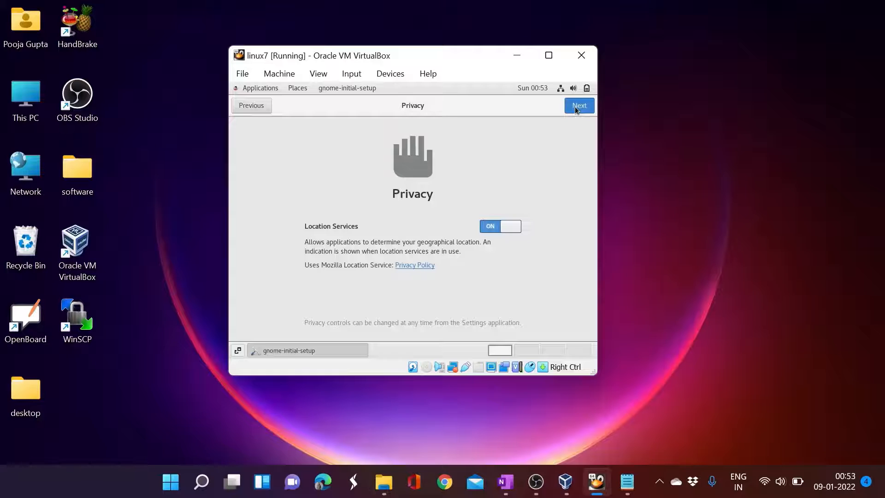
{"action": "left_click", "coordinate": [574, 107]}
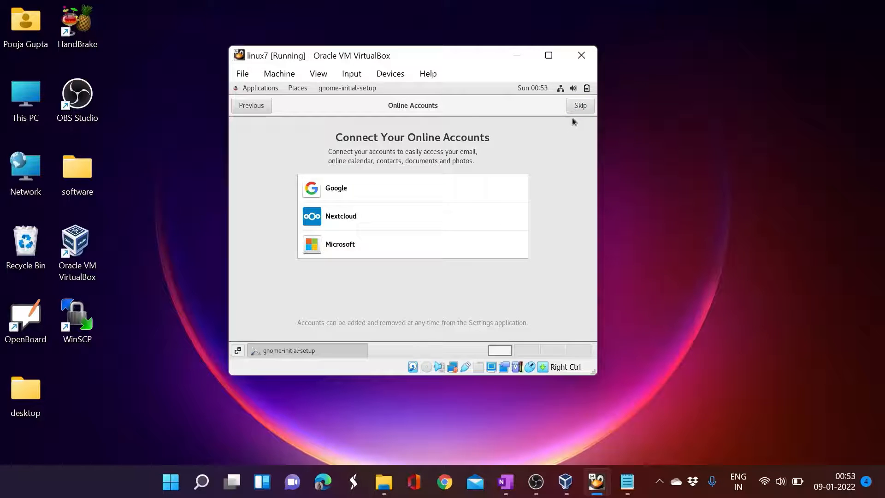
{"action": "left_click", "coordinate": [574, 106]}
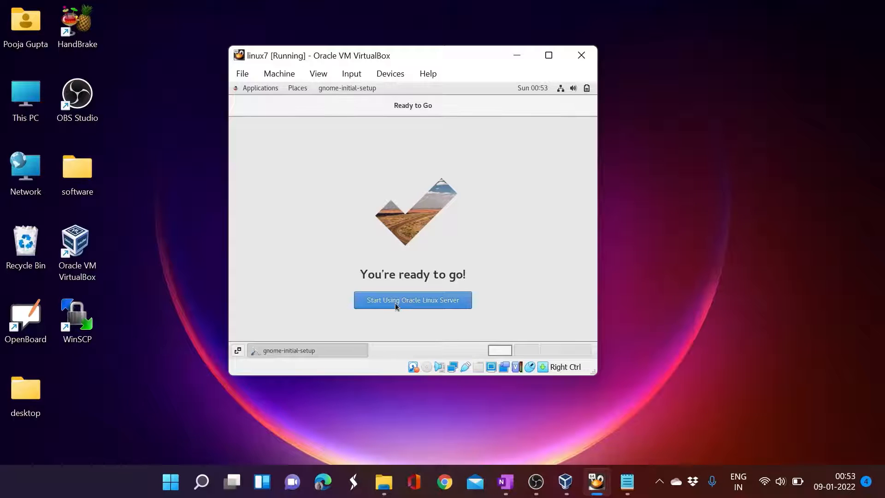
{"action": "left_click", "coordinate": [395, 300]}
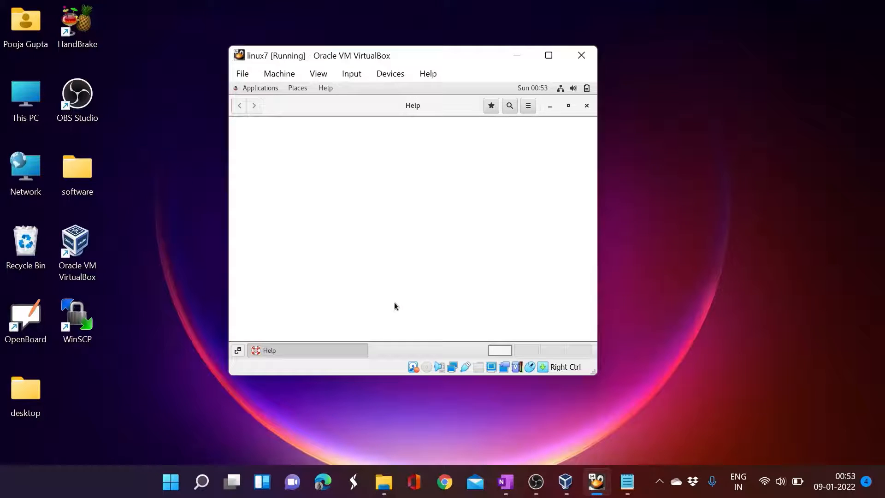
{"action": "left_click", "coordinate": [586, 106]}
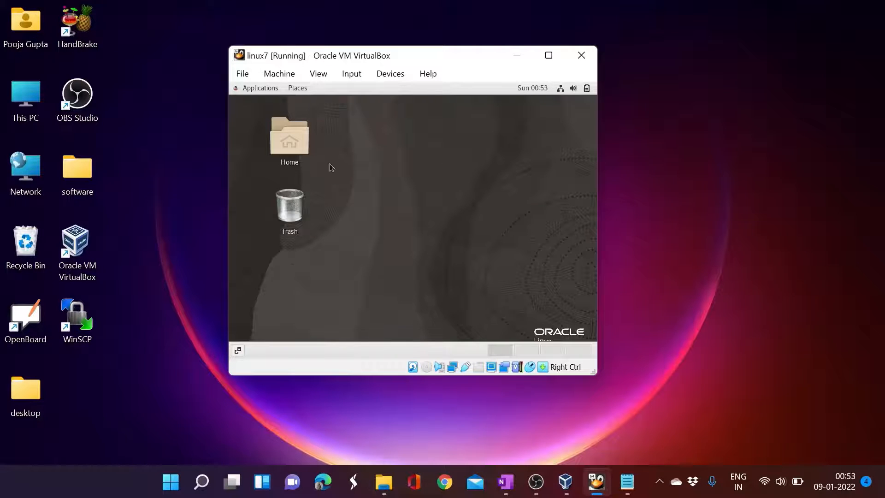
- Run cat /etc/redhat-release in a desktop terminal, select the 7.9 (Maipo) line, then close it
{"action": "right_click", "coordinate": [355, 167]}
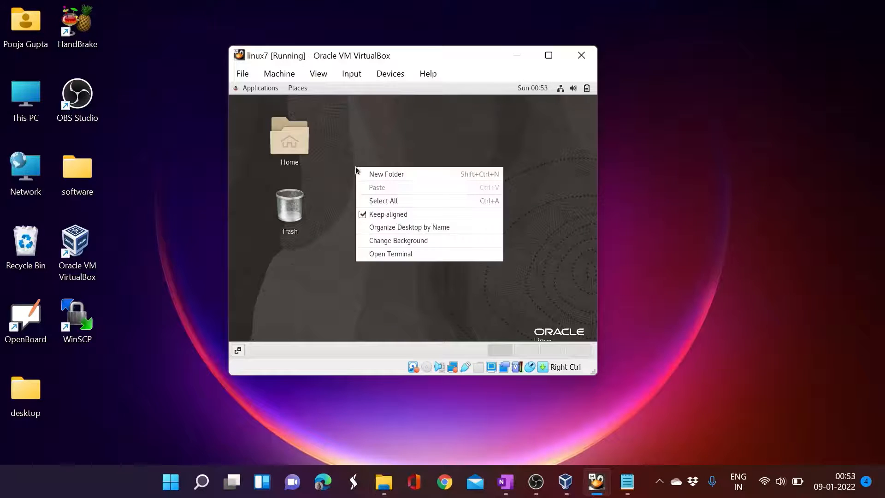
{"action": "left_click", "coordinate": [374, 255]}
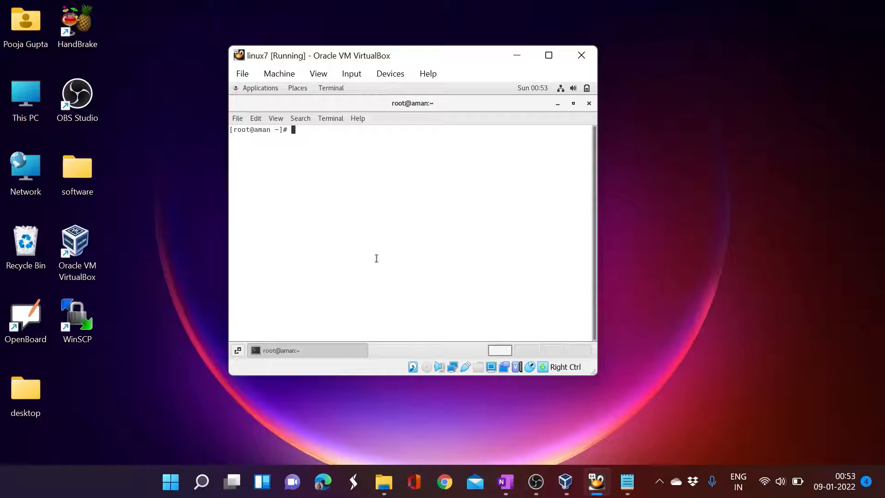
{"action": "type", "text": "cat /etc/redhat-release"}
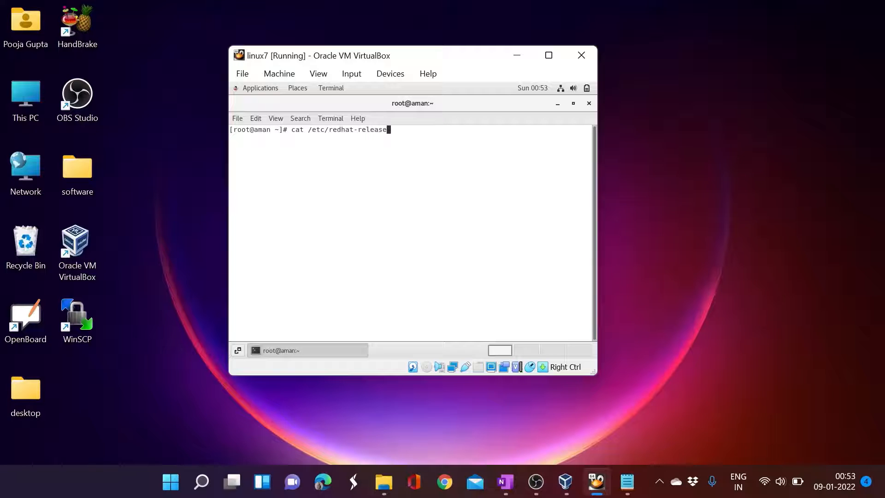
{"action": "key", "text": "Return"}
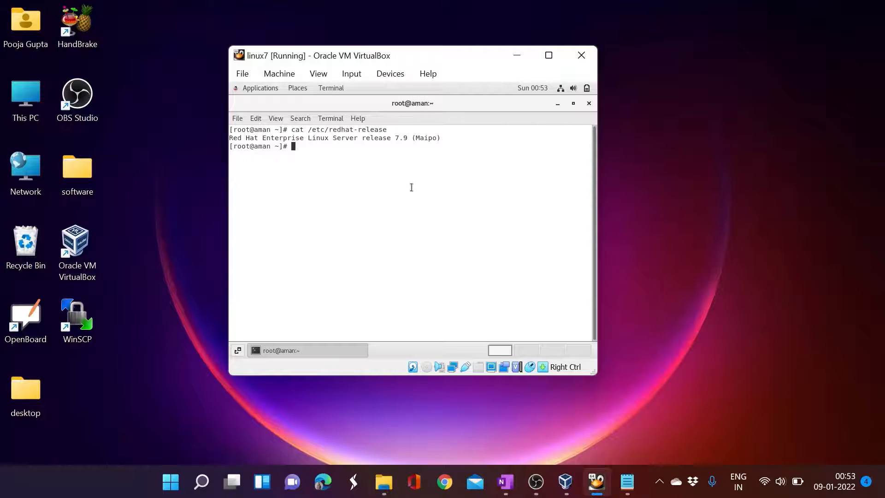
{"action": "left_click_drag", "start_coordinate": [439, 142], "coordinate": [230, 136]}
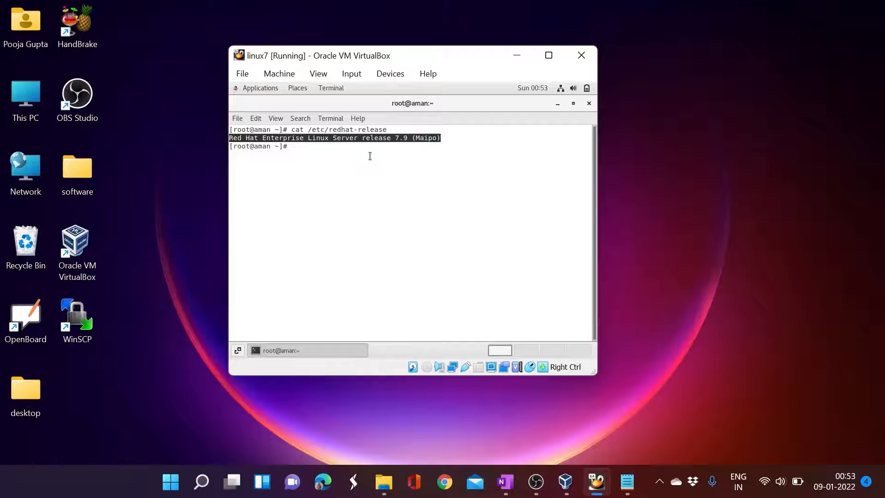
{"action": "left_click", "coordinate": [590, 104]}
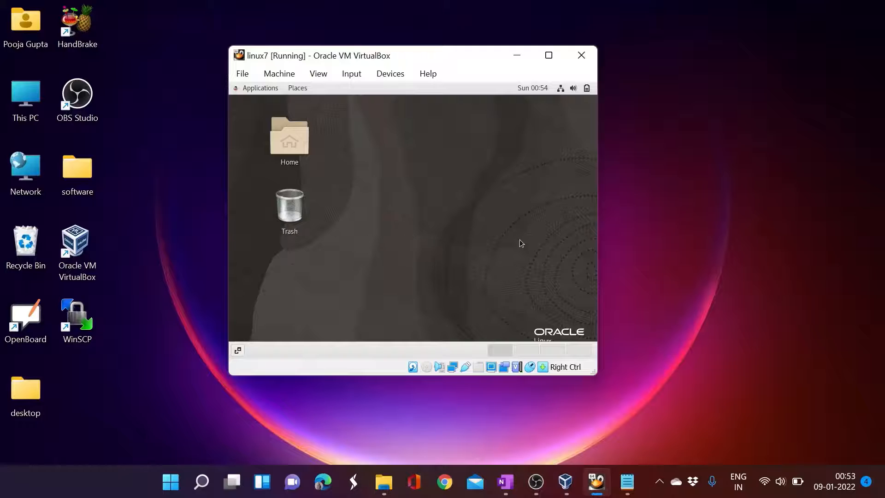
- Run ifconfig in a new terminal, select enp0s3's 192.168.56.107 address, then close the terminal
{"action": "left_click", "coordinate": [678, 258]}
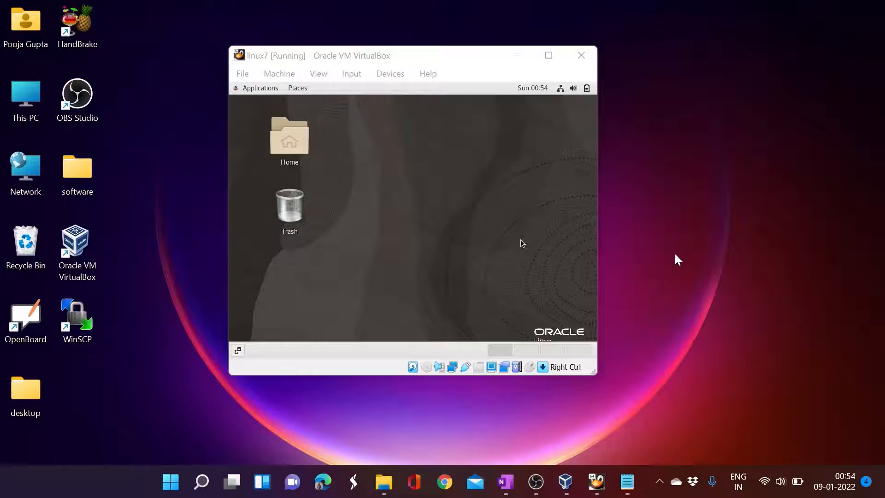
{"action": "left_click", "coordinate": [589, 278]}
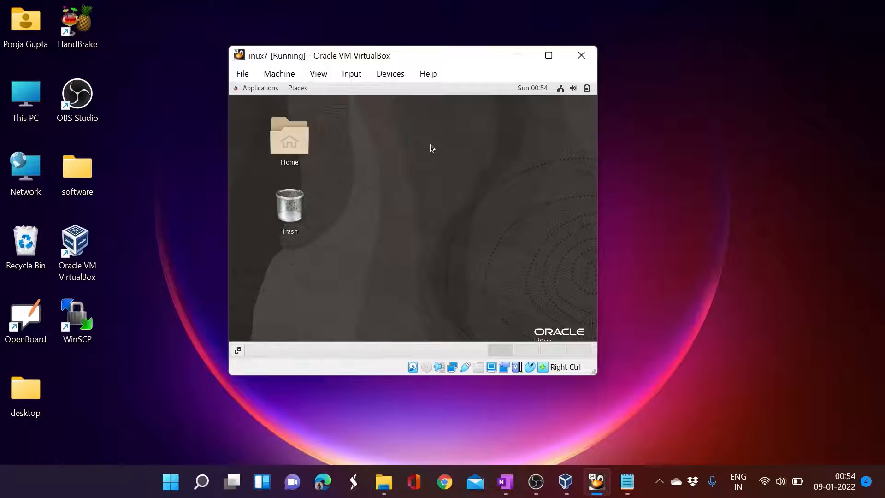
{"action": "right_click", "coordinate": [413, 147]}
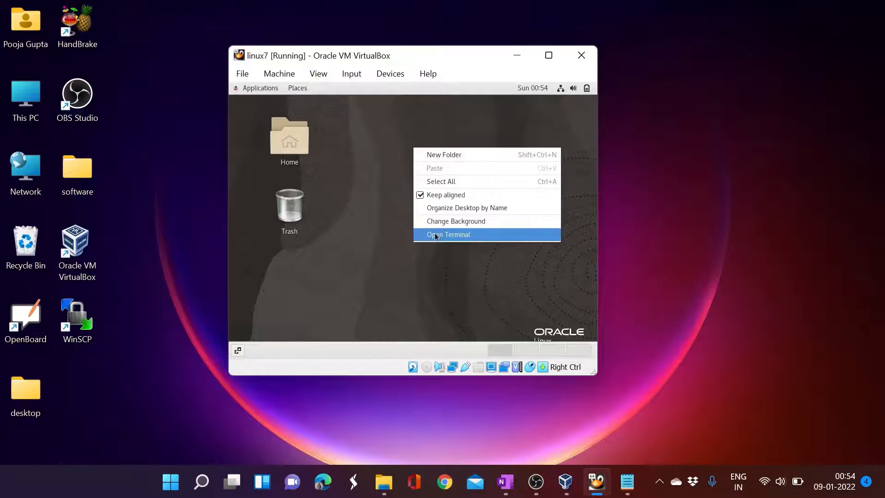
{"action": "left_click", "coordinate": [438, 237]}
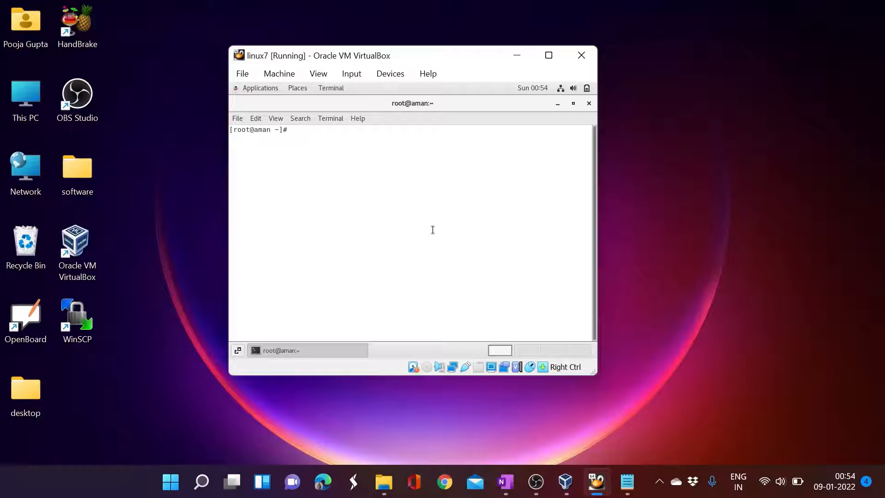
{"action": "type", "text": "ifconfig"}
{"action": "key", "text": "Return"}
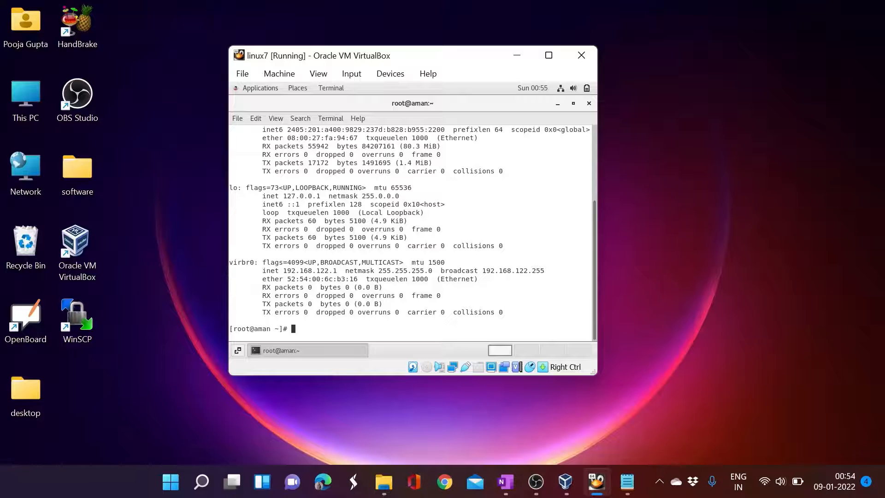
{"action": "scroll", "coordinate": [400, 204], "scroll_direction": "up", "scroll_amount": 5}
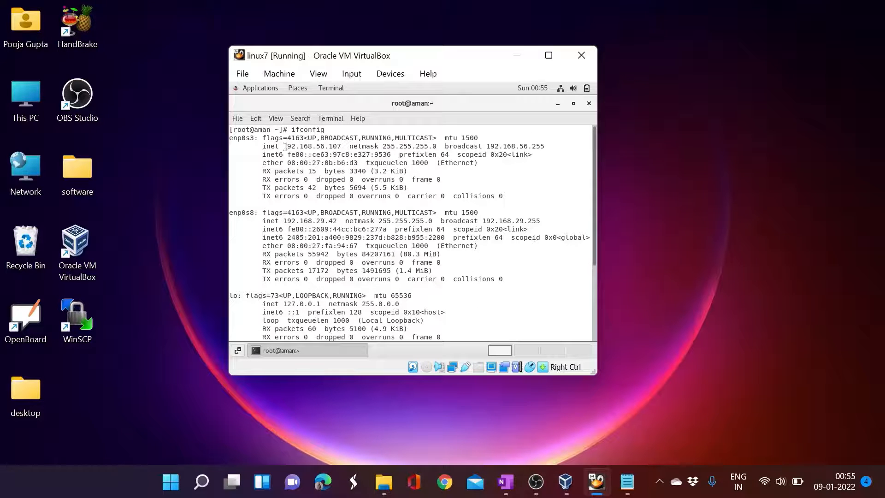
{"action": "left_click_drag", "start_coordinate": [283, 146], "coordinate": [341, 144]}
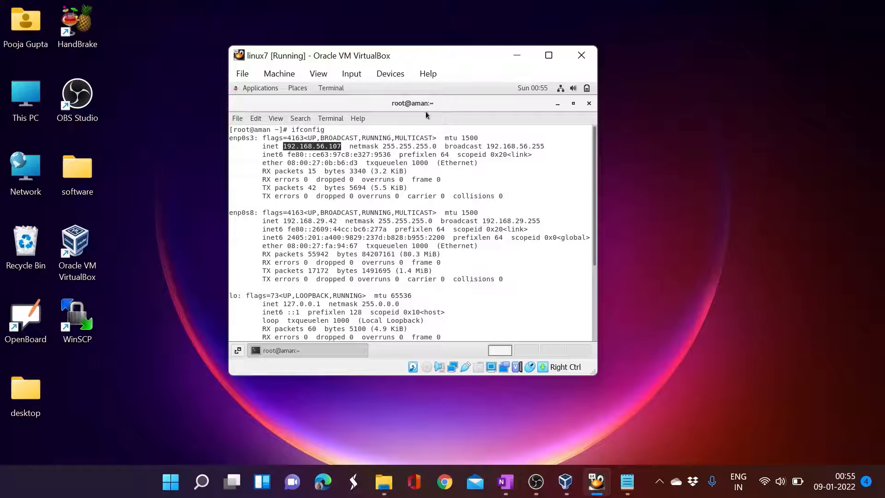
{"action": "left_click", "coordinate": [589, 104]}
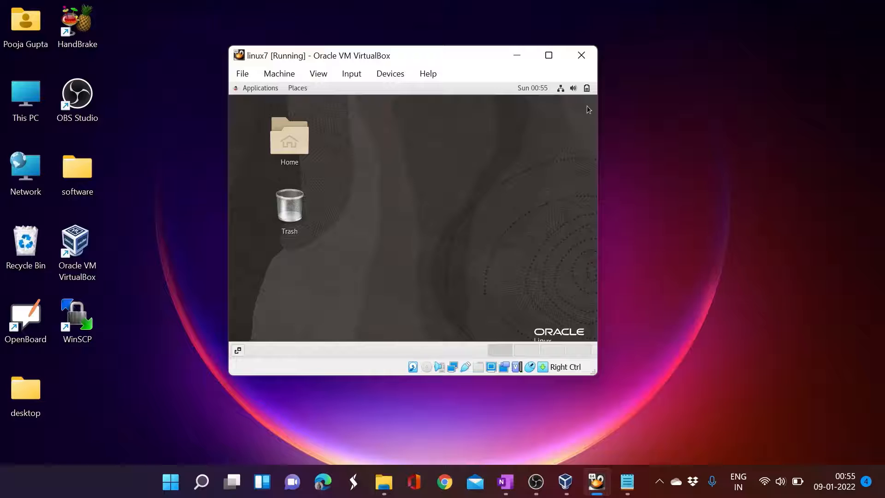
- In the enp0s3 wired connection settings, enable Connect automatically
{"action": "left_click", "coordinate": [568, 89]}
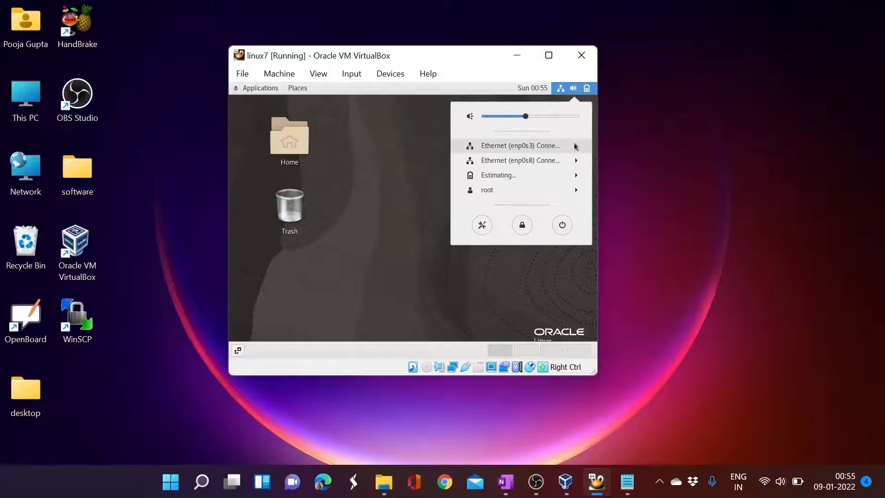
{"action": "left_click", "coordinate": [576, 147]}
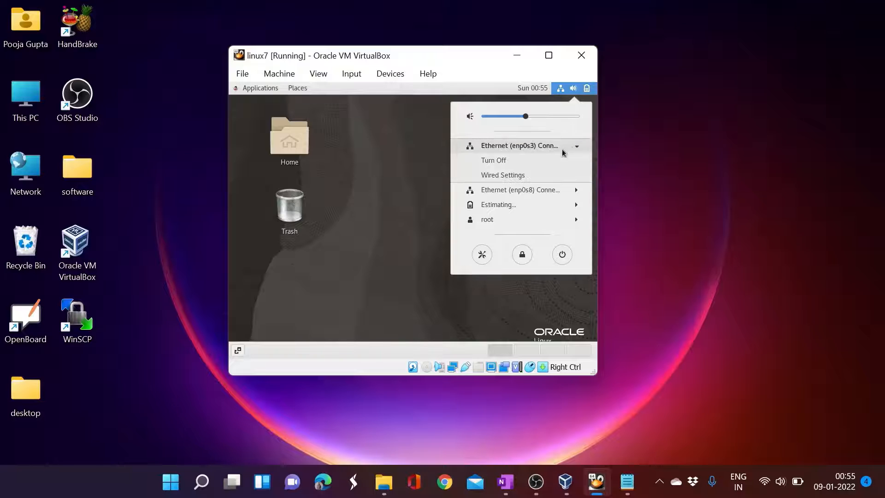
{"action": "left_click", "coordinate": [517, 175]}
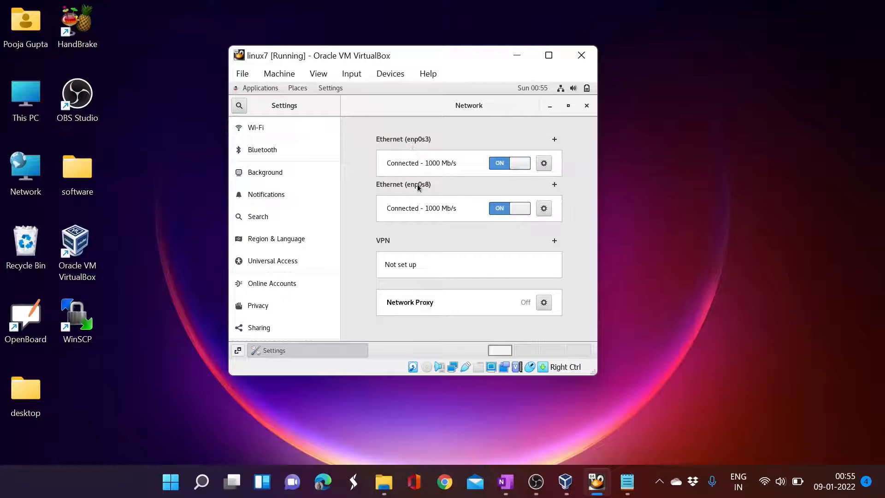
{"action": "left_click", "coordinate": [544, 164]}
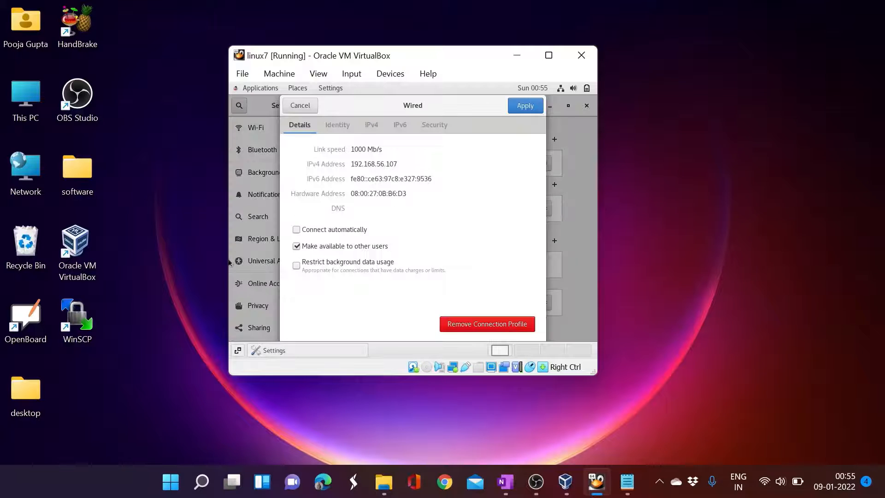
{"action": "left_click", "coordinate": [296, 231]}
- Set IPv4 to Manual with address 192.168.56.21 and netmask 255.255.255.0, and apply
{"action": "left_click", "coordinate": [371, 125]}
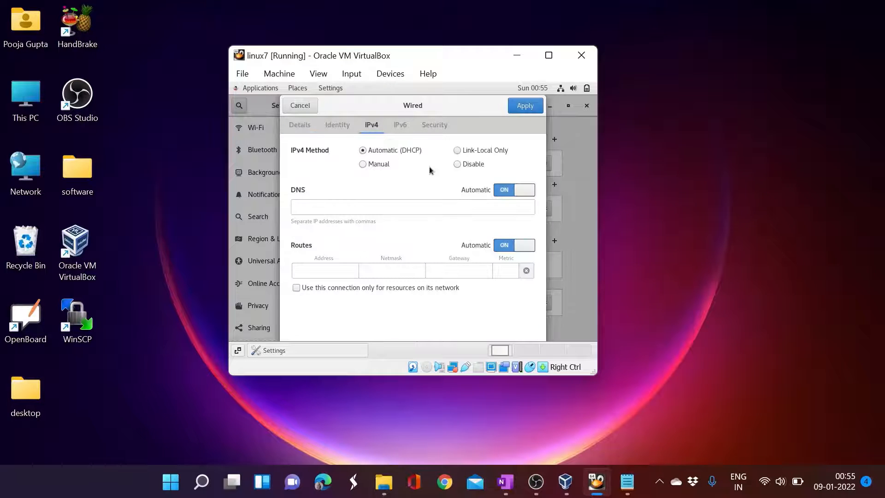
{"action": "left_click", "coordinate": [363, 164]}
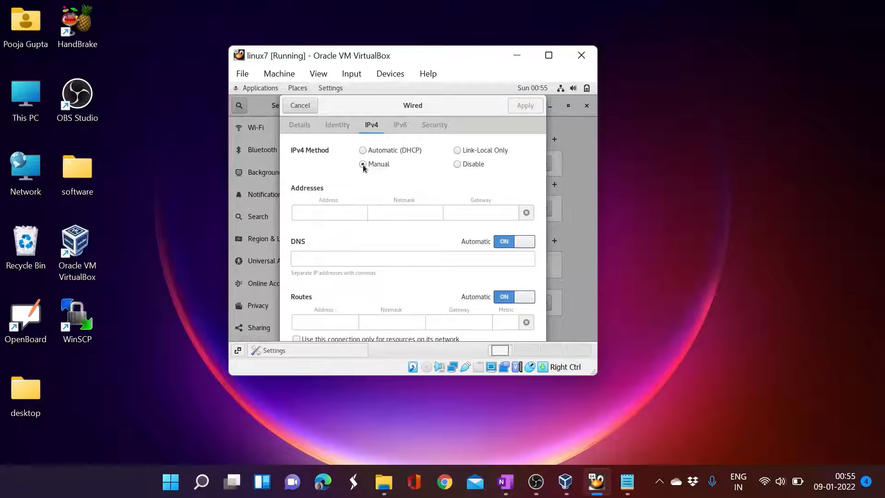
{"action": "left_click", "coordinate": [317, 212]}
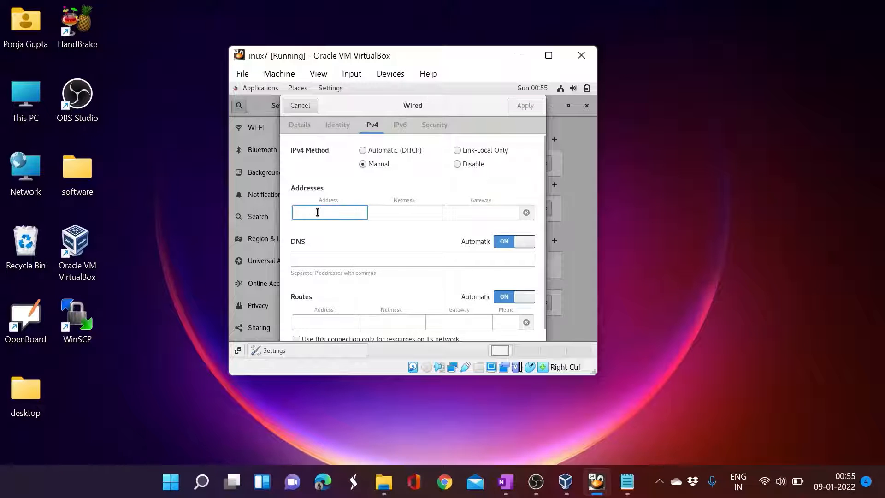
{"action": "type", "text": "19"}
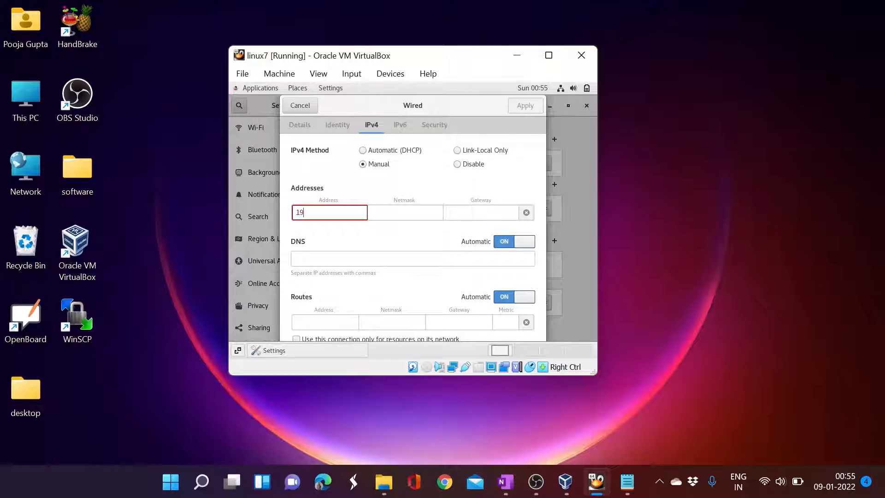
{"action": "type", "text": "2.168.56.21"}
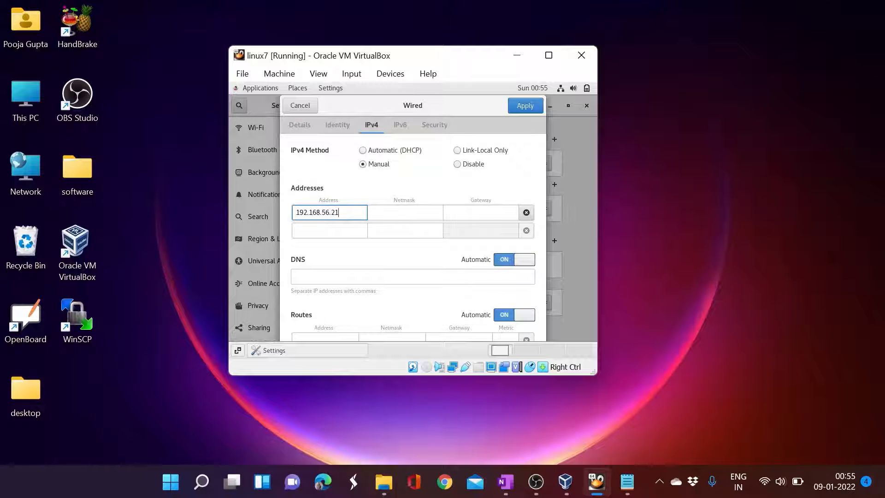
{"action": "key", "text": "Tab"}
{"action": "type", "text": "2"}
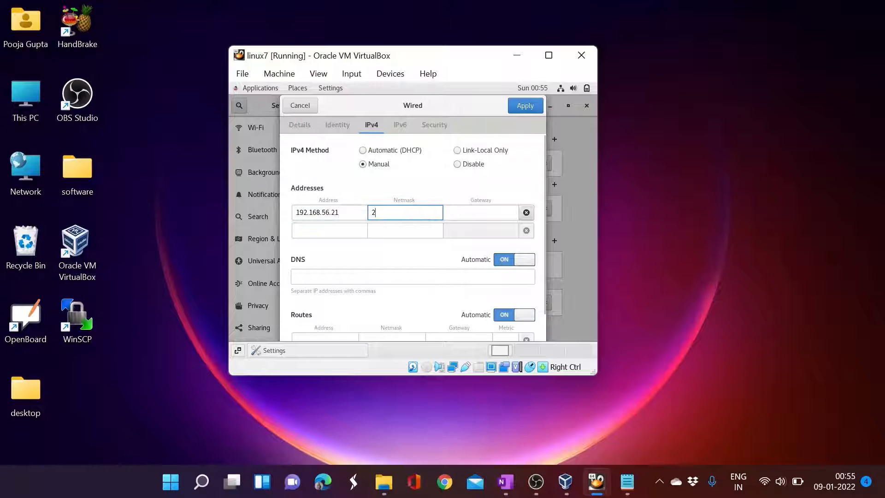
{"action": "type", "text": "55."}
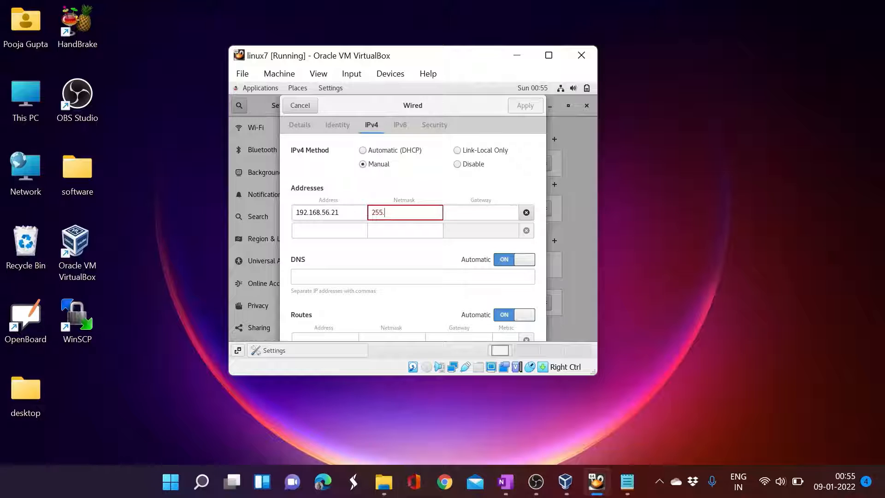
{"action": "type", "text": "255.255.0"}
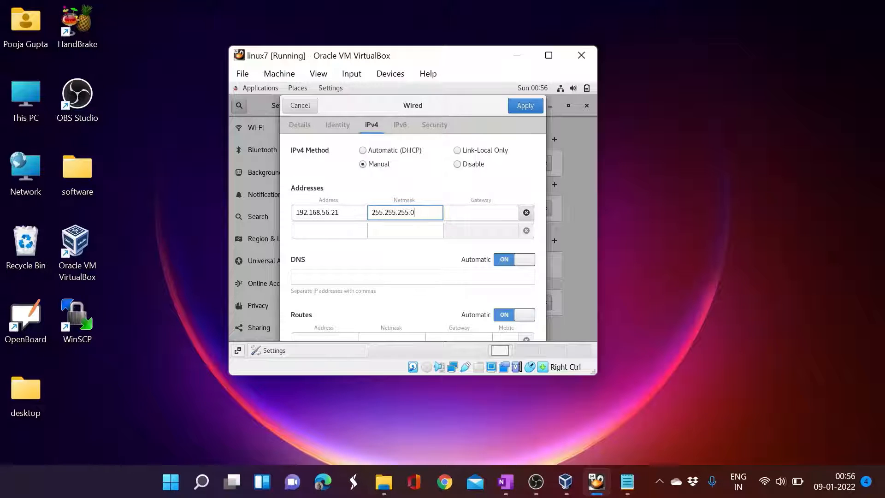
{"action": "left_click", "coordinate": [516, 111]}
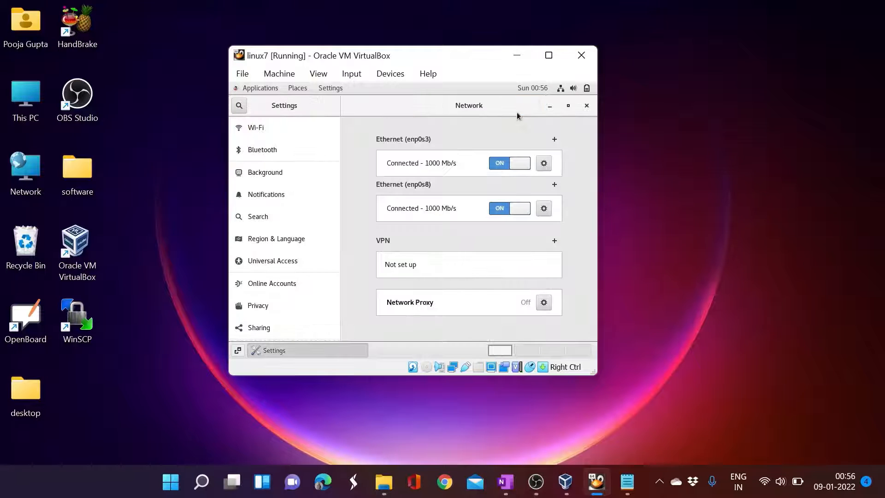
- Restart enp0s3, confirm enp0s8 keeps Automatic (DHCP) IPv4, and close network Settings
{"action": "left_click", "coordinate": [516, 165]}
{"action": "left_click", "coordinate": [505, 165]}
{"action": "left_click", "coordinate": [544, 209]}
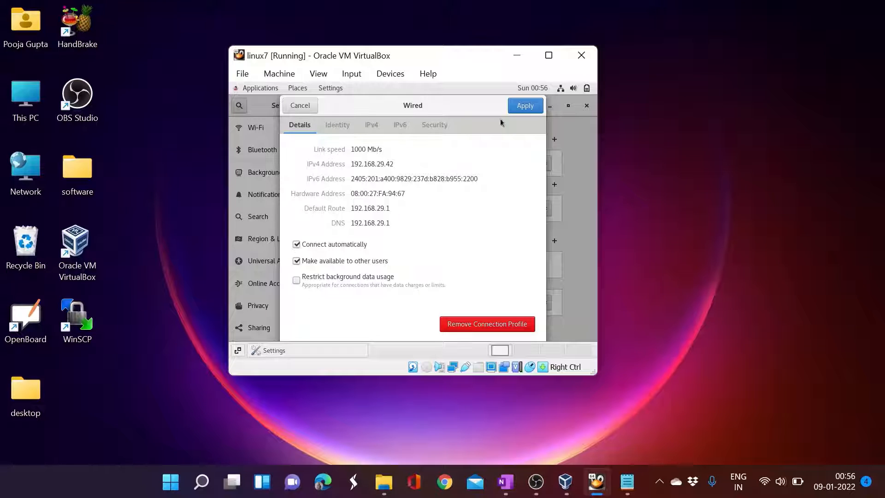
{"action": "left_click", "coordinate": [376, 130]}
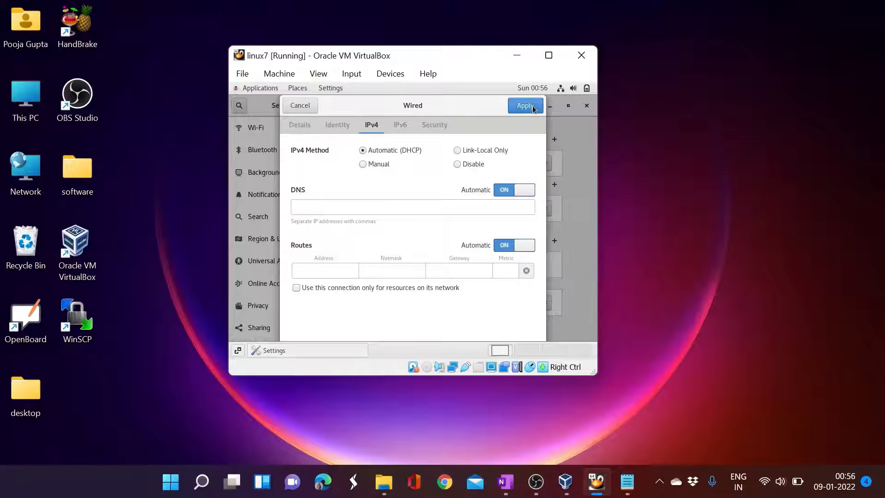
{"action": "left_click", "coordinate": [525, 105]}
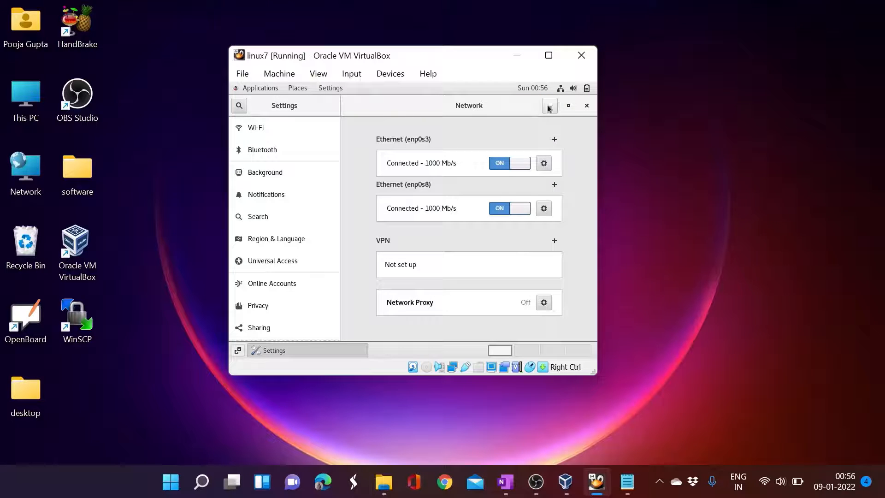
{"action": "left_click", "coordinate": [586, 106]}
- Open a guest terminal, run ifconfig and highlight enp0s3's new 192.168.56.21 address
{"action": "right_click", "coordinate": [337, 208]}
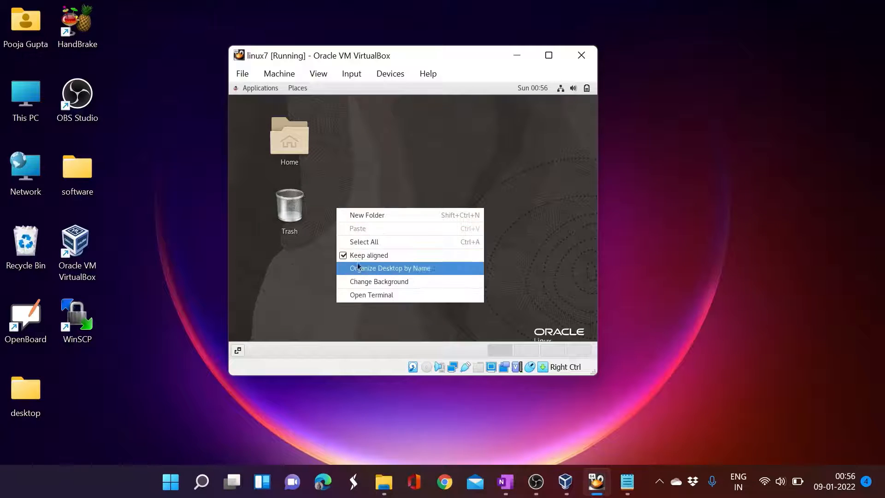
{"action": "left_click", "coordinate": [360, 294]}
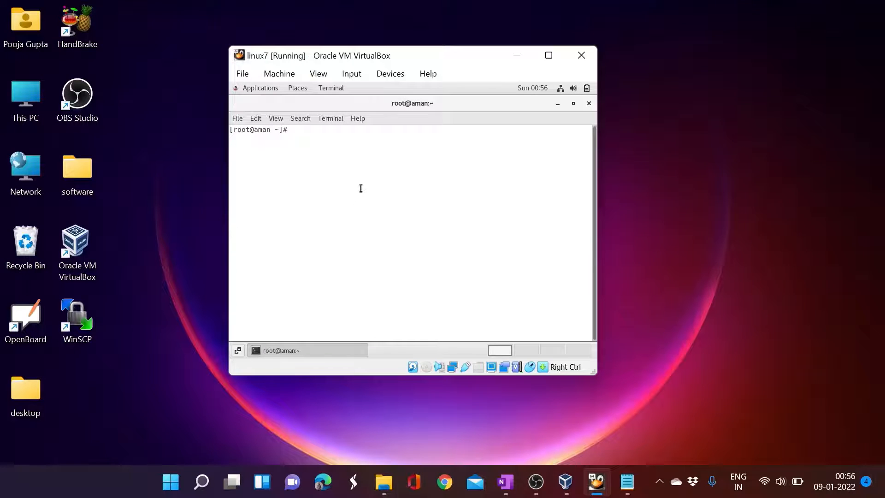
{"action": "type", "text": "ifconfig"}
{"action": "key", "text": "Return"}
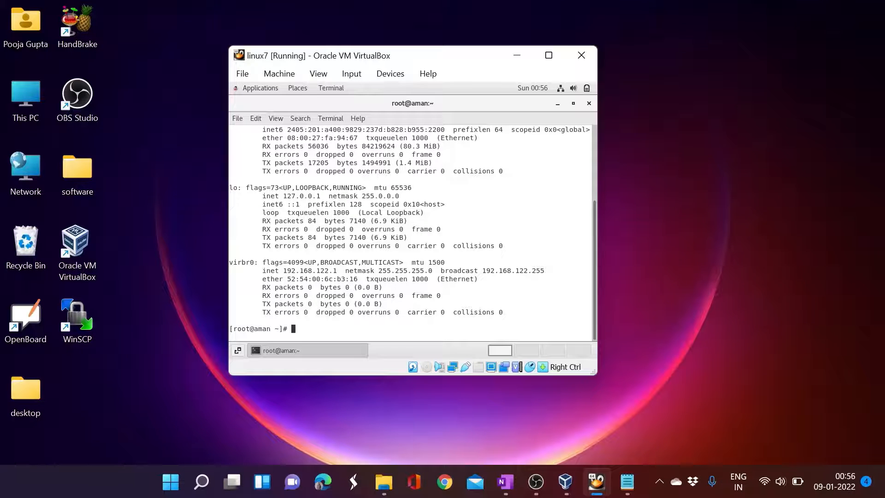
{"action": "scroll", "coordinate": [397, 239], "scroll_direction": "up", "scroll_amount": 2}
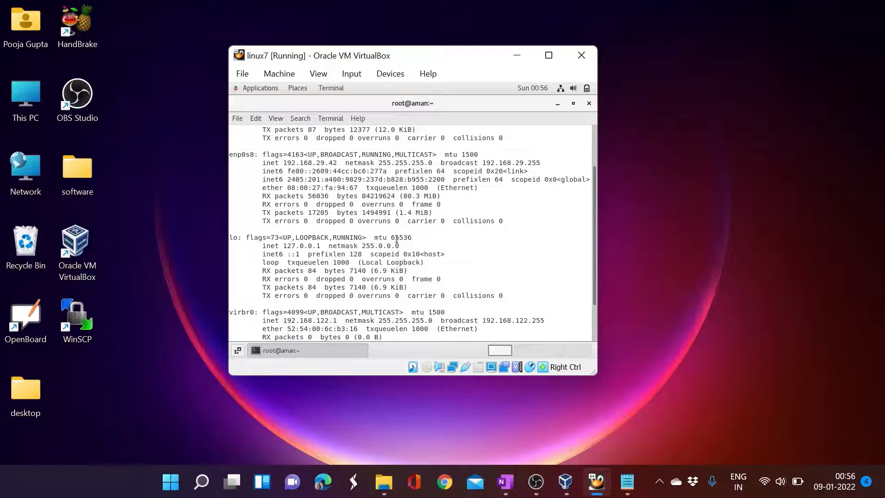
{"action": "scroll", "coordinate": [397, 238], "scroll_direction": "up", "scroll_amount": 3}
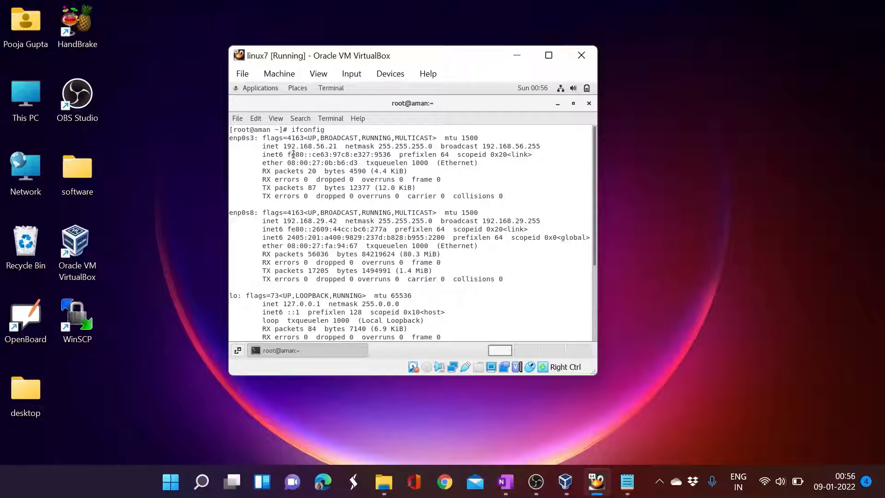
{"action": "left_click_drag", "start_coordinate": [285, 146], "coordinate": [337, 145]}
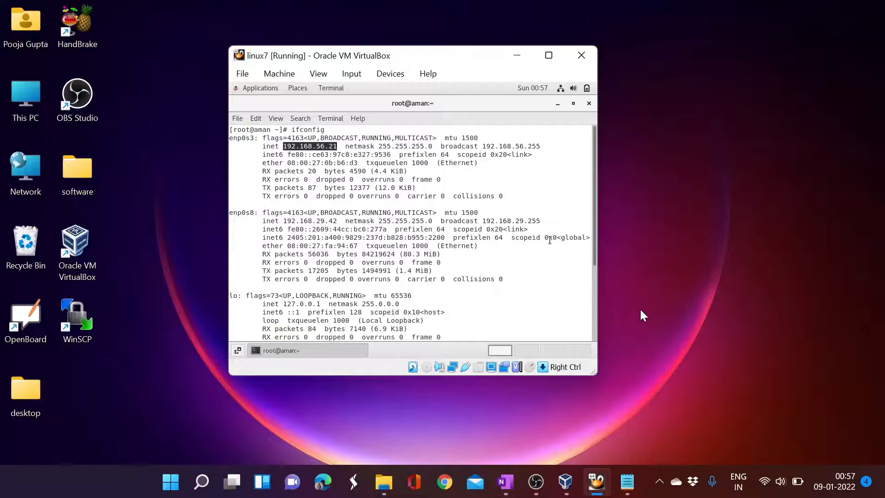
{"action": "left_click", "coordinate": [657, 480]}
{"action": "left_click", "coordinate": [458, 420]}
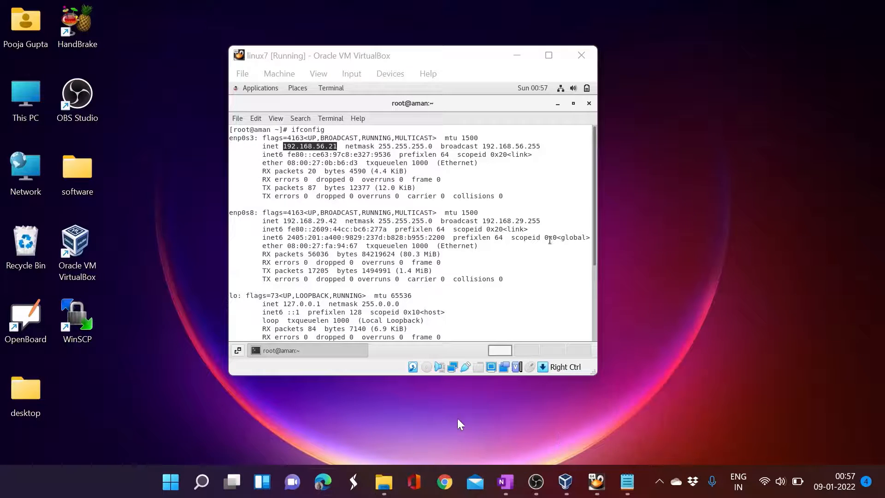
- Connect PuTTY over SSH to 192.168.56.21 and accept the guest's new host key
{"action": "mouse_move", "coordinate": [203, 484]}
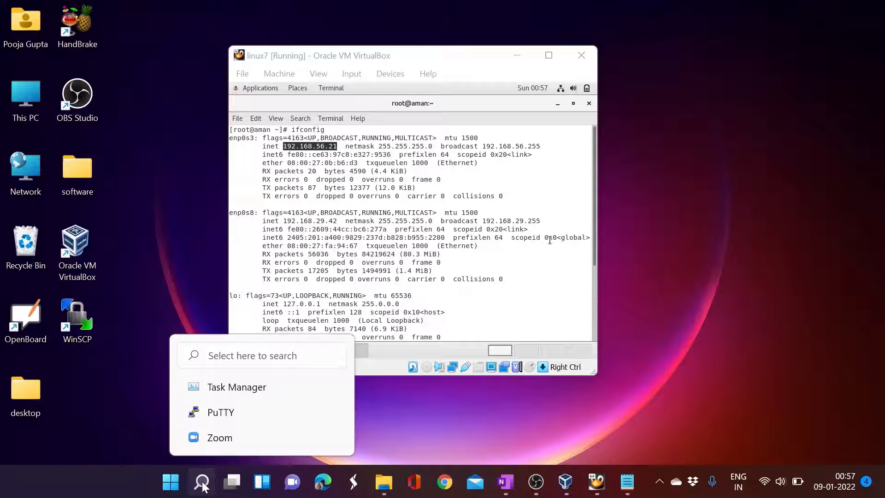
{"action": "left_click", "coordinate": [221, 412]}
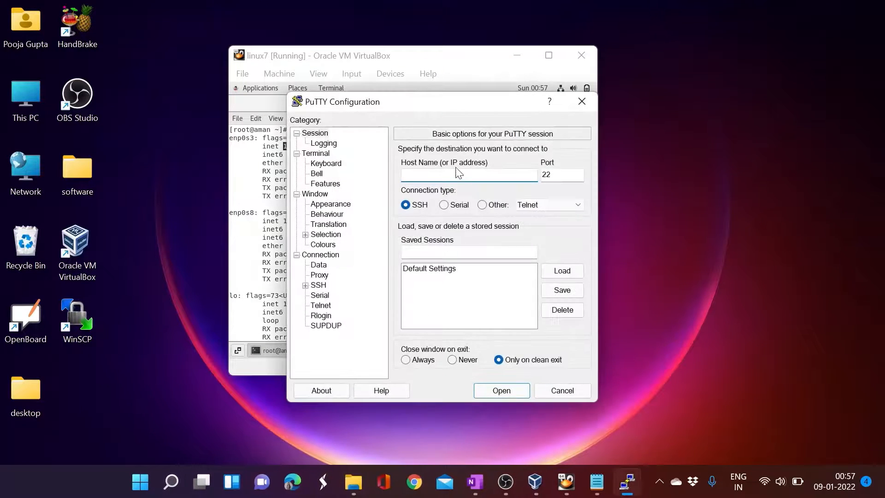
{"action": "left_click_drag", "start_coordinate": [444, 100], "coordinate": [612, 136]}
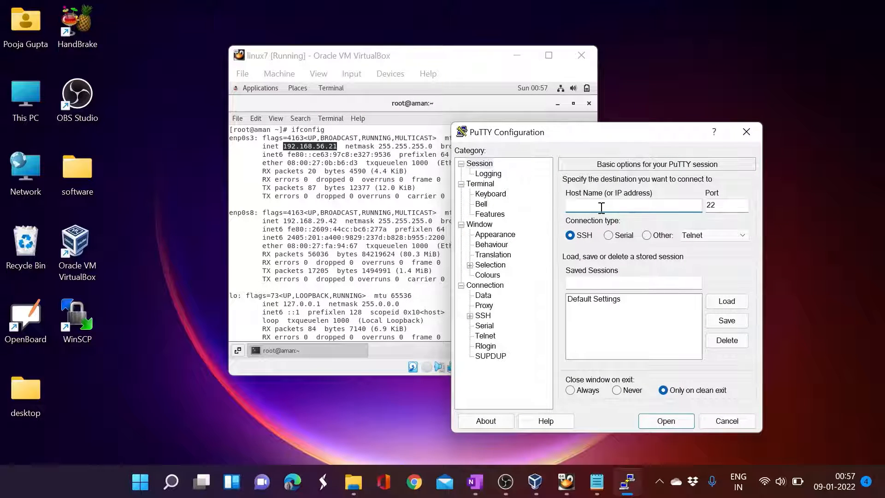
{"action": "type", "text": "192.168.56.21"}
{"action": "left_click", "coordinate": [666, 421]}
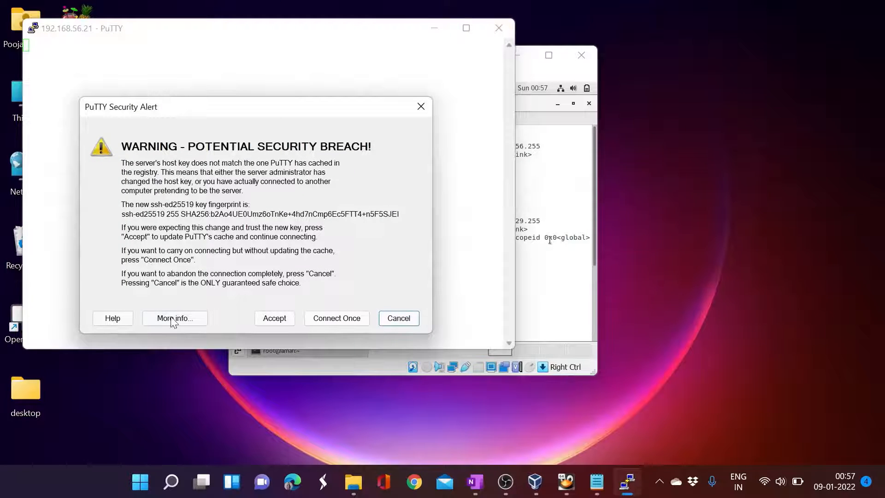
{"action": "left_click", "coordinate": [276, 318]}
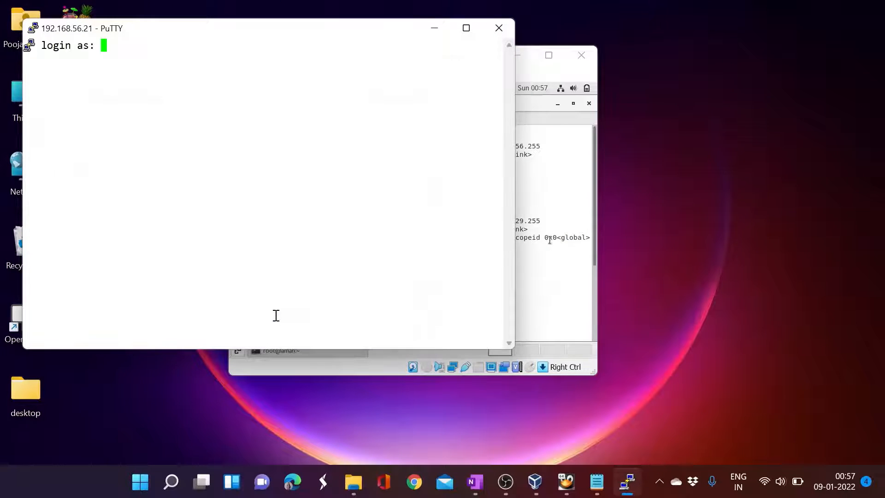
- Log in as root with the account password and maximize the PuTTY window
{"action": "type", "text": "root"}
{"action": "key", "text": "Return"}
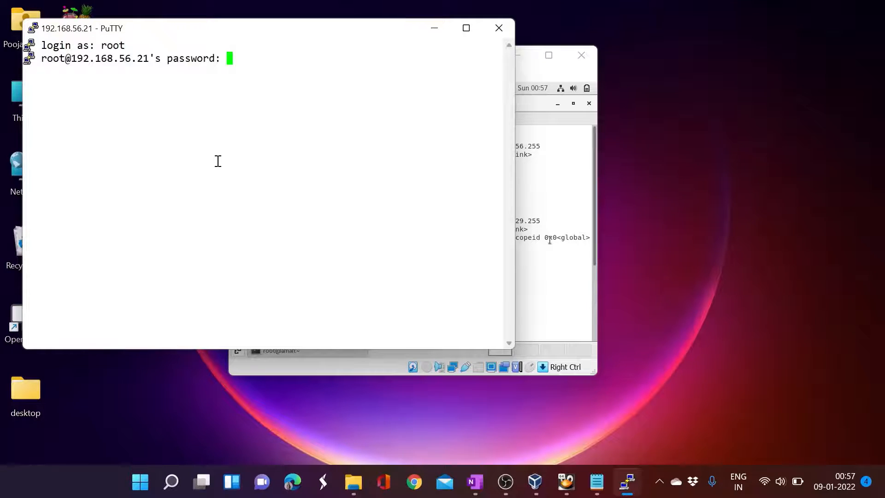
{"action": "key", "text": "Return"}
{"action": "left_click_drag", "start_coordinate": [283, 37], "coordinate": [347, 108]}
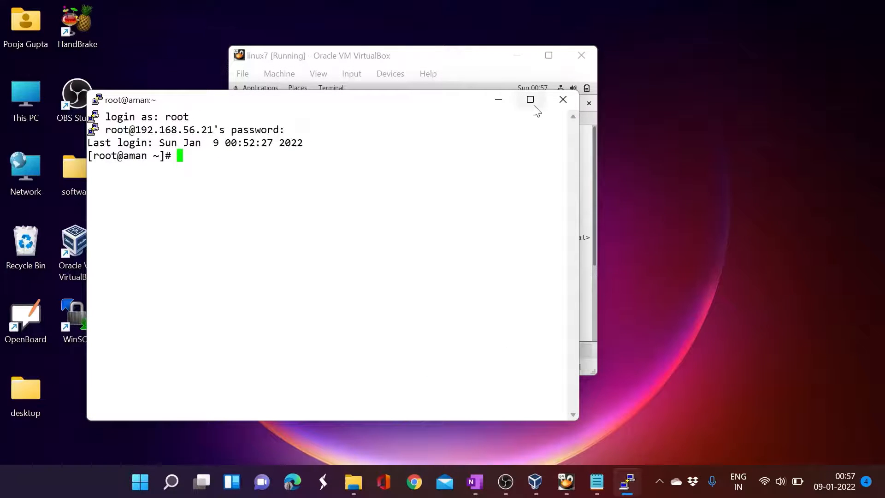
{"action": "left_click", "coordinate": [530, 100]}
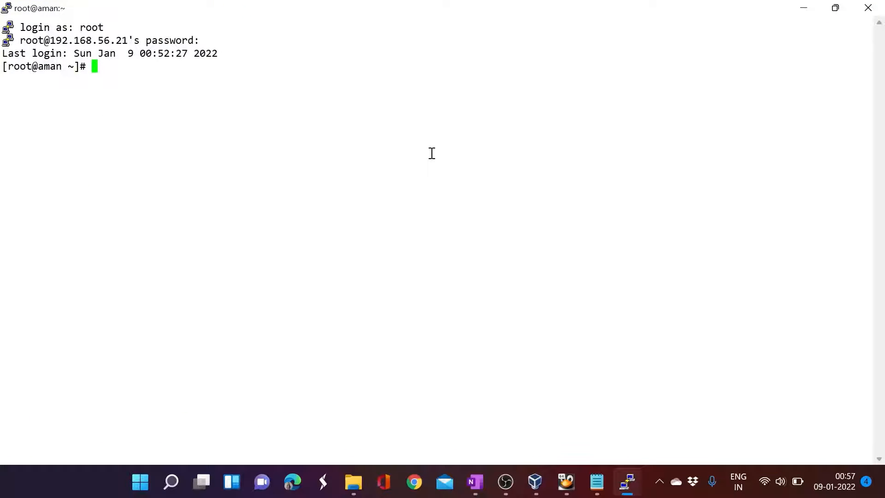
- Run hostname and ifconfig -a, highlighting enp0s3 192.168.56.21 and enp0s8 192.168.29.42
{"action": "key", "text": "Return"}
{"action": "type", "text": "hostname"}
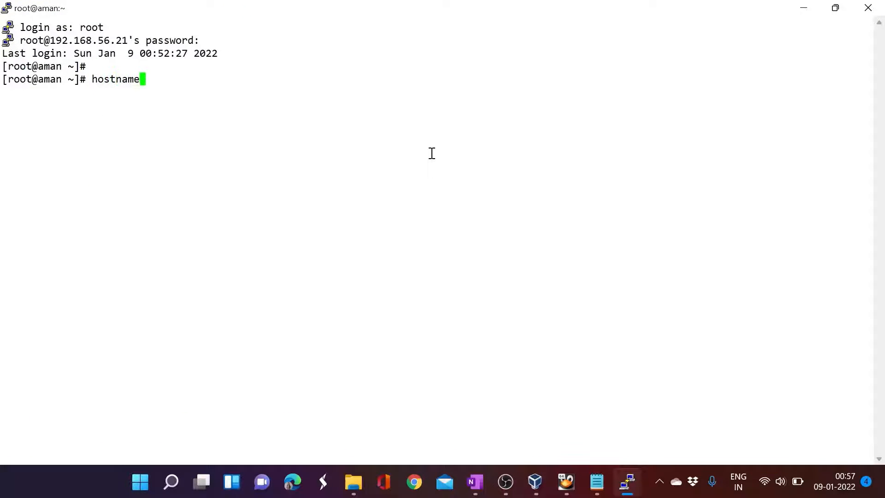
{"action": "key", "text": "Return"}
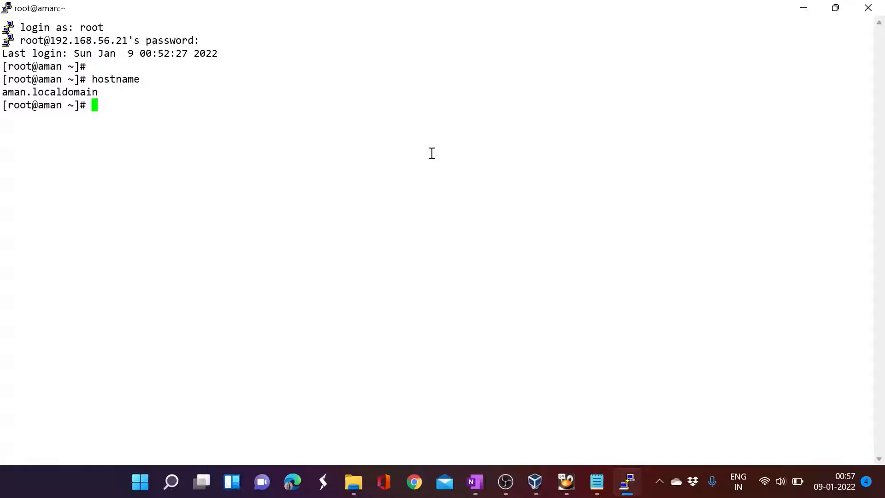
{"action": "type", "text": "ifconfig"}
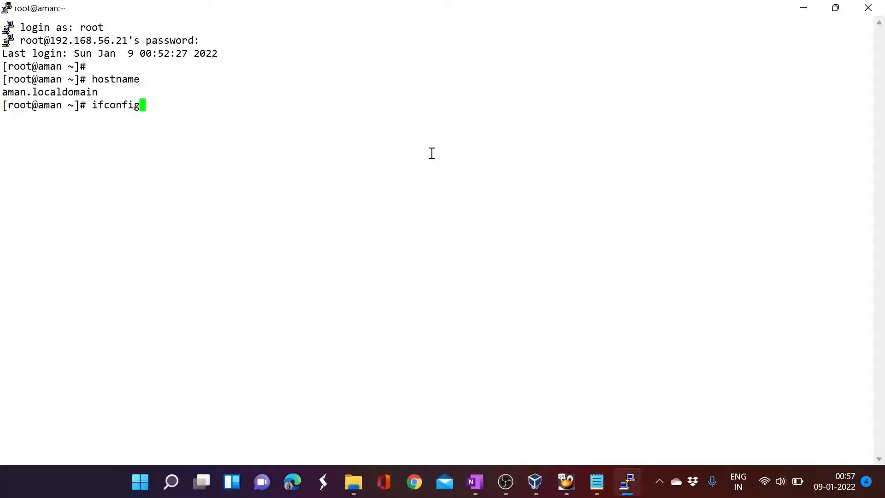
{"action": "type", "text": " -a"}
{"action": "key", "text": "Return"}
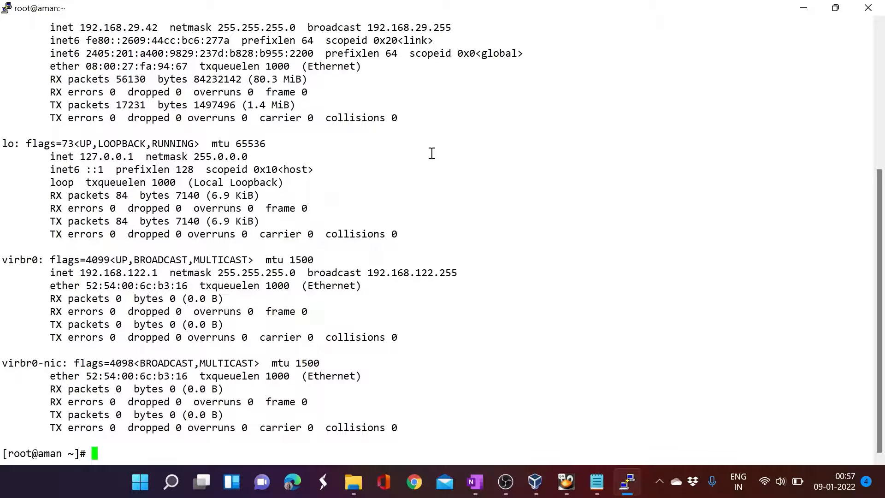
{"action": "scroll", "coordinate": [432, 154], "scroll_direction": "up", "scroll_amount": 6}
{"action": "left_click_drag", "start_coordinate": [81, 131], "coordinate": [154, 132]}
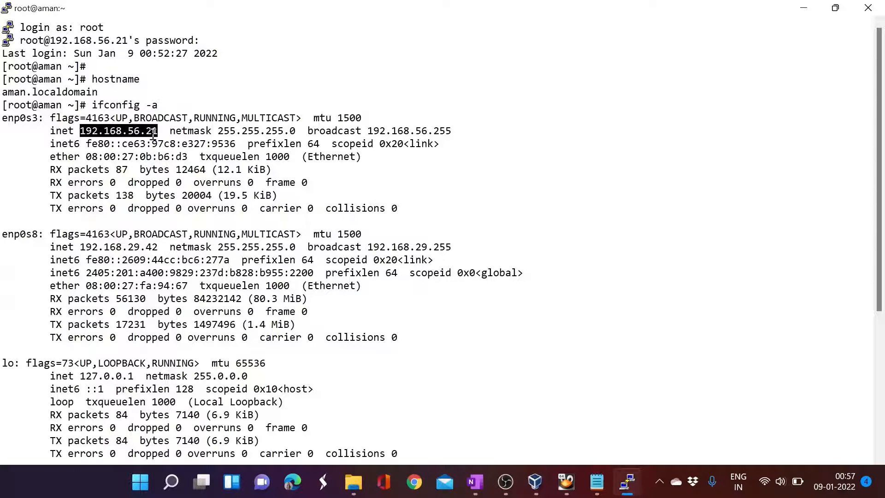
{"action": "left_click_drag", "start_coordinate": [81, 248], "coordinate": [158, 249]}
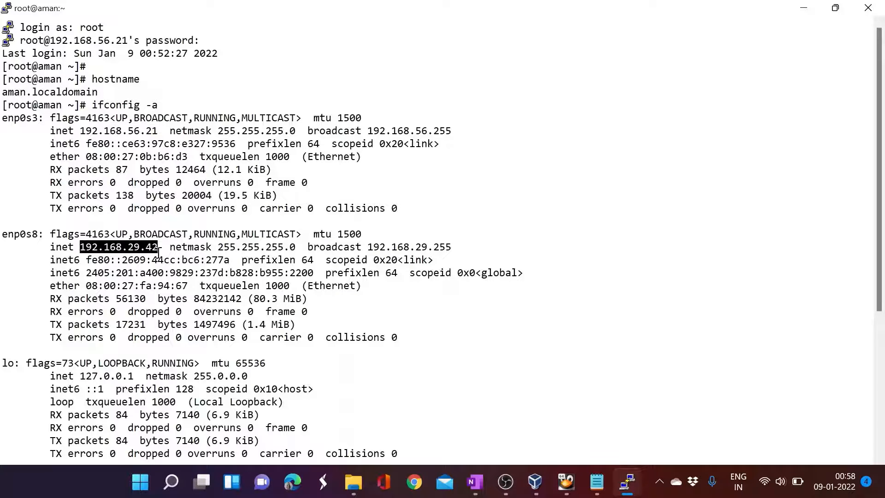
{"action": "scroll", "coordinate": [282, 137], "scroll_direction": "down", "scroll_amount": 6}
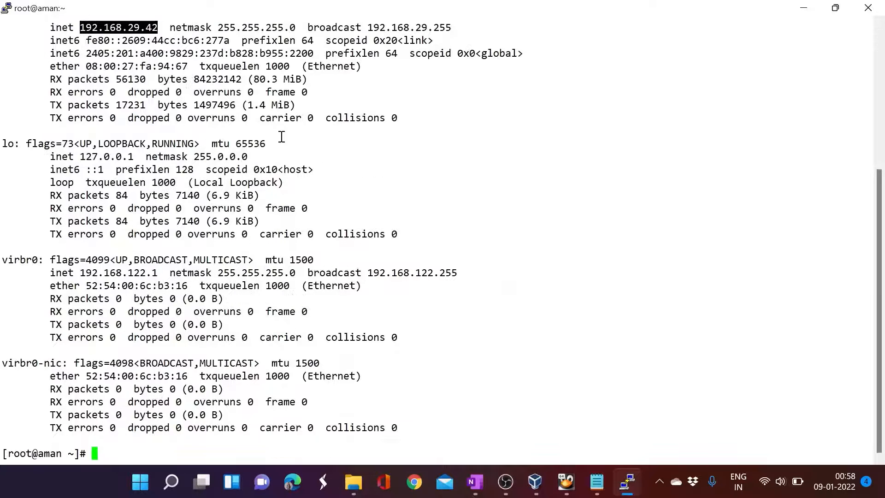
- Run df -h to review the custom partitions, then close the PuTTY window
{"action": "key", "text": "Return"}
{"action": "type", "text": "f -"}
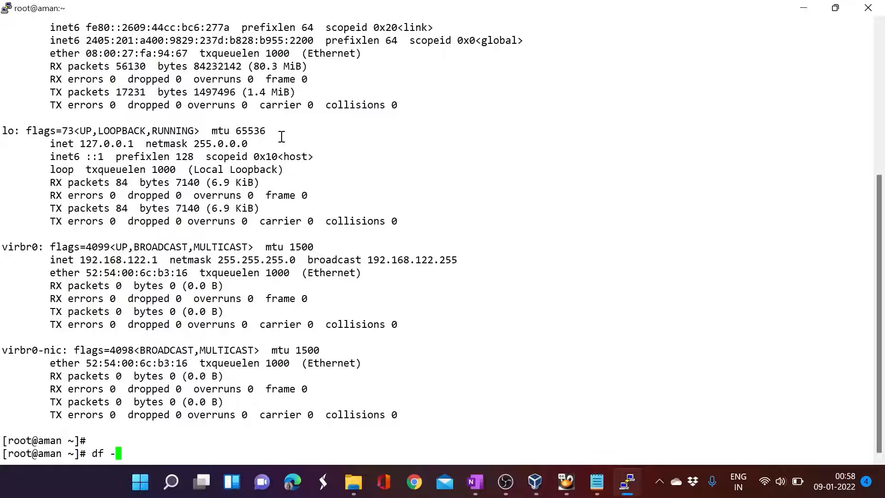
{"action": "type", "text": "h"}
{"action": "key", "text": "Return"}
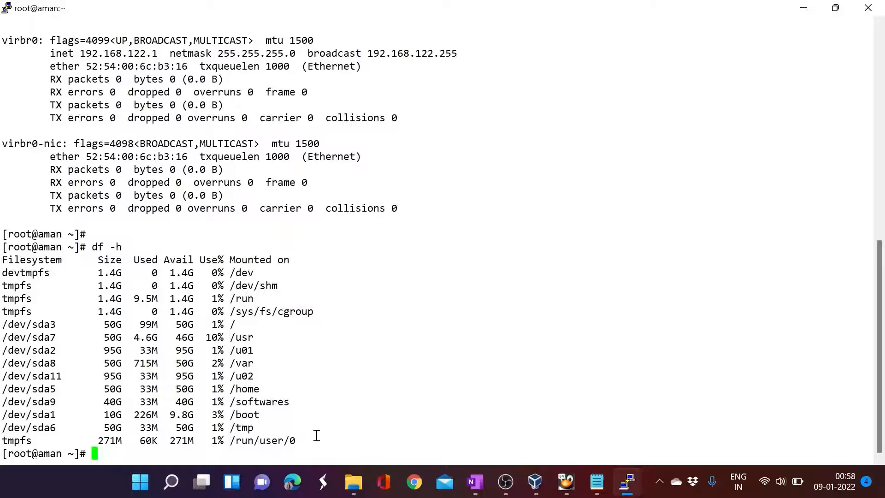
{"action": "left_click_drag", "start_coordinate": [316, 434], "coordinate": [2, 249]}
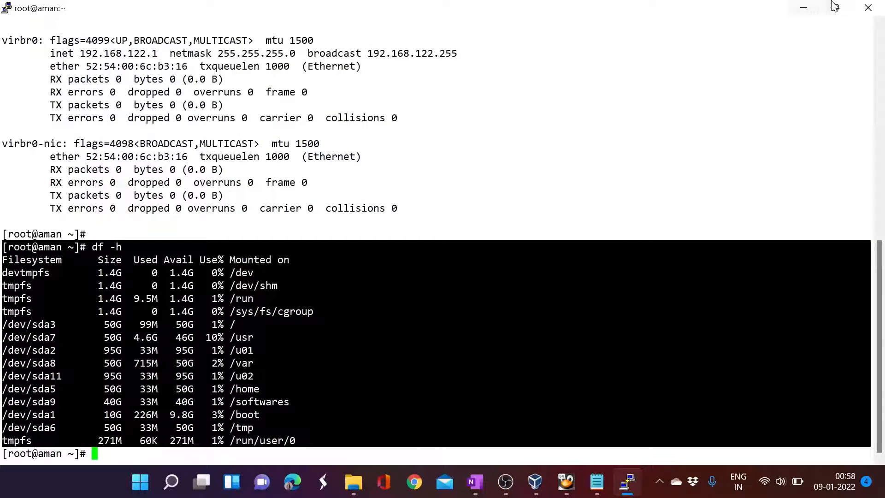
{"action": "left_click", "coordinate": [868, 8]}
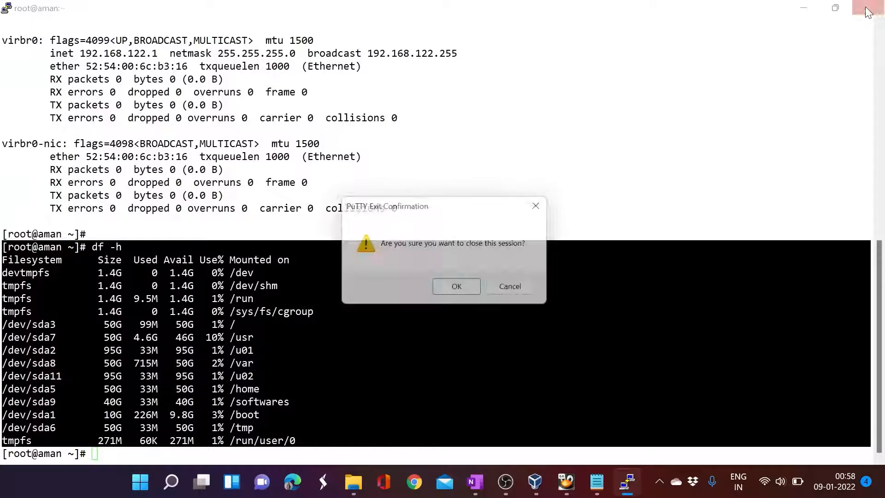
- Confirm ending the PuTTY session and return focus to the VM window
{"action": "left_click", "coordinate": [461, 290]}
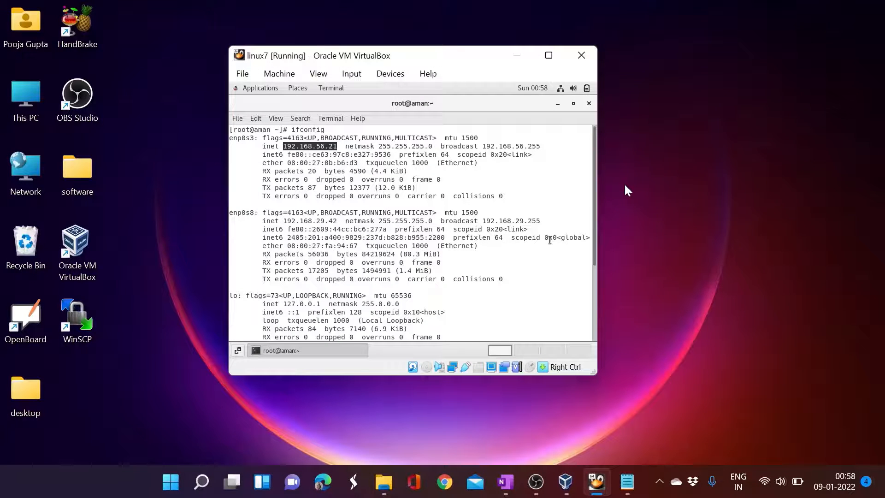
{"action": "left_click", "coordinate": [654, 187]}
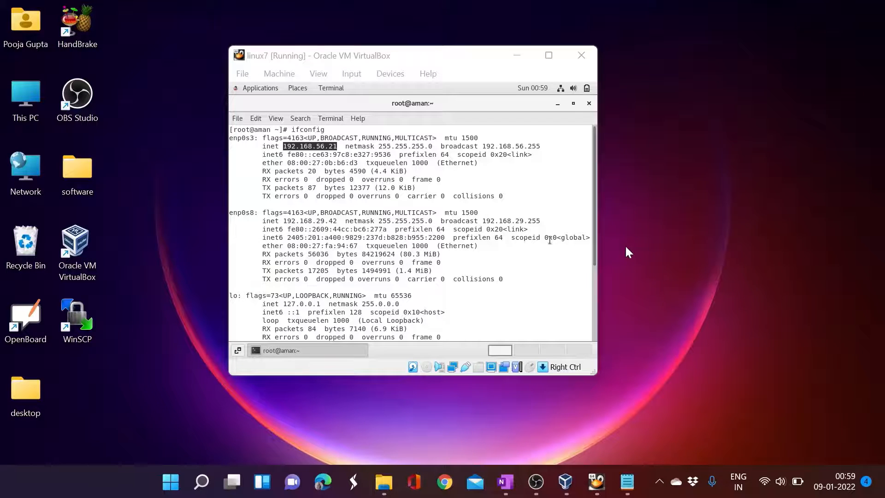
{"action": "left_click", "coordinate": [396, 59]}
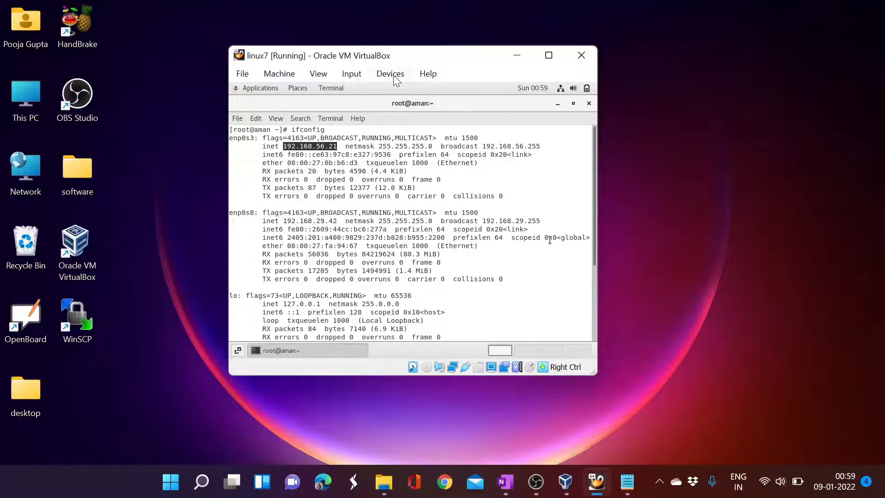
{"action": "left_click", "coordinate": [388, 74]}
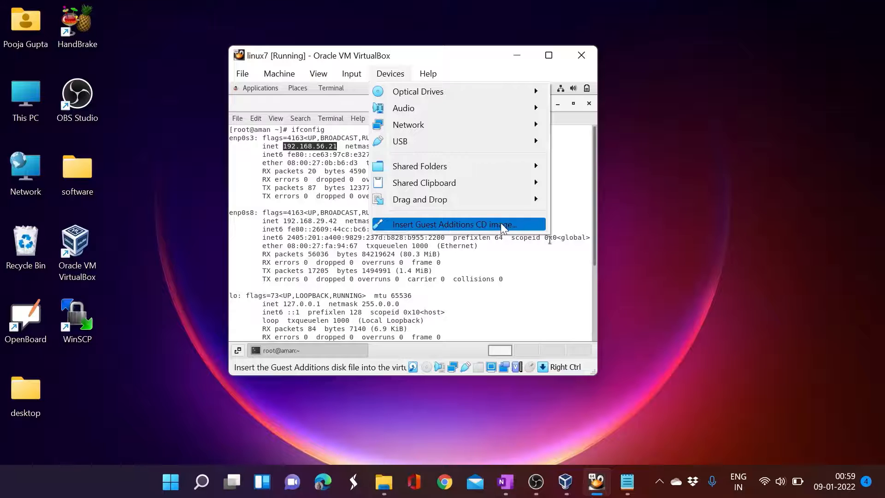
{"action": "left_click", "coordinate": [646, 182]}
- Close the guest's terminal window, leaving the Oracle Linux desktop
{"action": "left_click", "coordinate": [449, 57]}
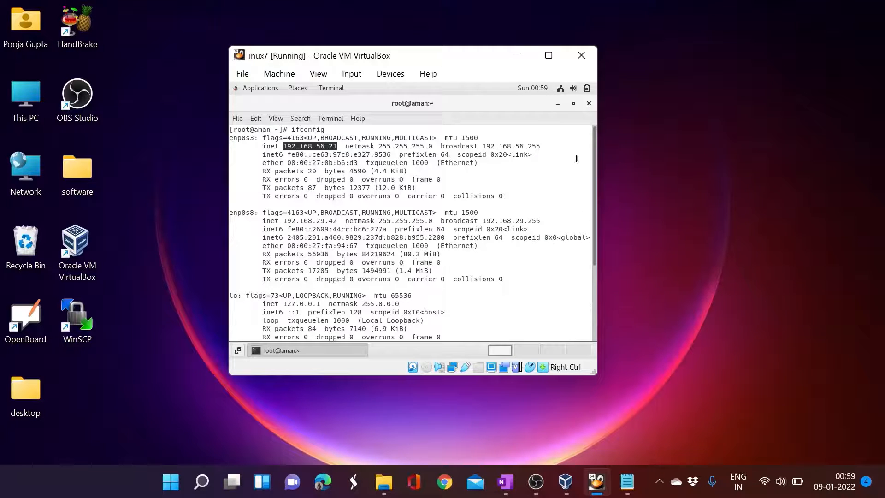
{"action": "left_click", "coordinate": [589, 103]}
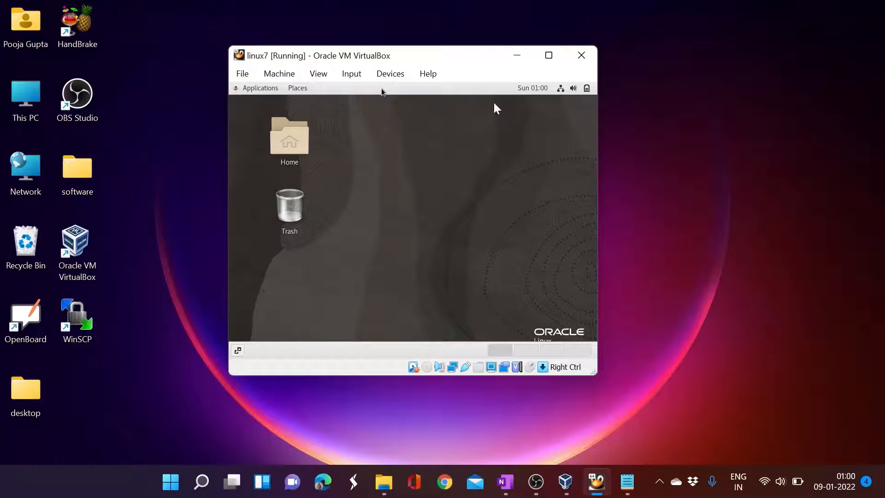
{"action": "left_click", "coordinate": [388, 76]}
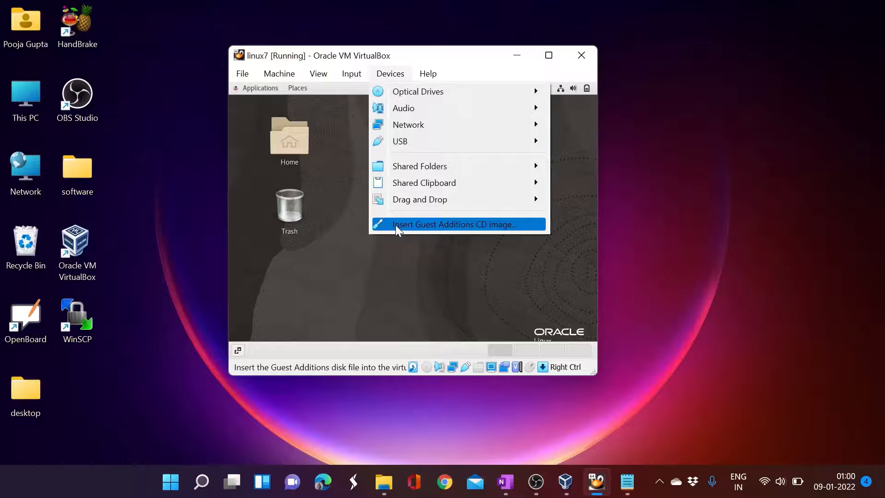
- Insert the Guest Additions 6.1.30 CD, run its installer, and close the kernel-headers failure output
{"action": "left_click", "coordinate": [408, 224]}
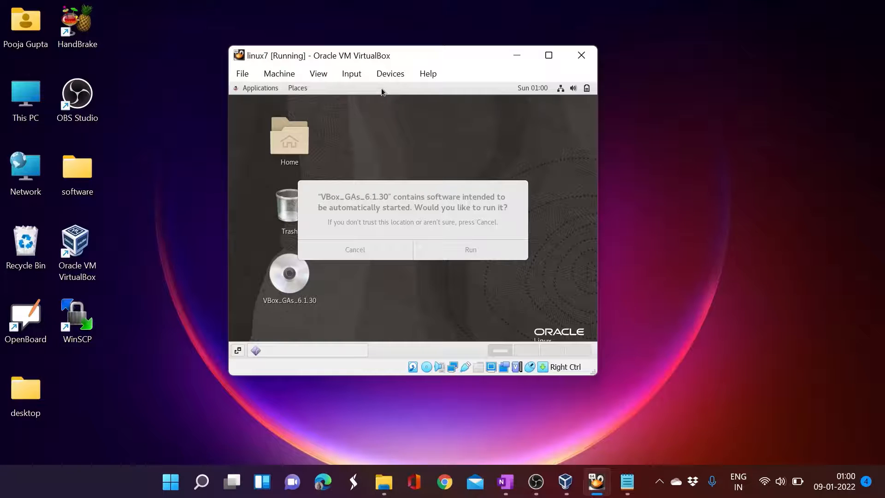
{"action": "left_click", "coordinate": [460, 253]}
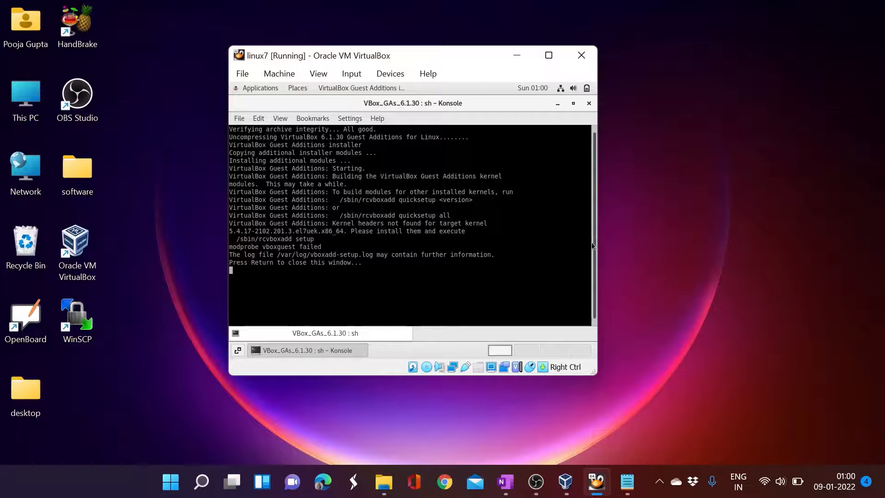
{"action": "left_click", "coordinate": [689, 284]}
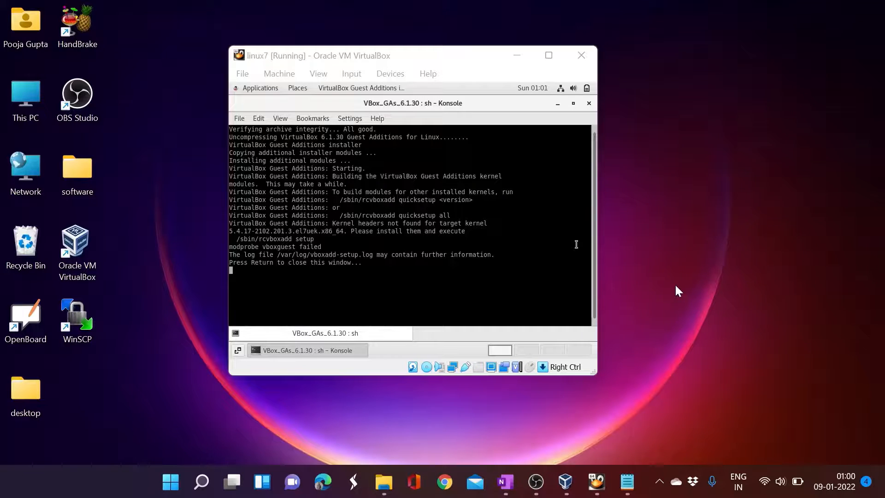
{"action": "left_click", "coordinate": [402, 263]}
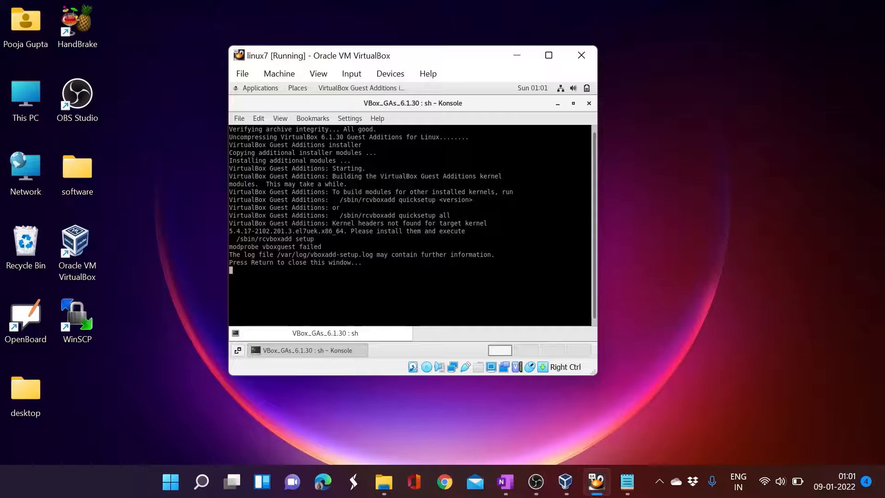
{"action": "key", "text": "Return"}
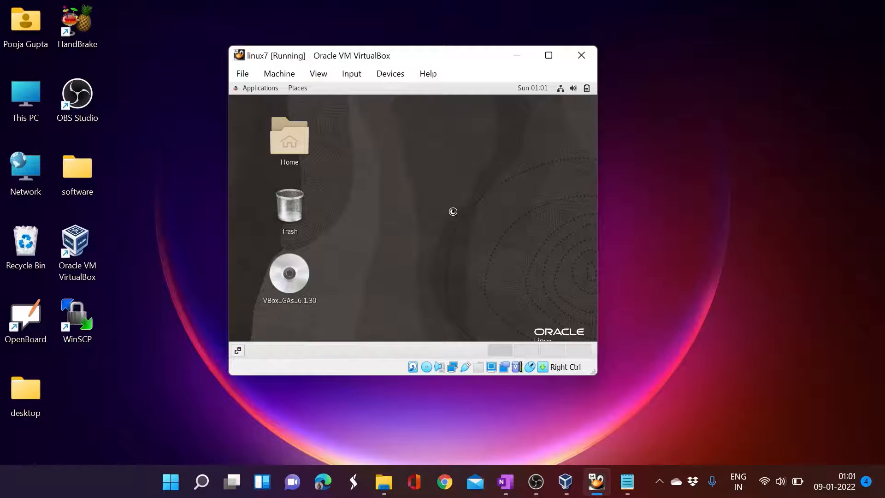
- Open a guest terminal and run 'yum -y install gcc make'
{"action": "right_click", "coordinate": [390, 178]}
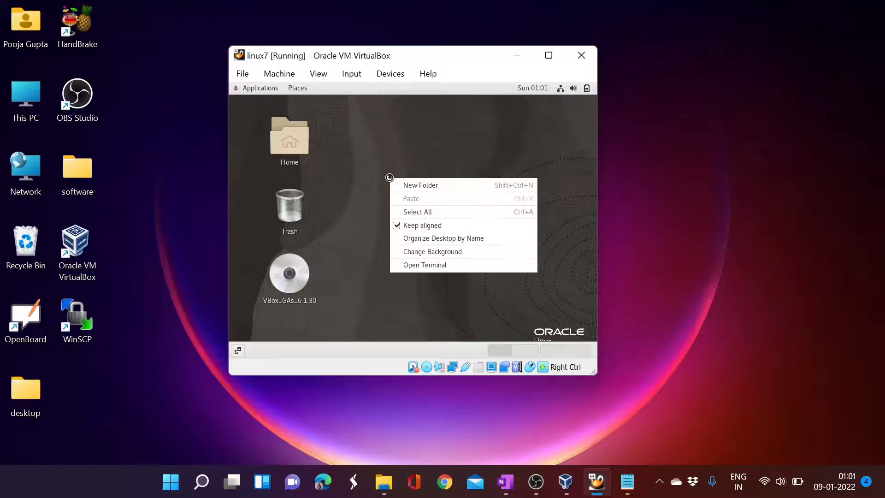
{"action": "left_click", "coordinate": [419, 264]}
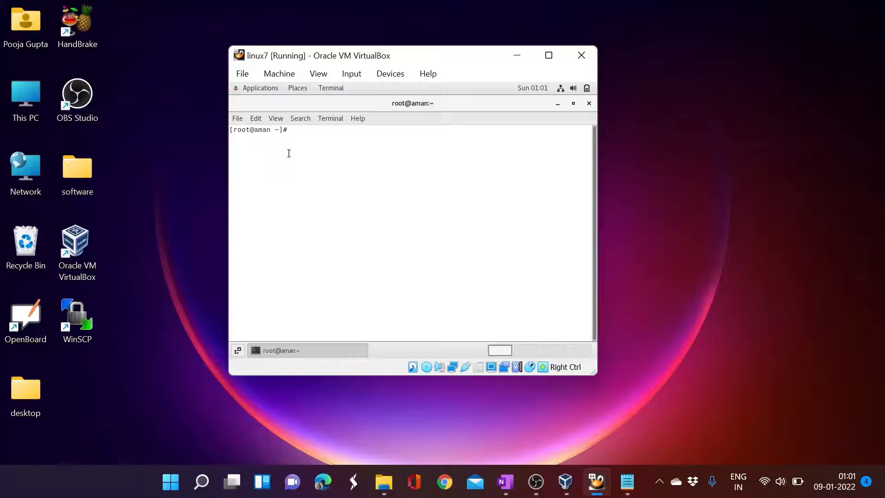
{"action": "type", "text": "yum -y"}
{"action": "type", "text": "install gcc"}
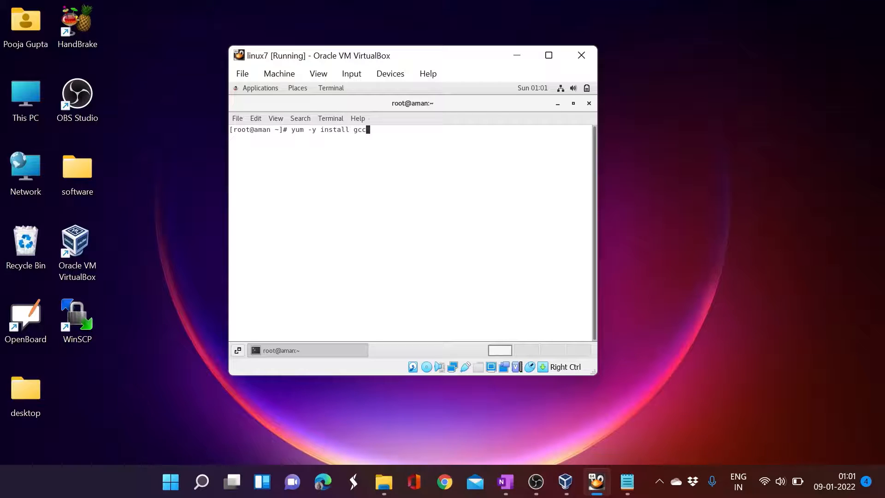
{"action": "type", "text": " make"}
{"action": "key", "text": "Return"}
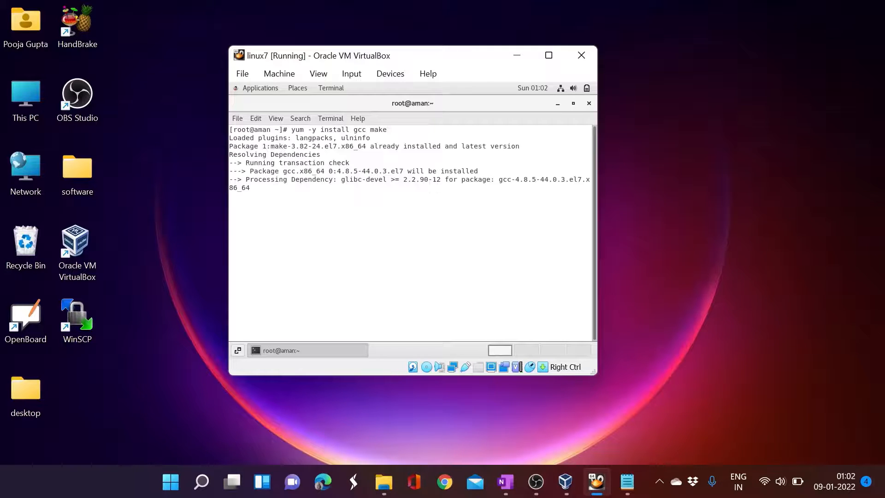
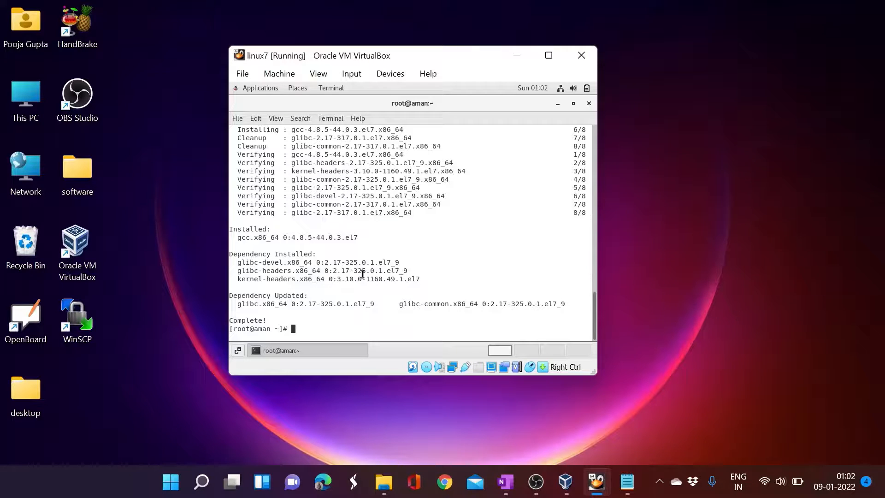
- Run 'rpm -qa|grep gcc' to confirm gcc-4.8.5 and libgcc are installed, then start the yum kernel command
{"action": "type", "text": "rpm -qa|grep gcc"}
{"action": "key", "text": "Return"}
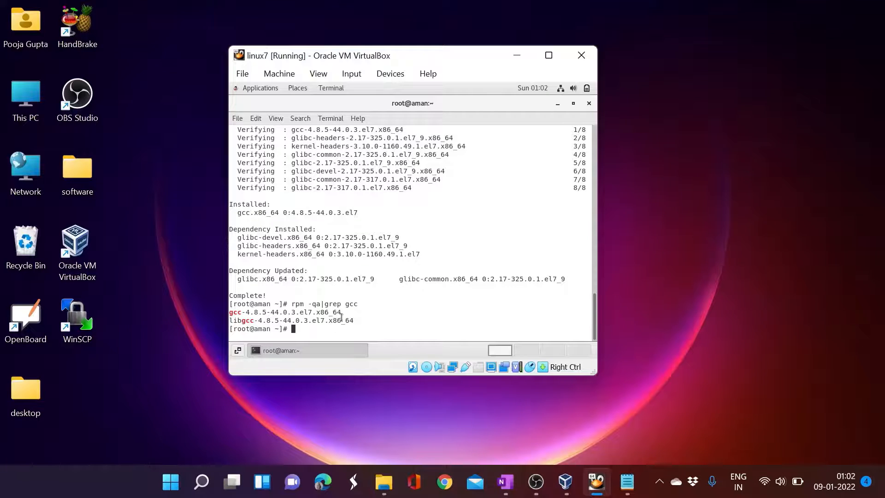
{"action": "left_click_drag", "start_coordinate": [229, 320], "coordinate": [278, 320]}
{"action": "triple_click", "coordinate": [235, 312]}
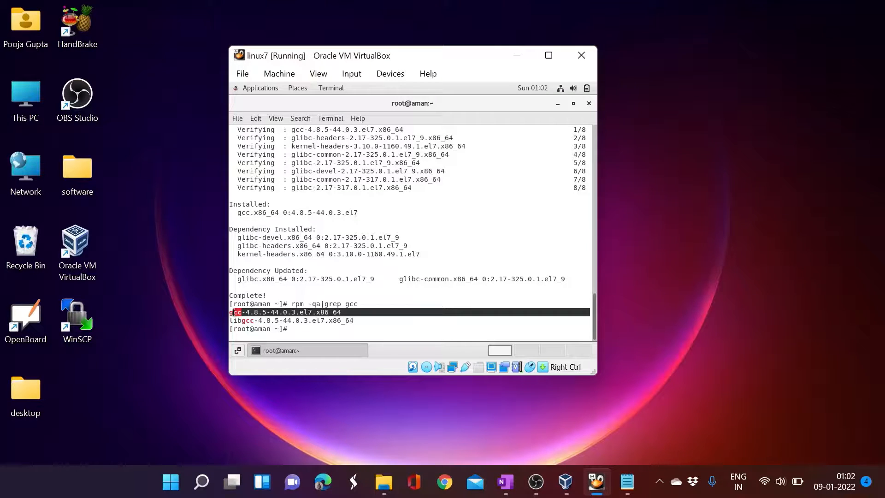
{"action": "left_click", "coordinate": [316, 329]}
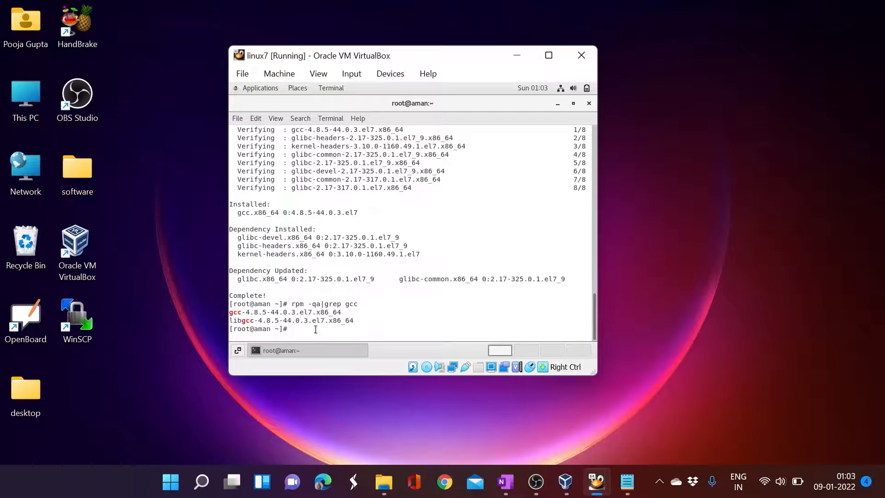
{"action": "type", "text": "yum -y install kernel-uek-devel"}
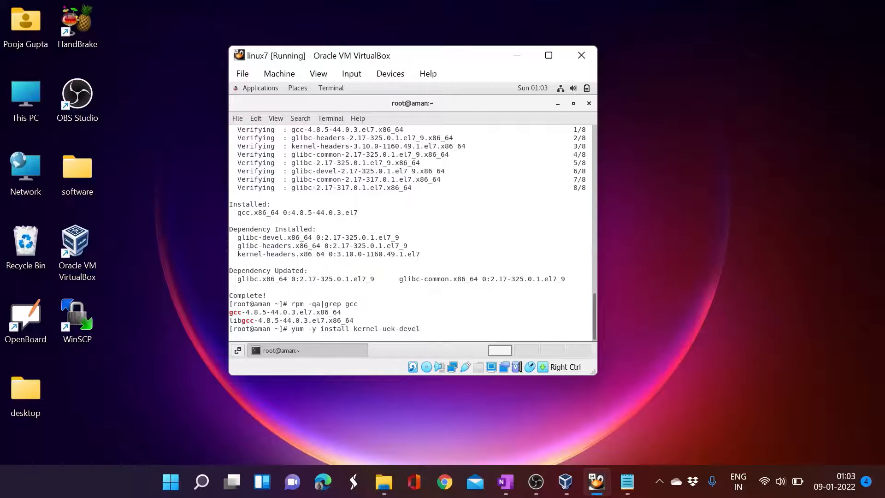
- Fix the typo and run 'yum -y install kernel-uek-devel-`uname -r`' in the guest terminal
{"action": "type", "text": "-`uname -r`"}
{"action": "key", "text": "Return"}
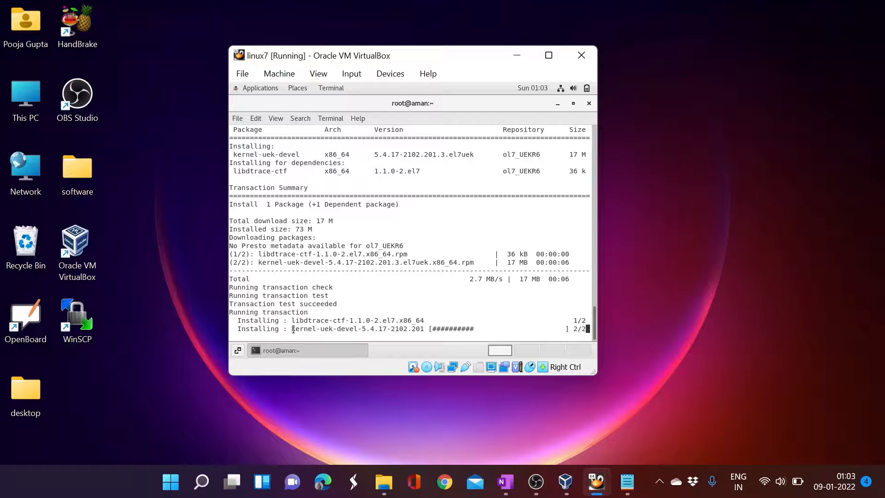
{"action": "left_click_drag", "start_coordinate": [292, 329], "coordinate": [424, 328]}
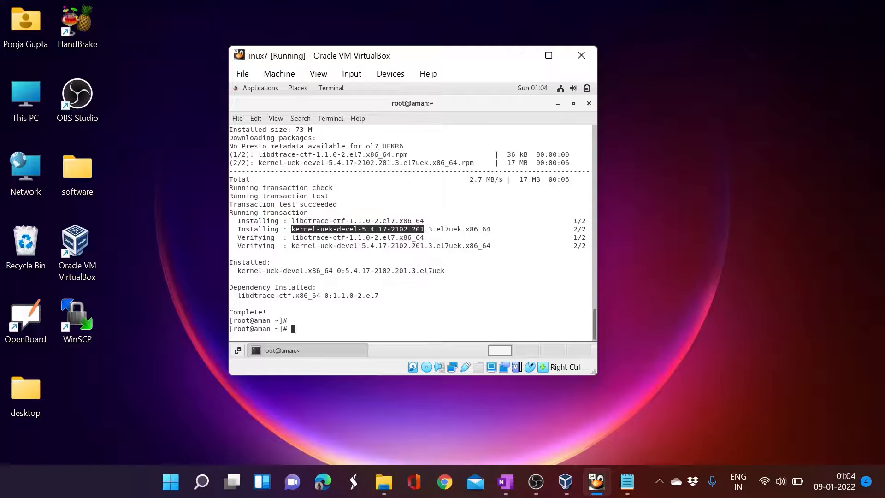
- Run 'rpm -qa|grep kernel' and check that kernel-uek-devel 5.4.17 is listed
{"action": "key", "text": "Return"}
{"action": "type", "text": "rpm -qa|grep kernel"}
{"action": "key", "text": "Return"}
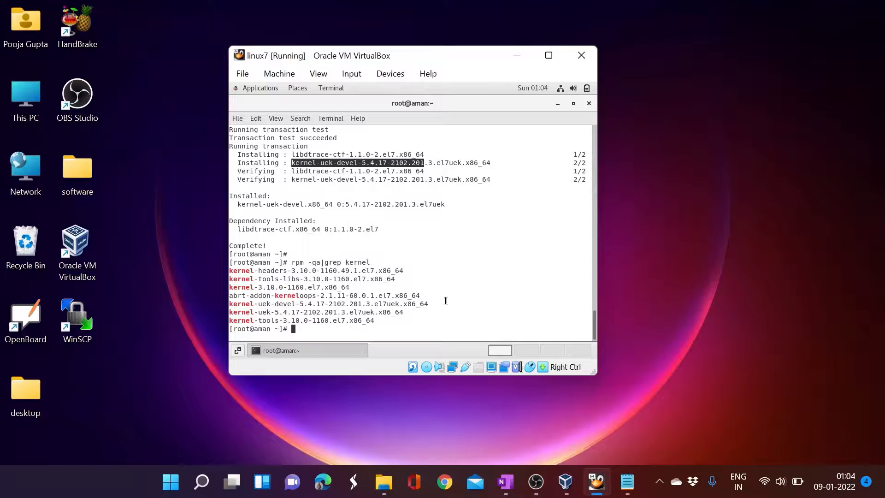
{"action": "left_click_drag", "start_coordinate": [229, 312], "coordinate": [360, 312]}
{"action": "triple_click", "coordinate": [357, 304]}
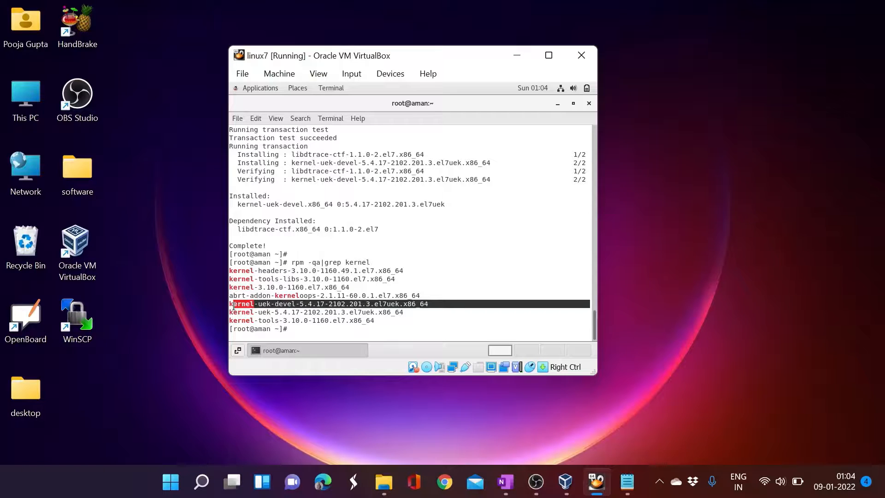
{"action": "left_click", "coordinate": [487, 245]}
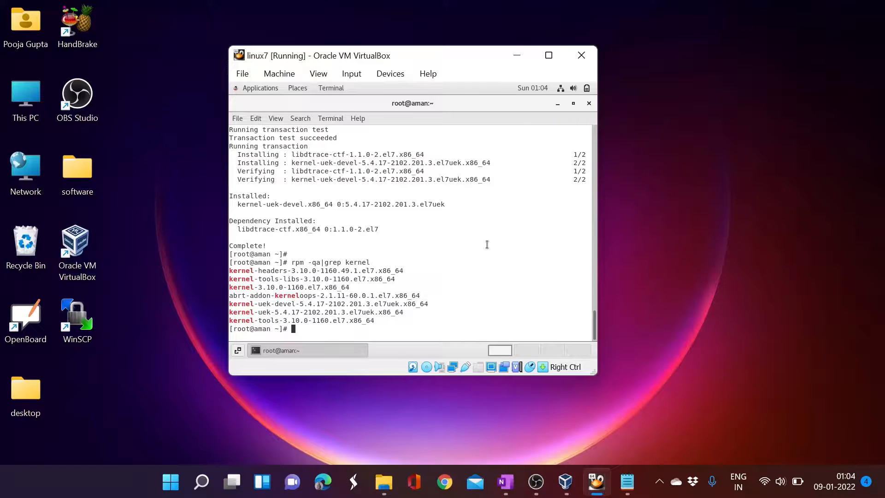
- Close the terminal, open the VBox_GAs disc, run its Guest Additions 6.1.30 installer, and close it when finished
{"action": "left_click", "coordinate": [589, 103]}
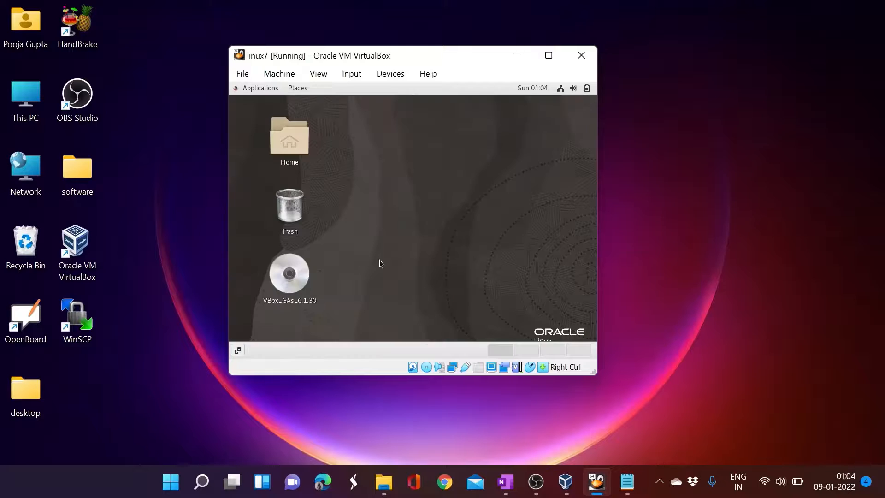
{"action": "right_click", "coordinate": [281, 278]}
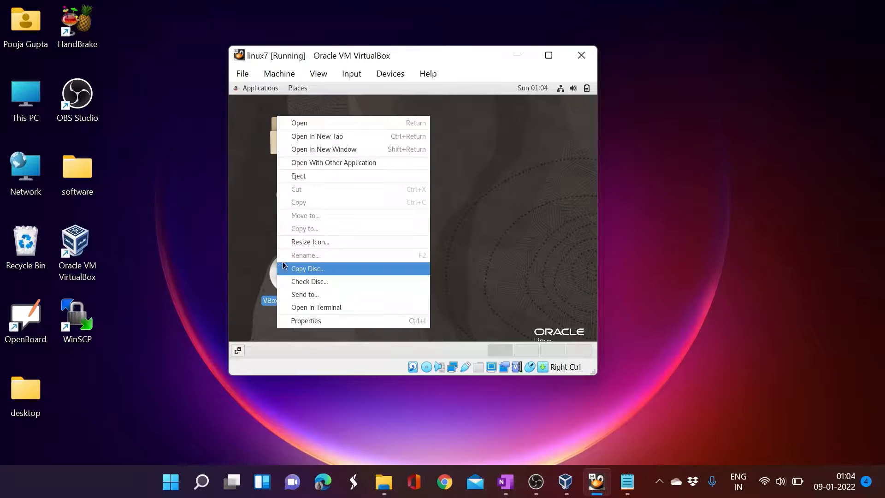
{"action": "left_click", "coordinate": [319, 125]}
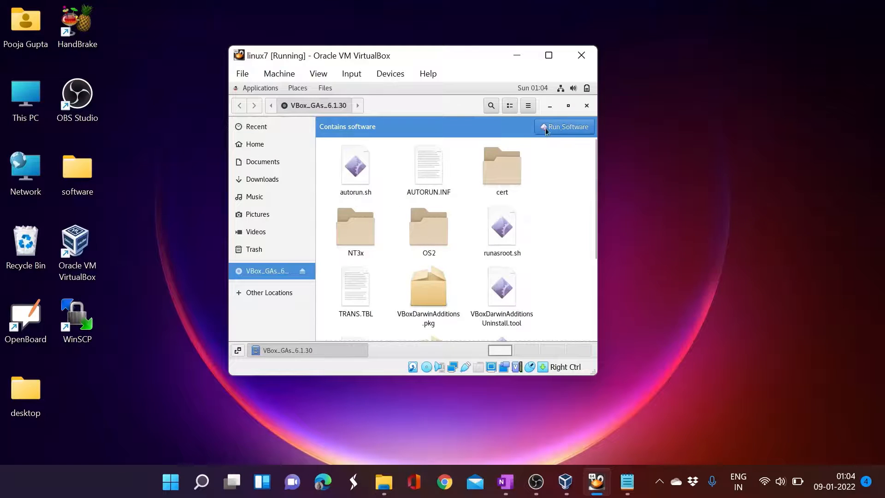
{"action": "left_click", "coordinate": [556, 129]}
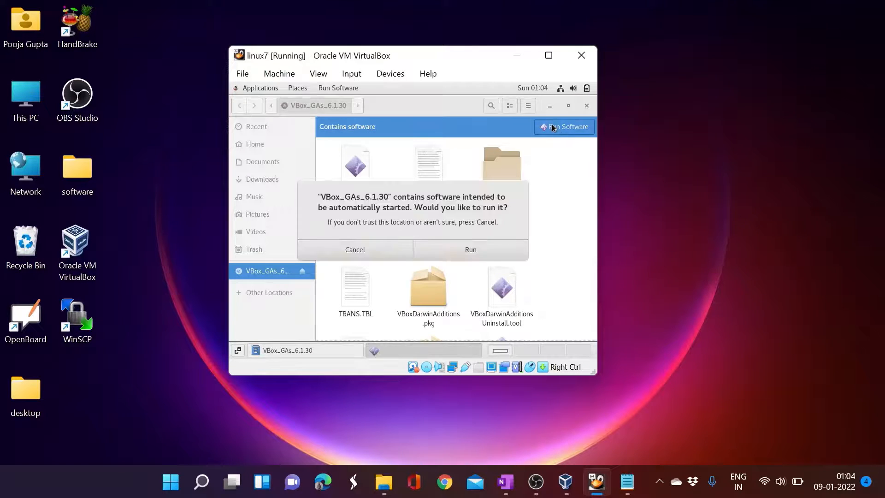
{"action": "left_click", "coordinate": [443, 253]}
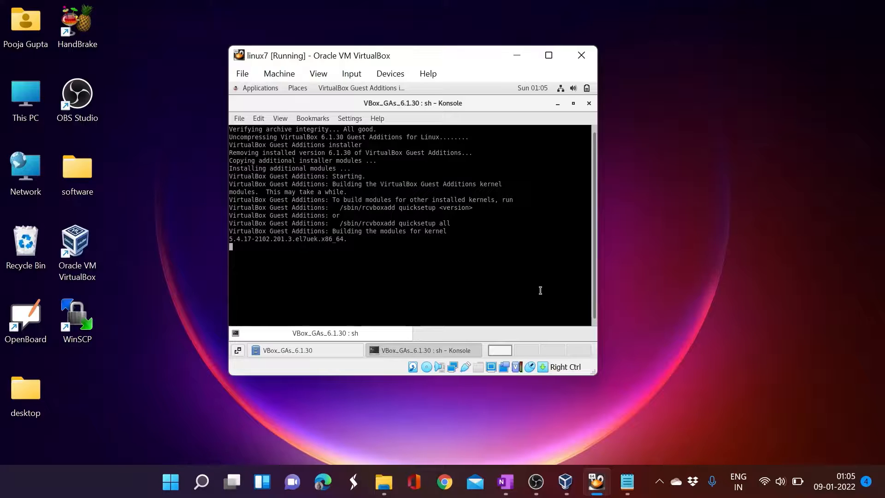
{"action": "left_click", "coordinate": [666, 266]}
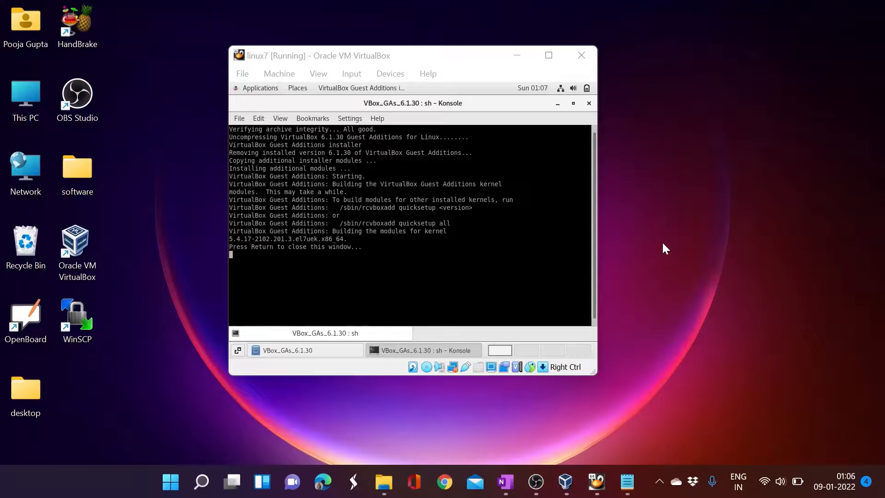
{"action": "left_click", "coordinate": [455, 256]}
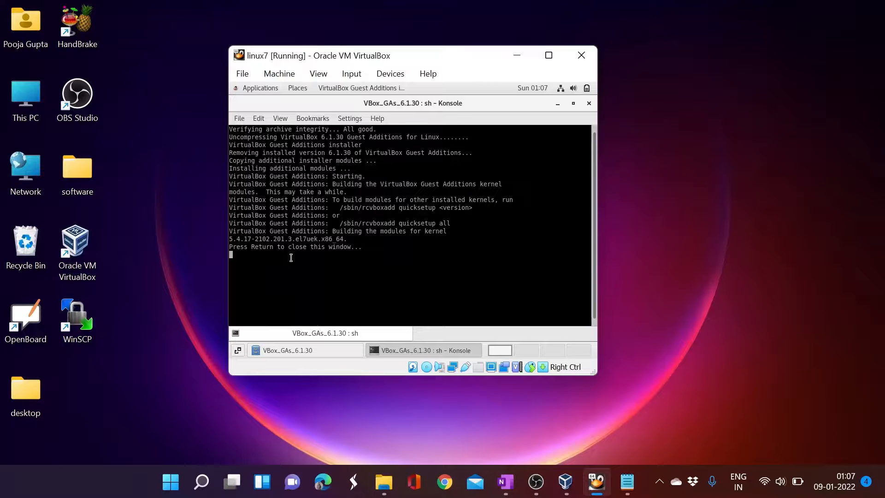
{"action": "key", "text": "Return"}
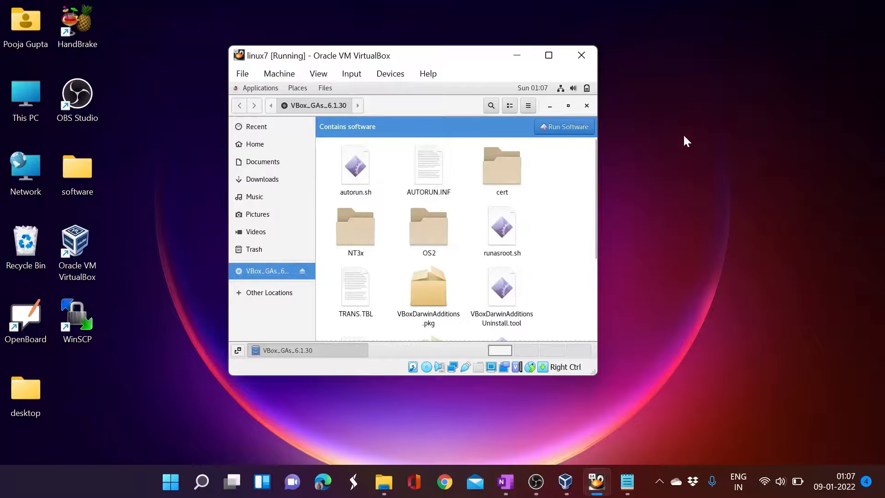
- Close the disc's file browser and toggle the VM window between full screen and a restored window
{"action": "left_click", "coordinate": [587, 106]}
{"action": "left_click", "coordinate": [548, 55]}
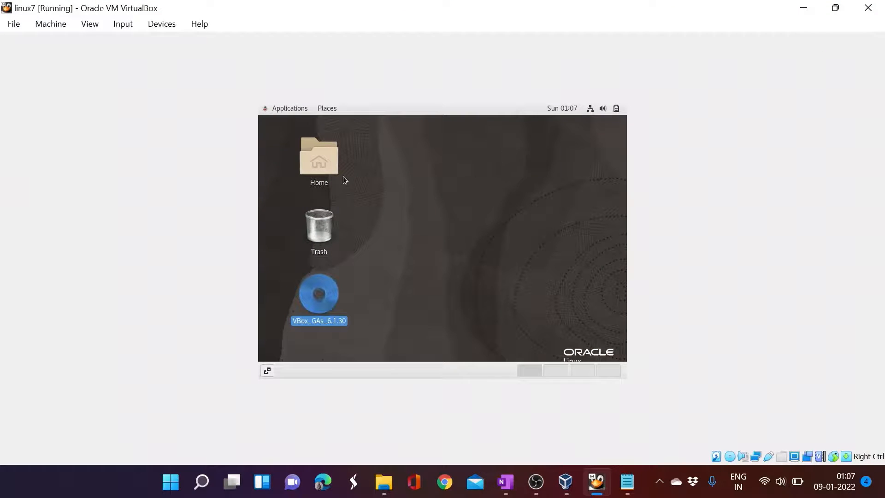
{"action": "left_click", "coordinate": [835, 8]}
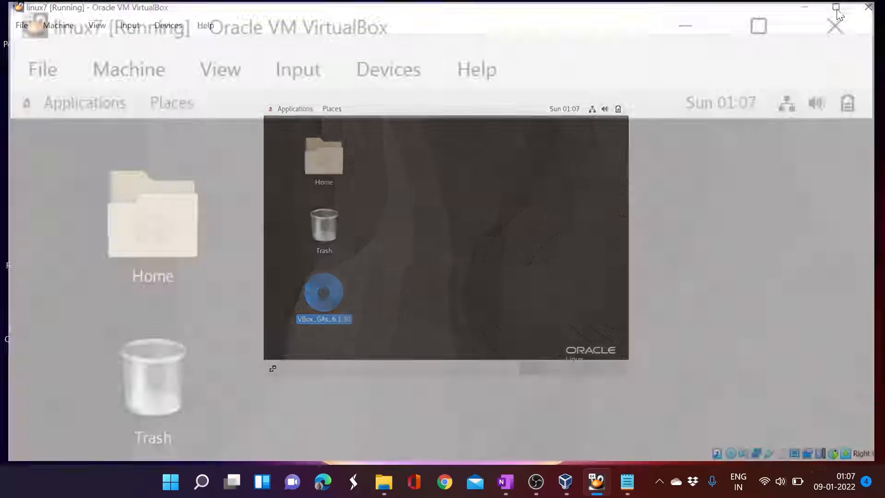
{"action": "left_click", "coordinate": [548, 55]}
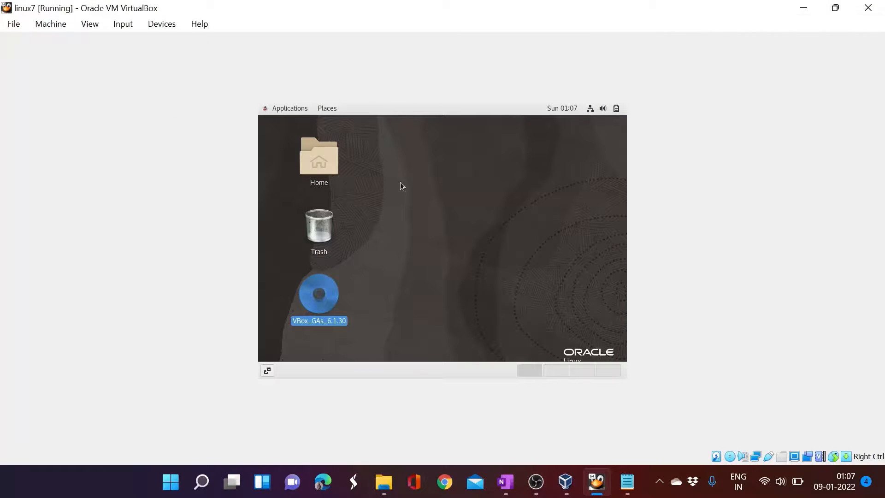
{"action": "right_click", "coordinate": [393, 192]}
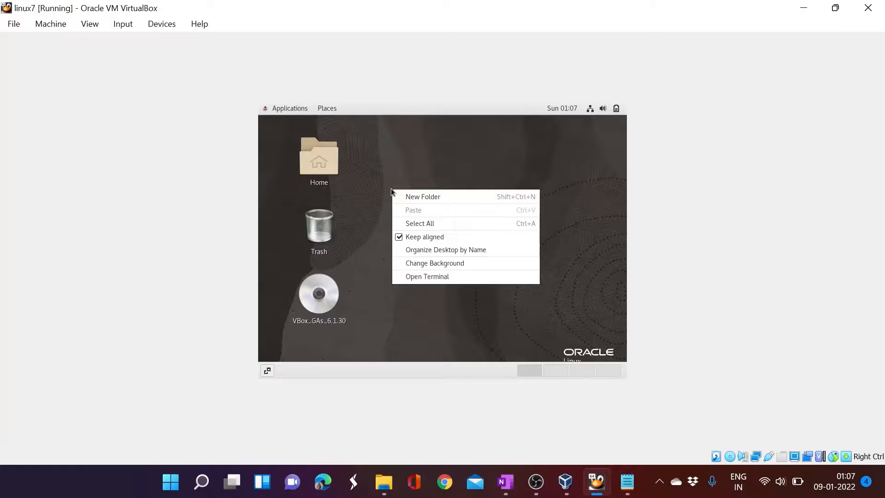
{"action": "left_click", "coordinate": [452, 153]}
{"action": "left_click", "coordinate": [835, 8]}
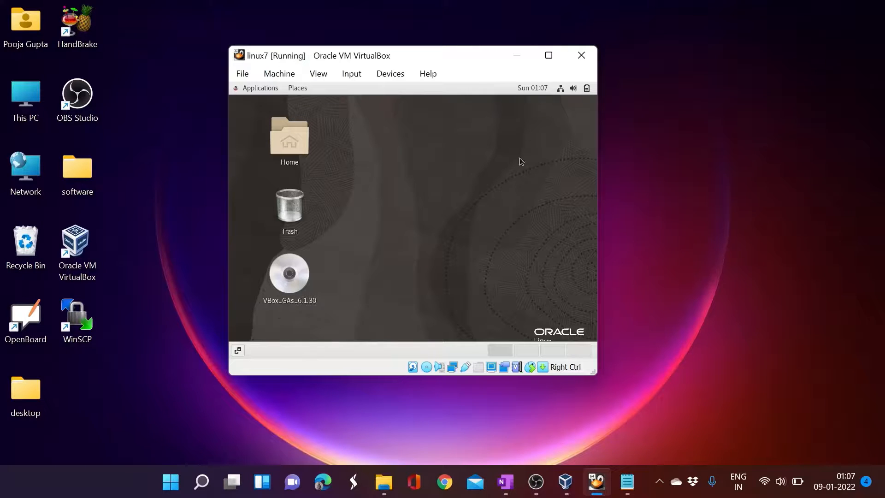
{"action": "left_click", "coordinate": [516, 55]}
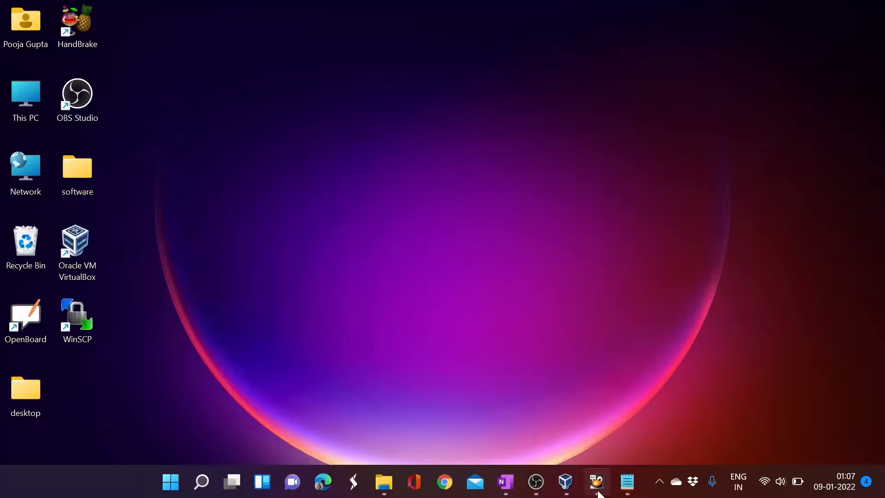
{"action": "left_click", "coordinate": [597, 481]}
- Eject the VBox_GAs_6.1.30 disc from the guest desktop
{"action": "left_click", "coordinate": [294, 271]}
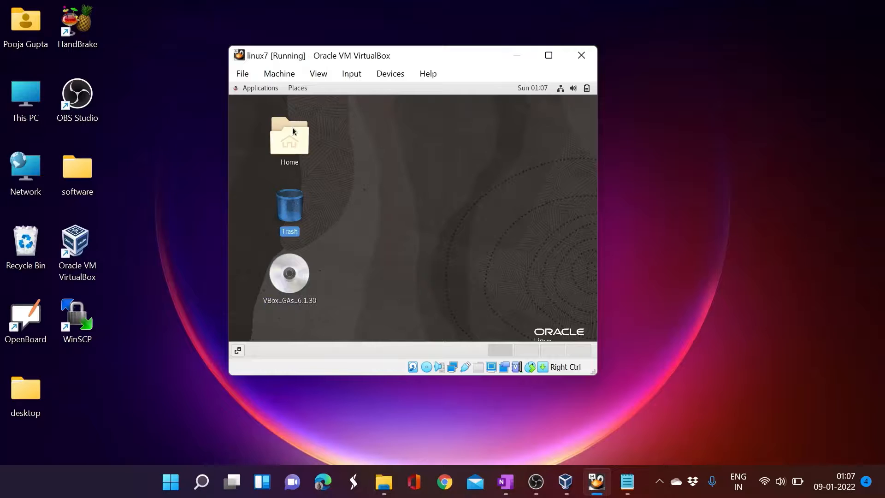
{"action": "left_click", "coordinate": [287, 143]}
{"action": "left_click", "coordinate": [291, 277]}
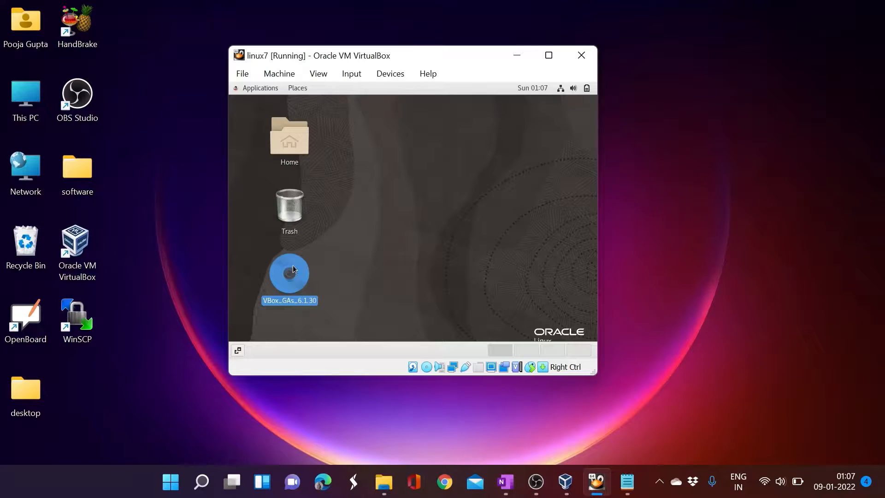
{"action": "right_click", "coordinate": [293, 267]}
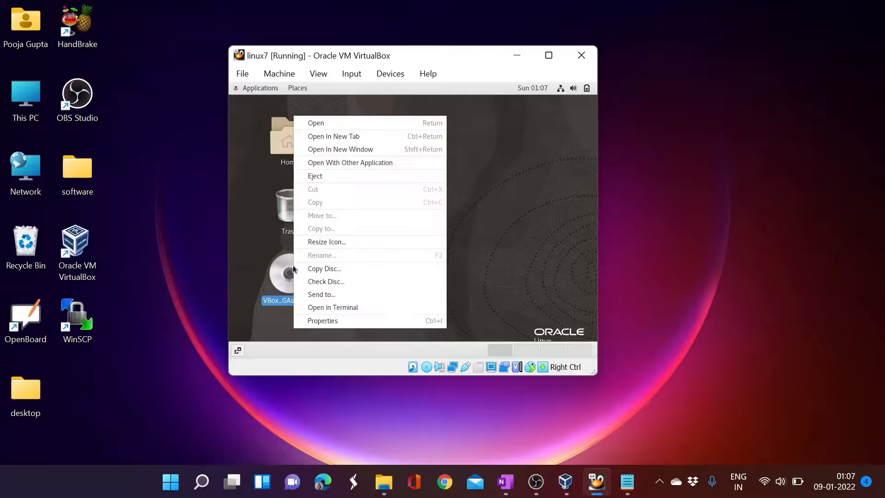
{"action": "left_click", "coordinate": [312, 177]}
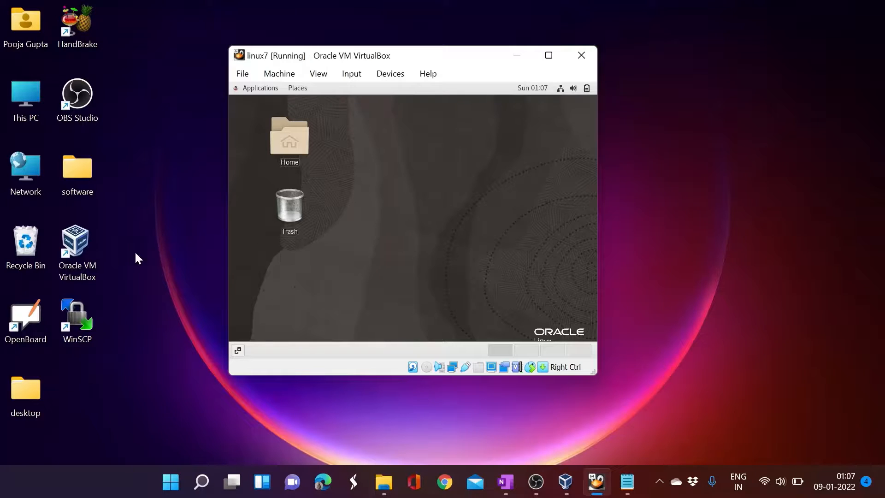
- Create a new text document named test.txt on the Windows desktop
{"action": "left_click_drag", "start_coordinate": [341, 55], "coordinate": [382, 59]}
{"action": "left_click", "coordinate": [108, 214]}
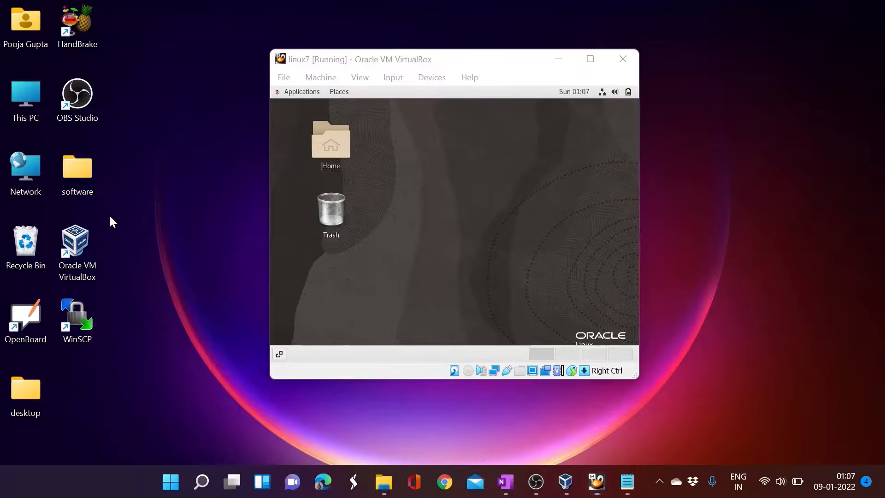
{"action": "right_click", "coordinate": [111, 217]}
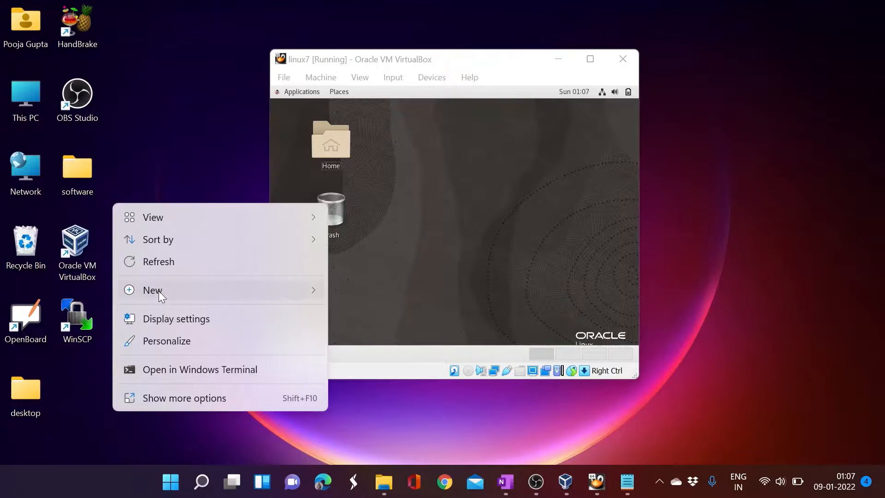
{"action": "mouse_move", "coordinate": [229, 294]}
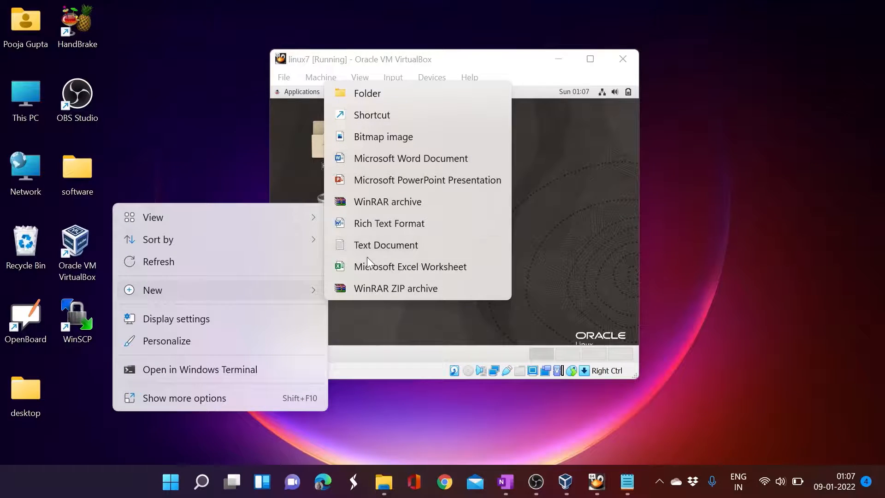
{"action": "left_click", "coordinate": [361, 242]}
{"action": "type", "text": "test.txt"}
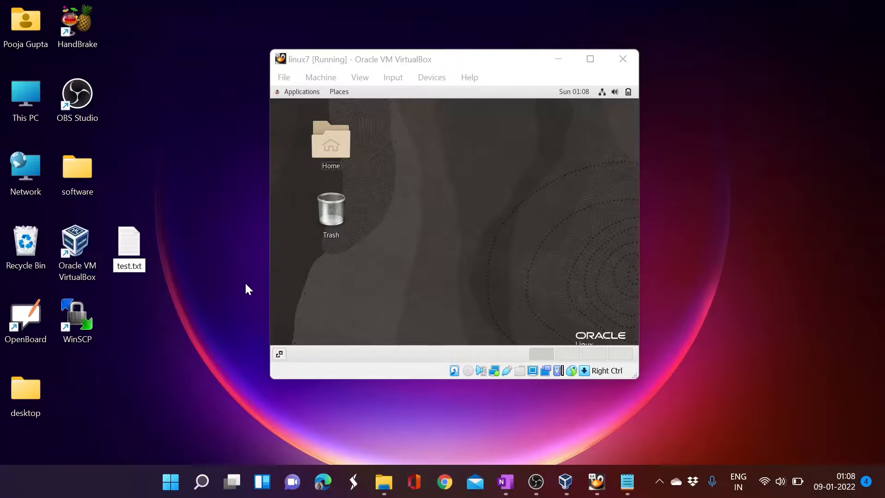
{"action": "key", "text": "Return"}
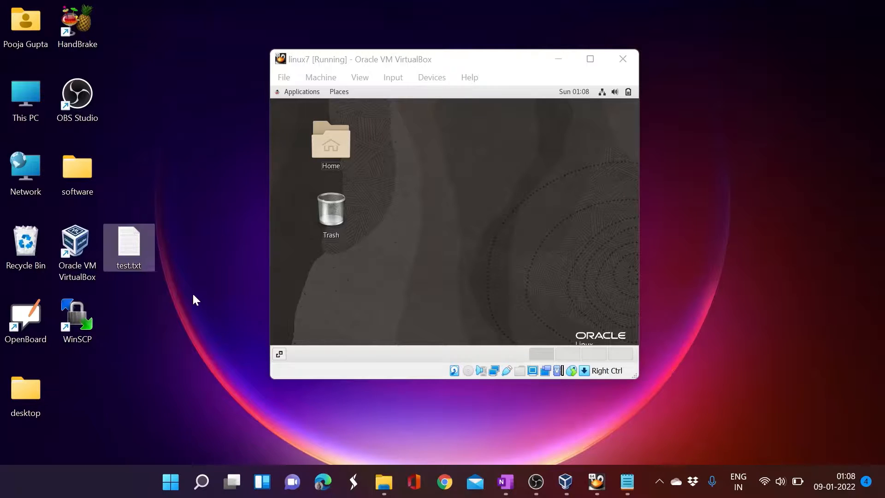
{"action": "left_click_drag", "start_coordinate": [129, 245], "coordinate": [98, 390]}
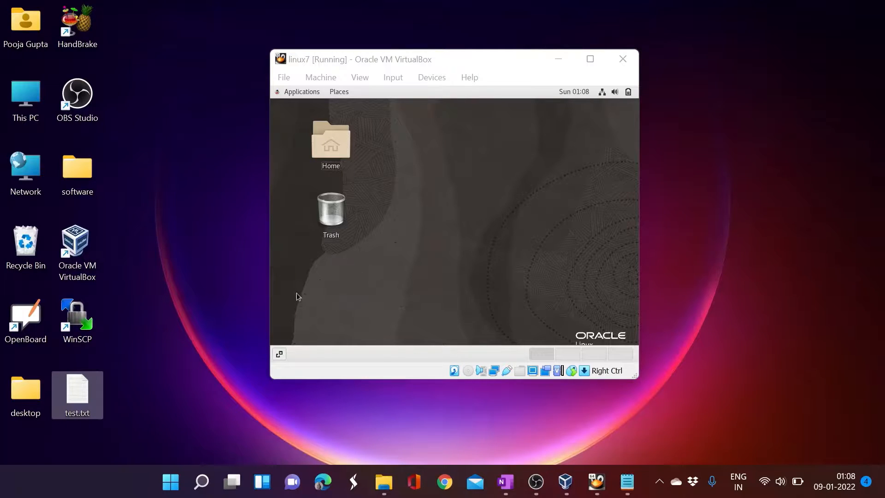
- Check the Devices > Drag and Drop setting, then try dragging test.txt into the guest, which refuses it
{"action": "left_click", "coordinate": [408, 73]}
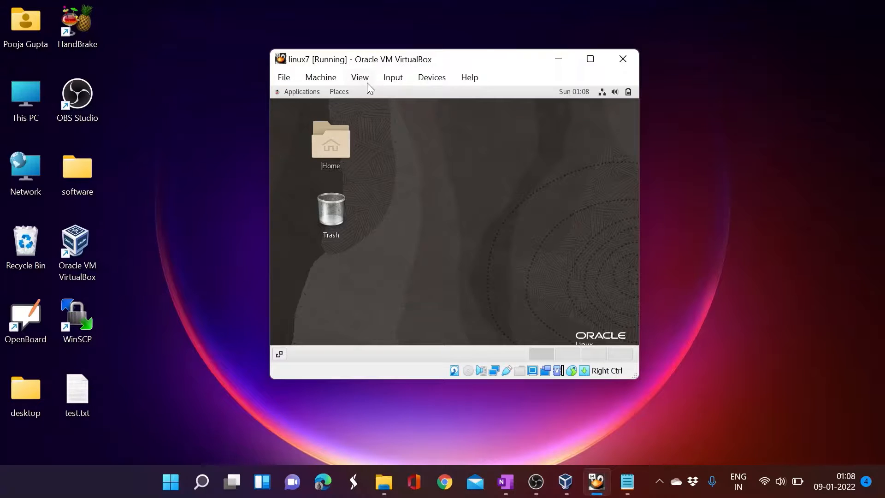
{"action": "left_click", "coordinate": [421, 79]}
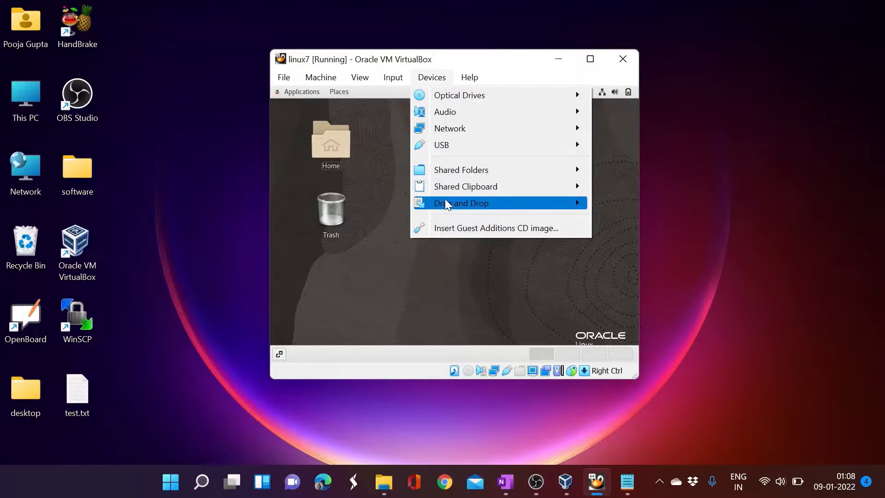
{"action": "mouse_move", "coordinate": [446, 204]}
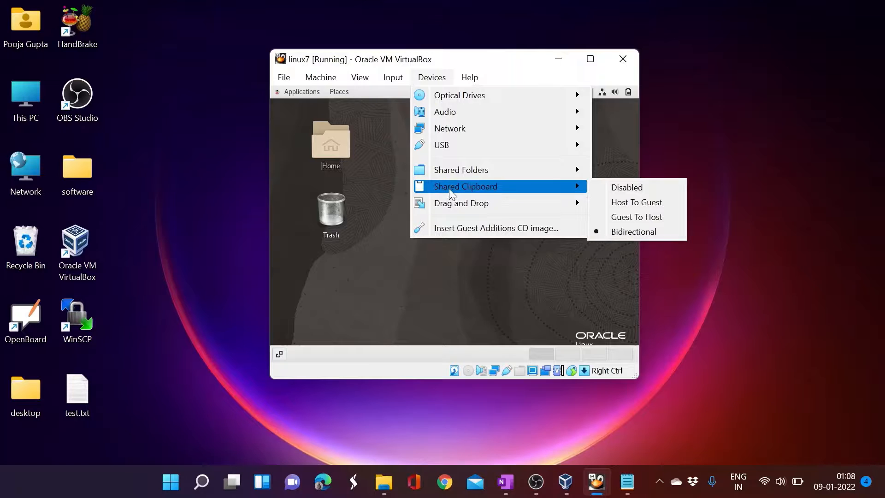
{"action": "left_click", "coordinate": [386, 274]}
{"action": "left_click_drag", "start_coordinate": [79, 408], "coordinate": [392, 264]}
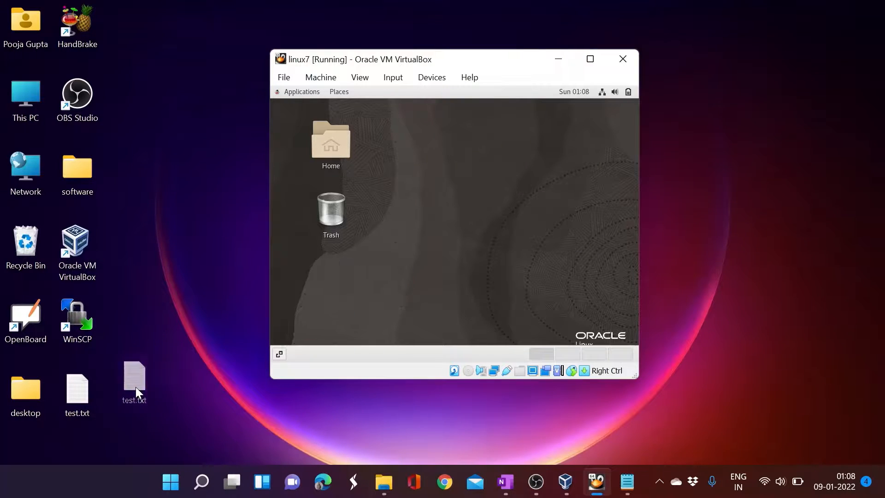
{"action": "left_click_drag", "start_coordinate": [136, 386], "coordinate": [95, 402]}
{"action": "left_click", "coordinate": [468, 141]}
- Open a guest terminal and reboot the VM with 'init 6'
{"action": "right_click", "coordinate": [408, 185]}
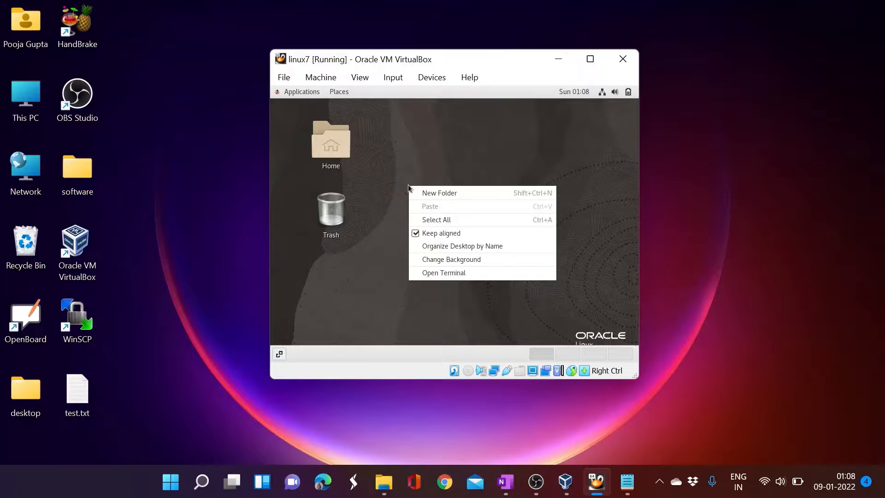
{"action": "left_click", "coordinate": [450, 275]}
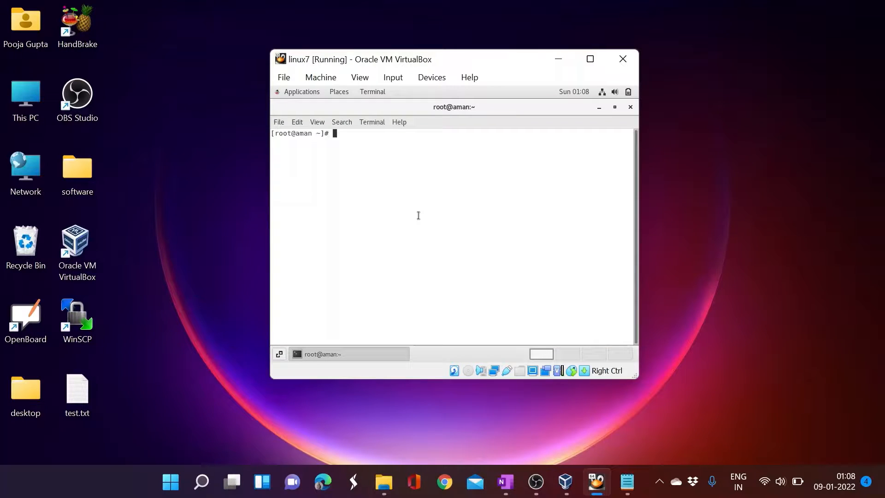
{"action": "type", "text": "init 6"}
{"action": "key", "text": "Return"}
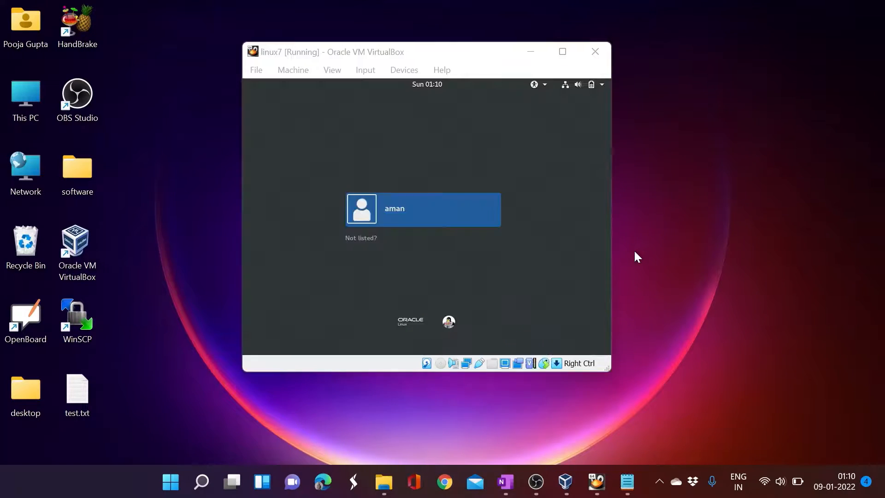
- Log in via 'Not listed?' with the username and password, then maximize the VM window
{"action": "left_click", "coordinate": [493, 266]}
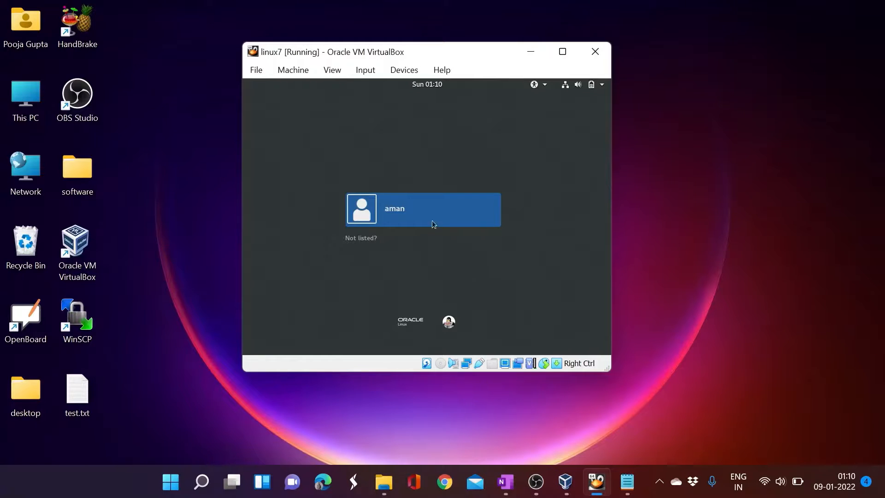
{"action": "left_click", "coordinate": [351, 241]}
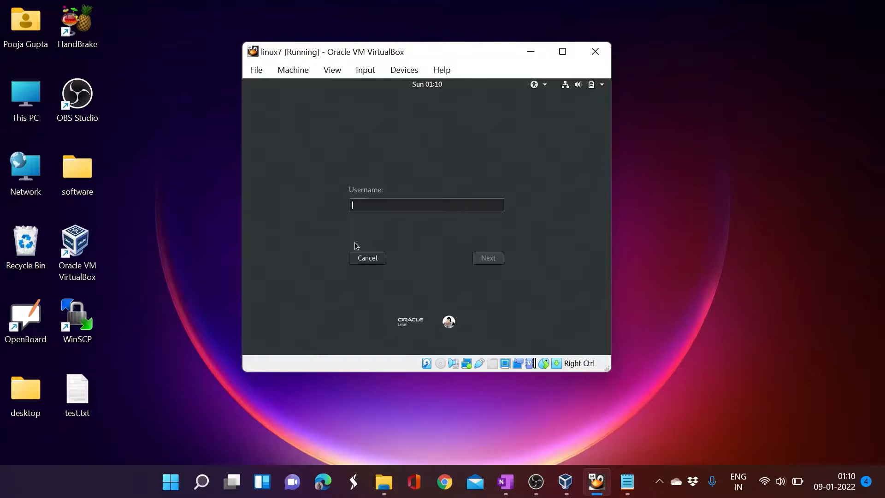
{"action": "type", "text": "root"}
{"action": "left_click", "coordinate": [491, 259]}
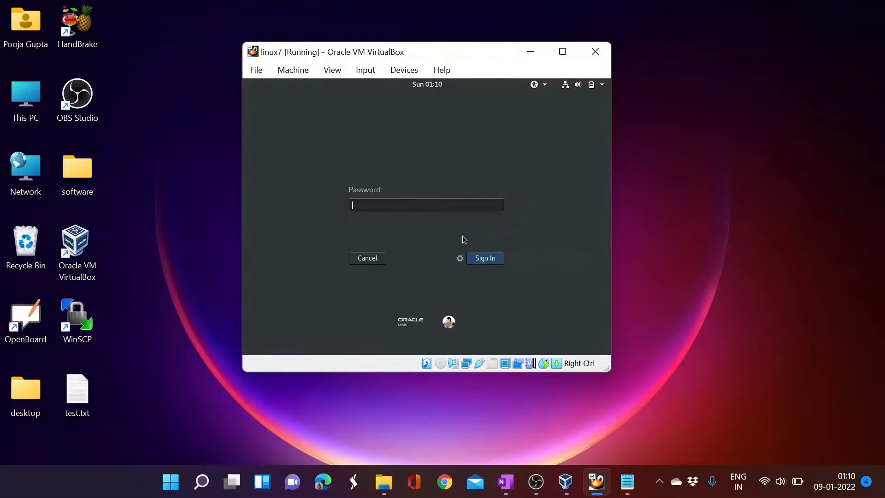
{"action": "type", "text": "•••••••"}
{"action": "left_click", "coordinate": [489, 260]}
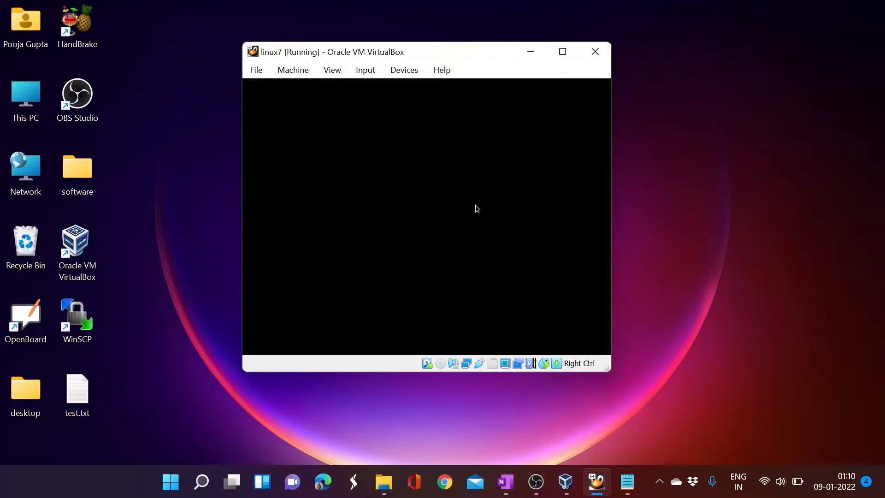
{"action": "left_click", "coordinate": [563, 54]}
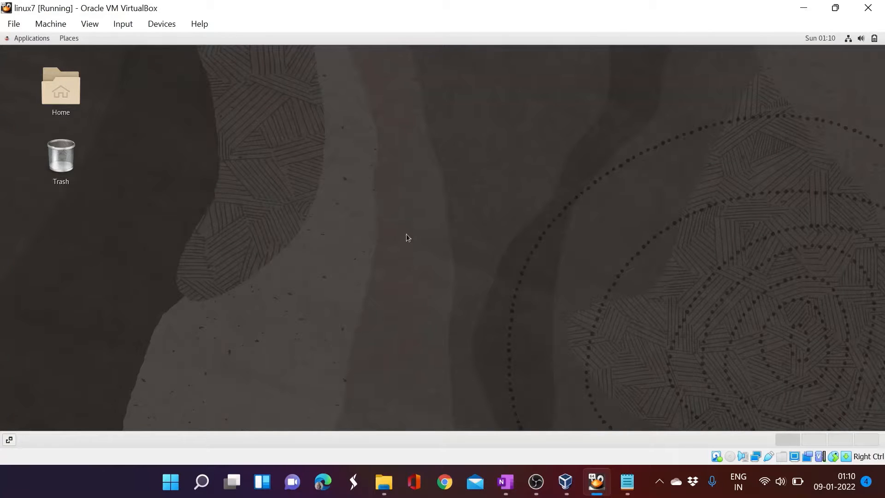
- Restore the VM to a window, drag its corner to enlarge it, and reposition it
{"action": "left_click", "coordinate": [159, 24]}
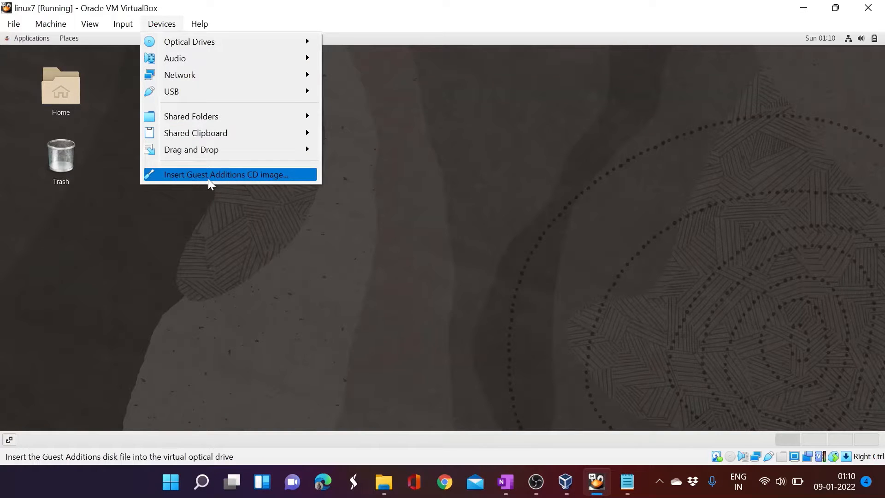
{"action": "left_click", "coordinate": [397, 253]}
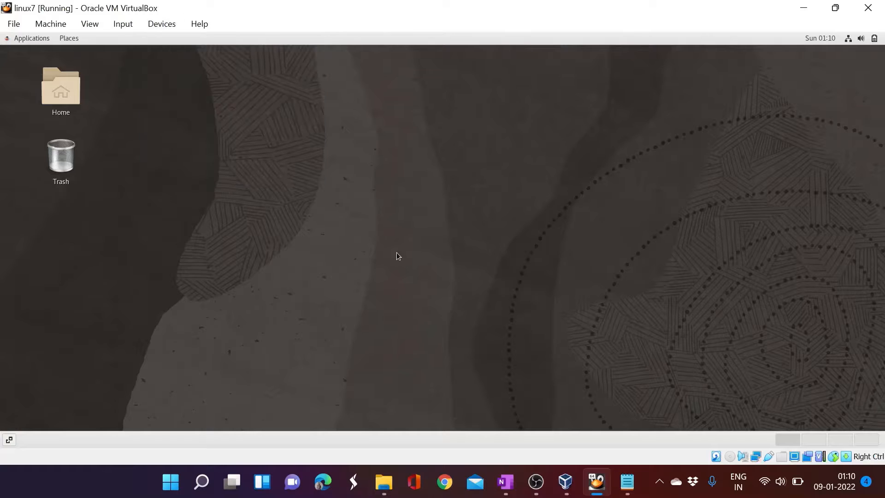
{"action": "left_click", "coordinate": [835, 8]}
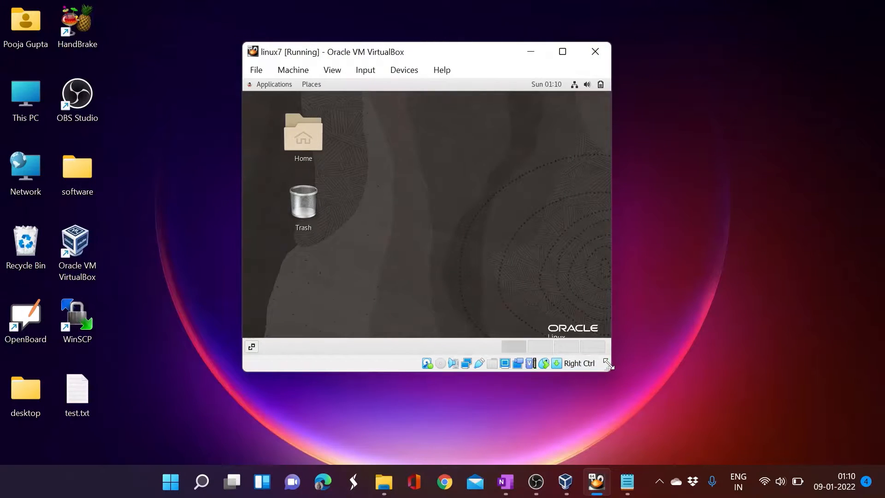
{"action": "left_click_drag", "start_coordinate": [613, 371], "coordinate": [747, 400]}
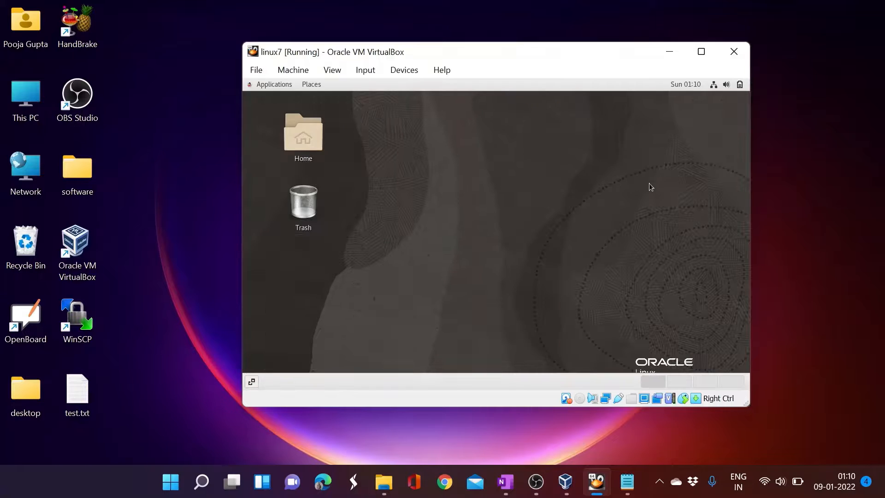
{"action": "left_click_drag", "start_coordinate": [506, 48], "coordinate": [444, 41]}
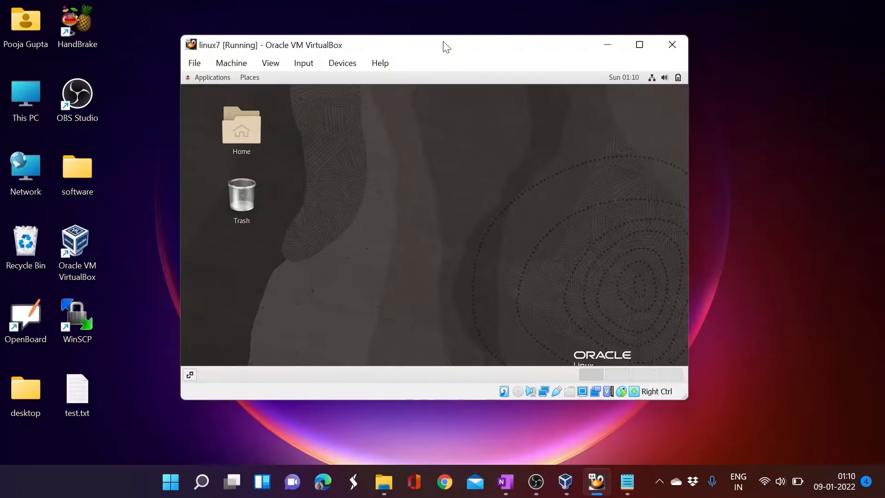
{"action": "mouse_move", "coordinate": [639, 50]}
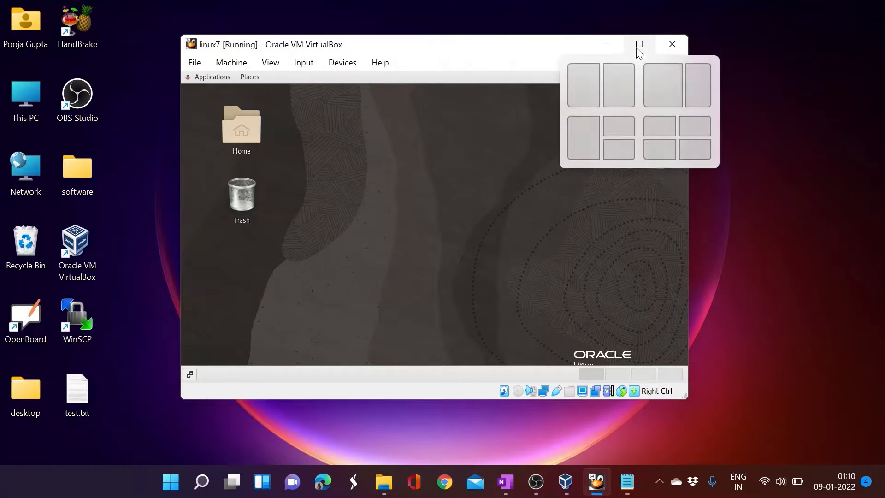
{"action": "left_click", "coordinate": [759, 143]}
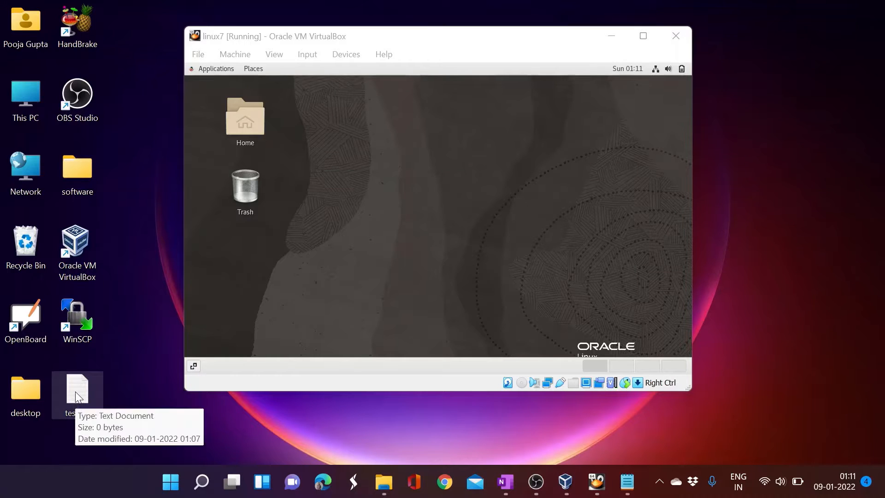
- Drag test.txt from the Windows desktop onto the guest desktop, then deselect it
{"action": "left_click_drag", "start_coordinate": [288, 36], "coordinate": [317, 40]}
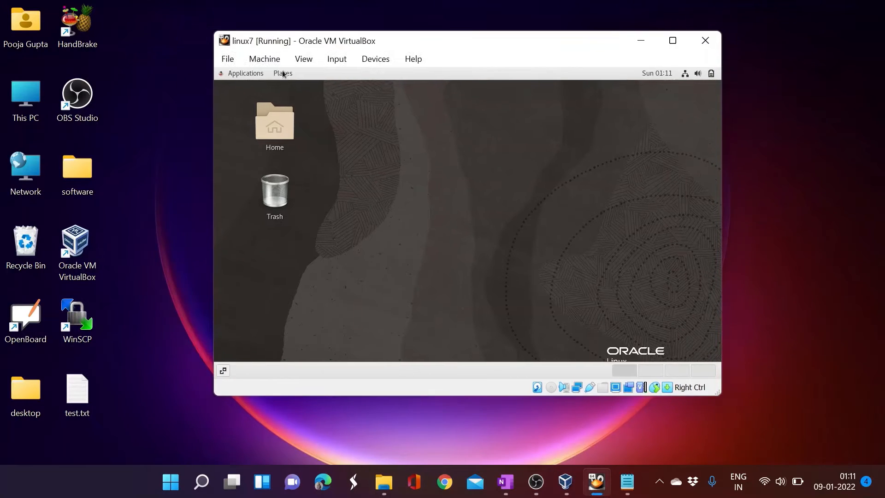
{"action": "left_click", "coordinate": [76, 391]}
{"action": "left_click_drag", "start_coordinate": [163, 340], "coordinate": [278, 265]}
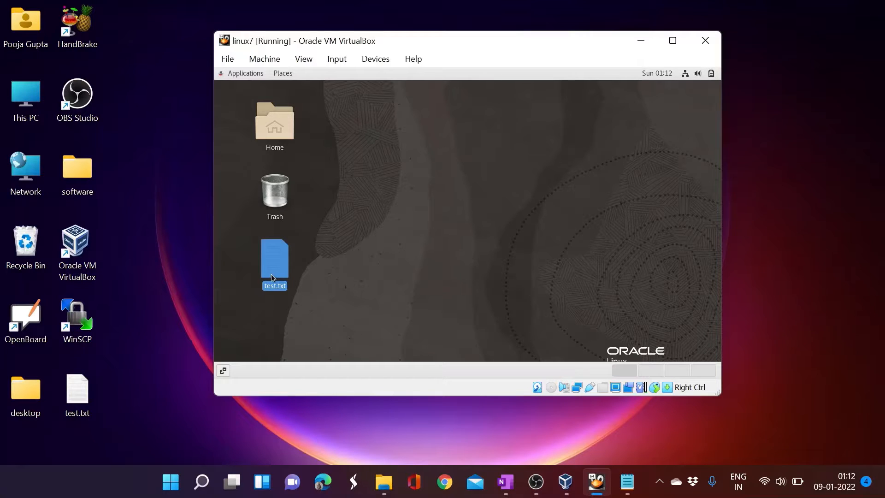
{"action": "left_click", "coordinate": [320, 254]}
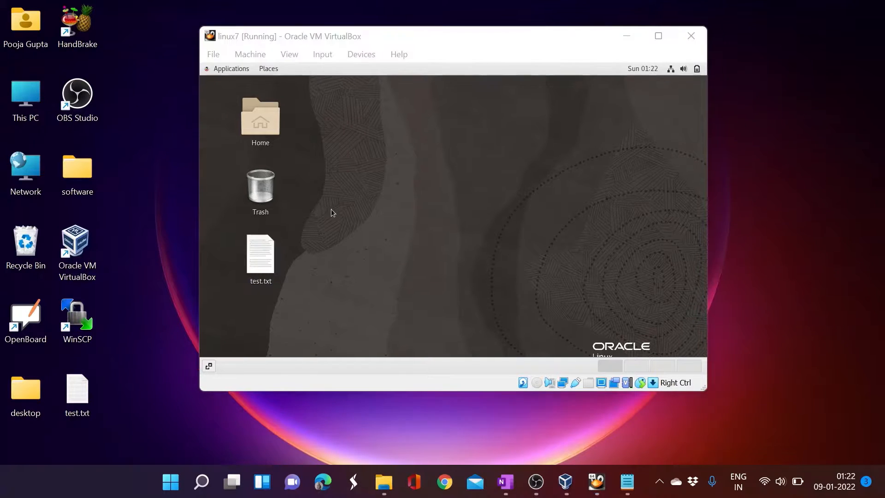
- Open a root terminal in the guest and run ifconfig
{"action": "right_click", "coordinate": [349, 168]}
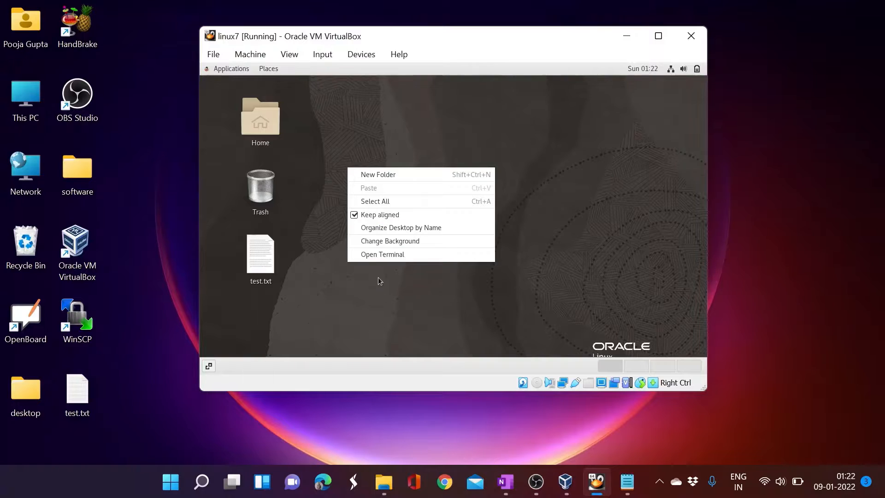
{"action": "left_click", "coordinate": [371, 257]}
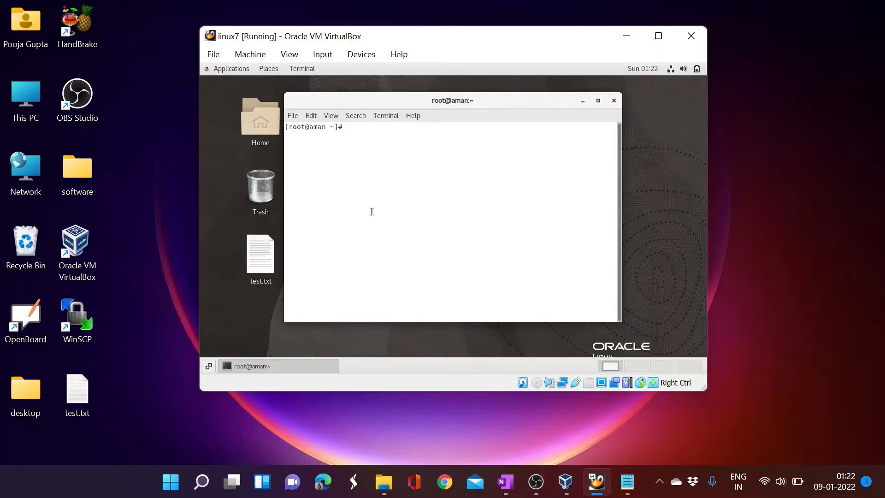
{"action": "type", "text": "ifconfig"}
{"action": "key", "text": "Return"}
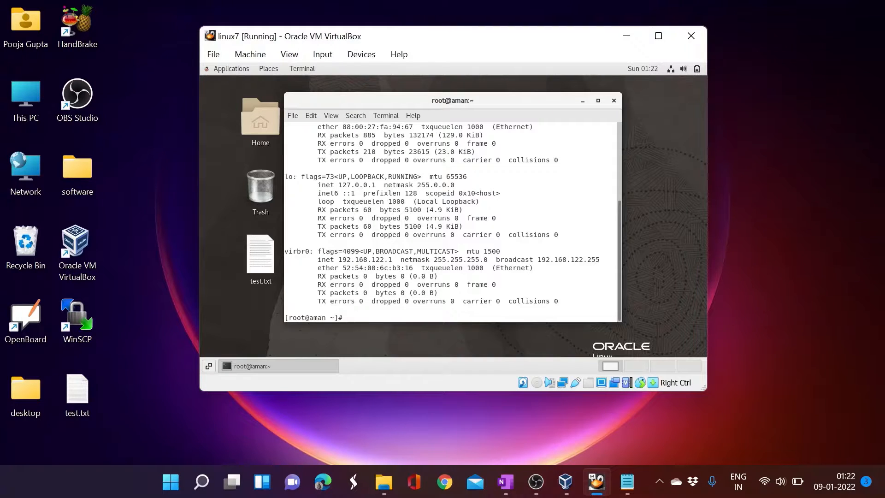
- Select and copy the enp0s3 block (192.168.56.21) of the ifconfig output
{"action": "scroll", "coordinate": [364, 185], "scroll_direction": "up", "scroll_amount": 5}
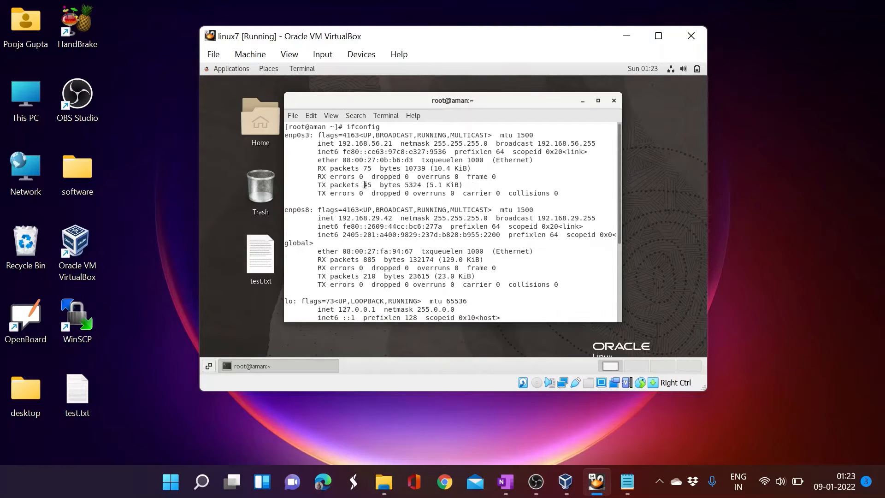
{"action": "left_click_drag", "start_coordinate": [567, 202], "coordinate": [244, 124]}
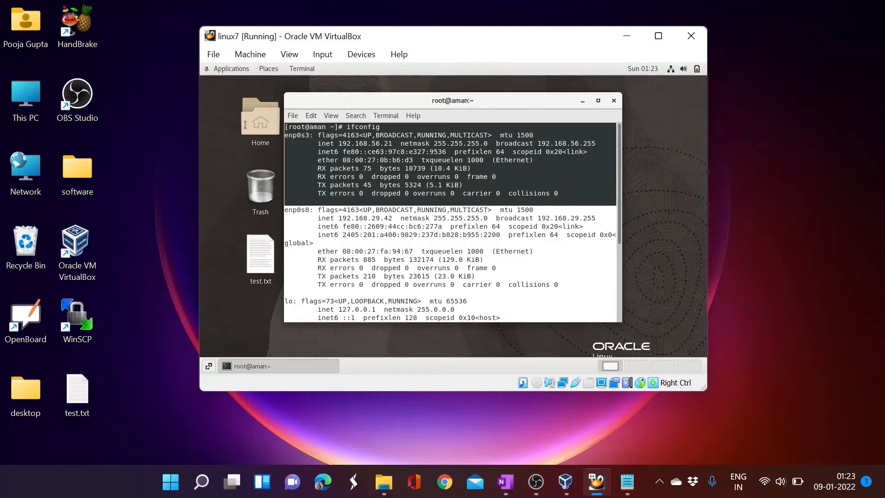
{"action": "right_click", "coordinate": [323, 139]}
{"action": "left_click", "coordinate": [346, 151]}
{"action": "left_click", "coordinate": [628, 481]}
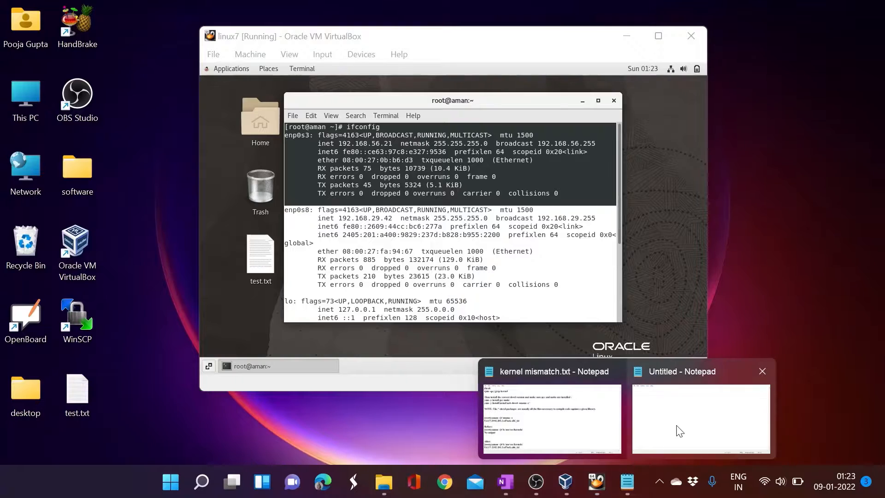
- Paste the guest's enp0s3 ifconfig output into the Untitled Notepad note and start a new line
{"action": "left_click", "coordinate": [680, 431]}
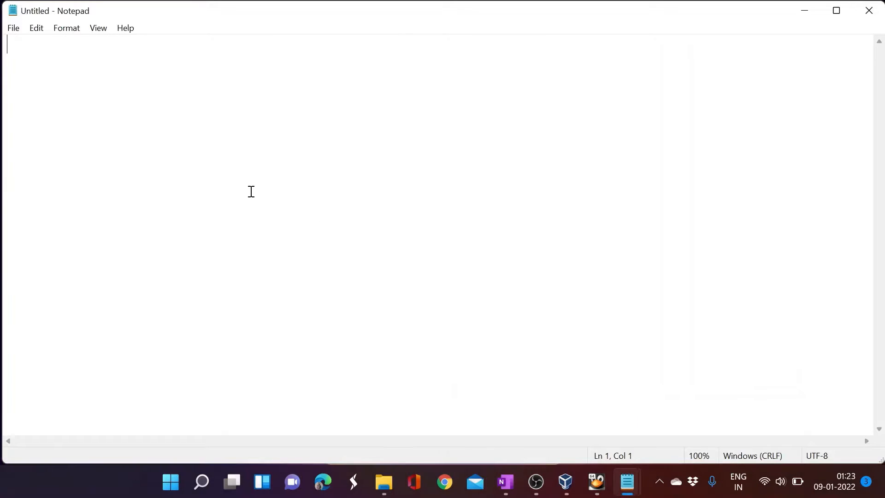
{"action": "key", "text": "ctrl+v"}
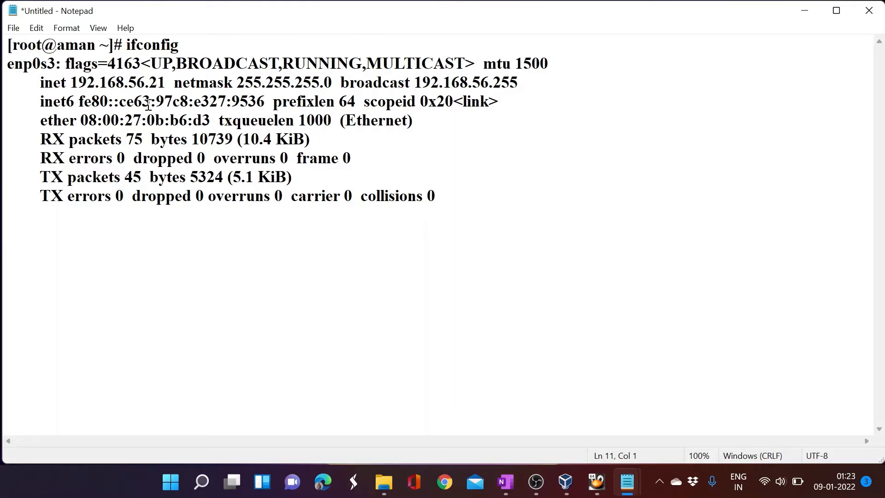
{"action": "left_click", "coordinate": [444, 198]}
{"action": "key", "text": "Return"}
{"action": "key", "text": "Return"}
- Type 'df -h' on the line below the output and select it
{"action": "type", "text": "my na"}
{"action": "key", "text": "BackSpace"}
{"action": "key", "text": "BackSpace"}
{"action": "key", "text": "BackSpace"}
{"action": "key", "text": "BackSpace"}
{"action": "key", "text": "BackSpace"}
{"action": "type", "text": "df -h"}
{"action": "left_click_drag", "start_coordinate": [41, 235], "coordinate": [4, 233]}
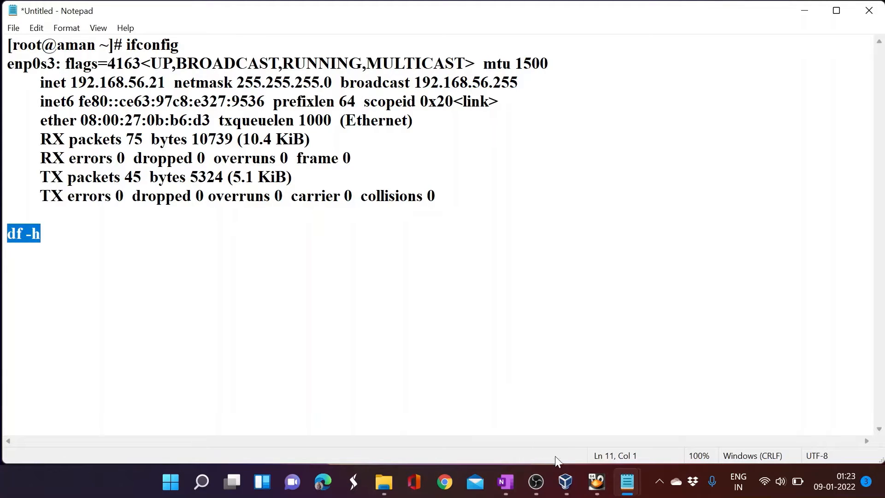
{"action": "left_click", "coordinate": [597, 482]}
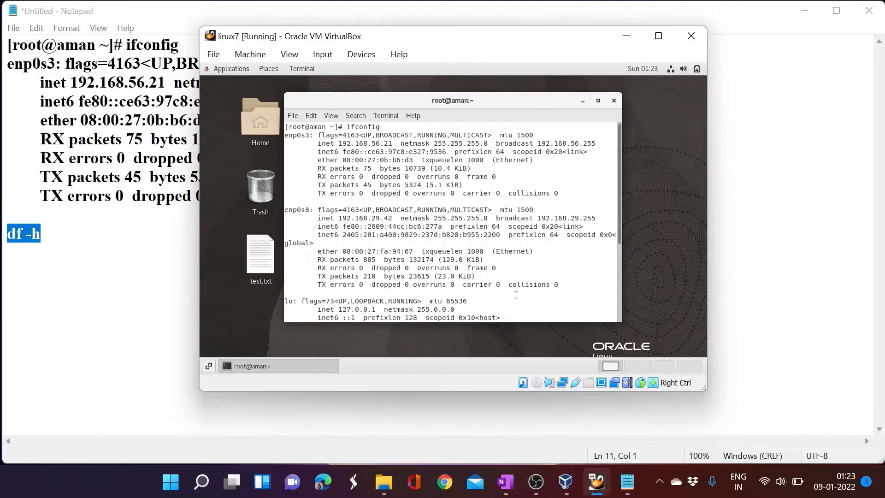
- Paste and run df -h in the linux7 guest terminal, then close the Untitled note without saving
{"action": "key", "text": "Return"}
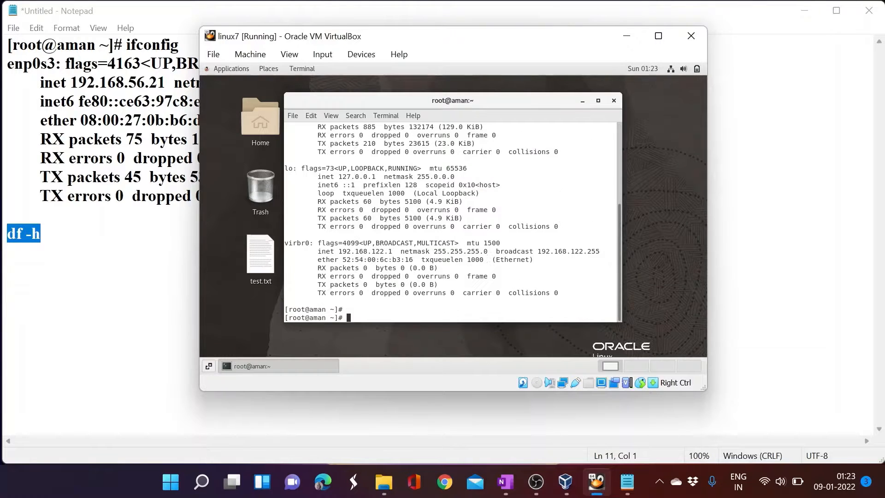
{"action": "right_click", "coordinate": [479, 261]}
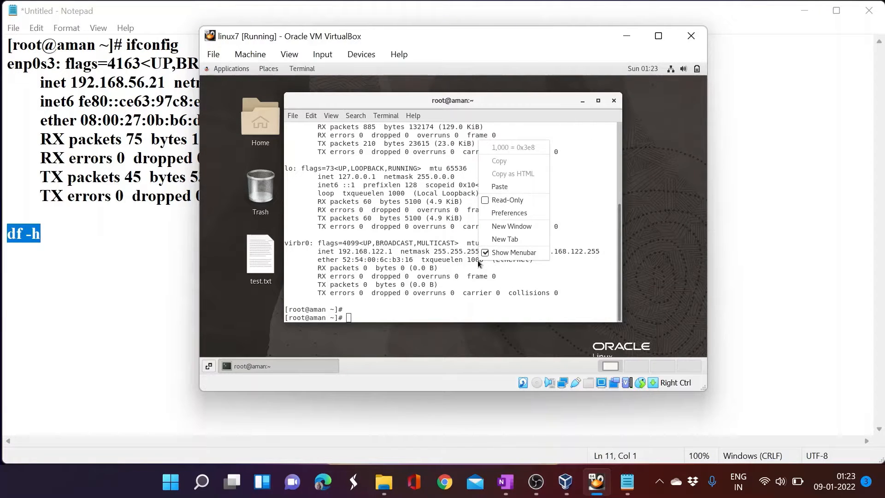
{"action": "left_click", "coordinate": [507, 186]}
{"action": "key", "text": "Return"}
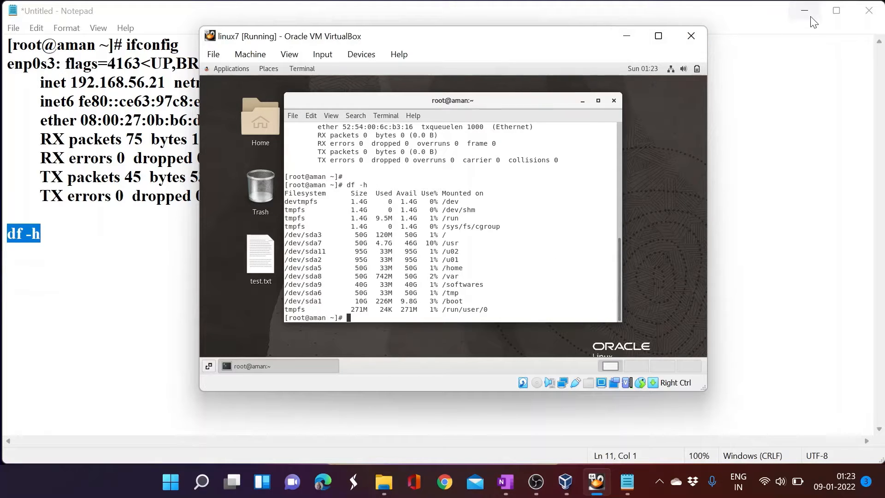
{"action": "left_click", "coordinate": [869, 10]}
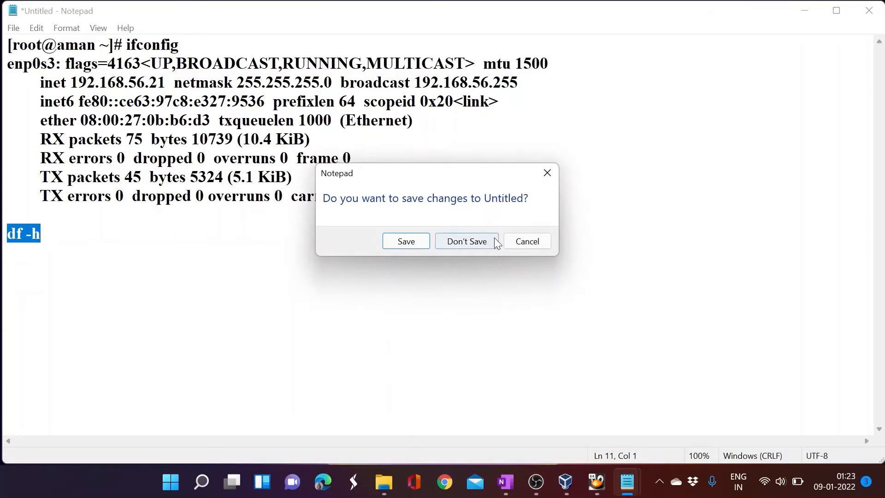
{"action": "left_click", "coordinate": [495, 239]}
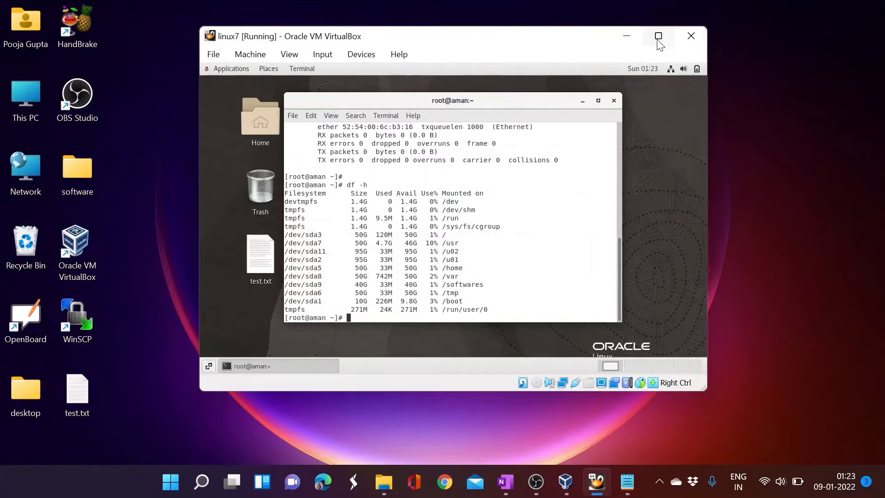
- Maximize the linux7 VM window and close the guest terminal
{"action": "left_click", "coordinate": [658, 36]}
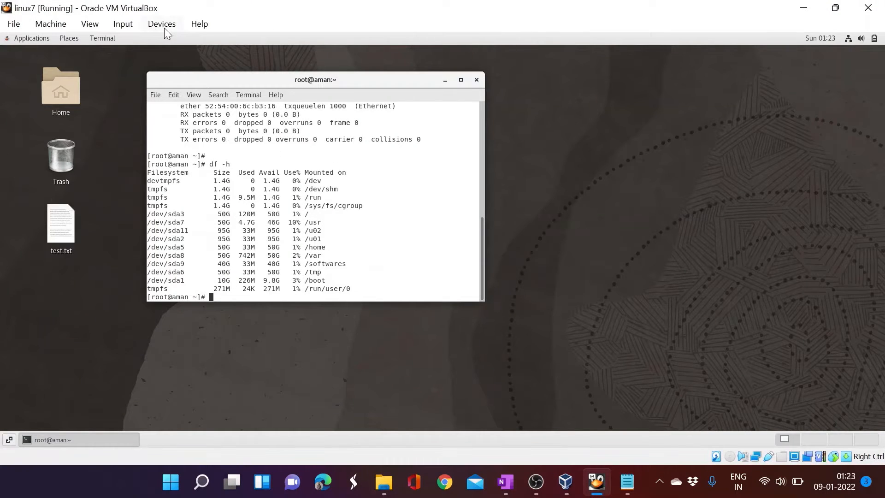
{"action": "left_click", "coordinate": [165, 28]}
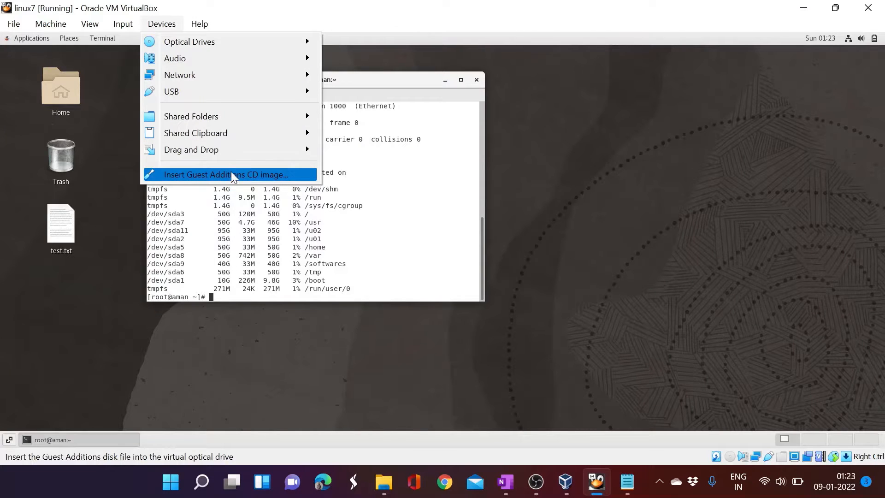
{"action": "left_click", "coordinate": [400, 167]}
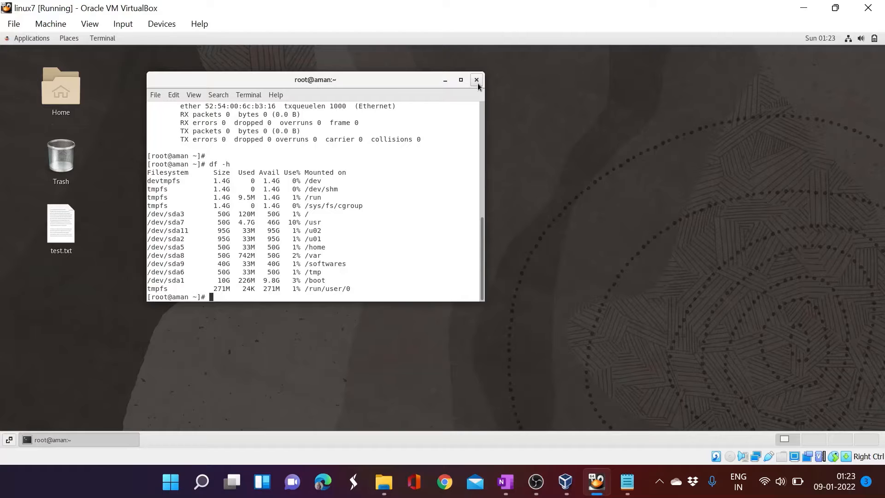
{"action": "left_click", "coordinate": [477, 80]}
- Open a new root terminal on the guest desktop and run 'init 0' to shut down
{"action": "right_click", "coordinate": [382, 118]}
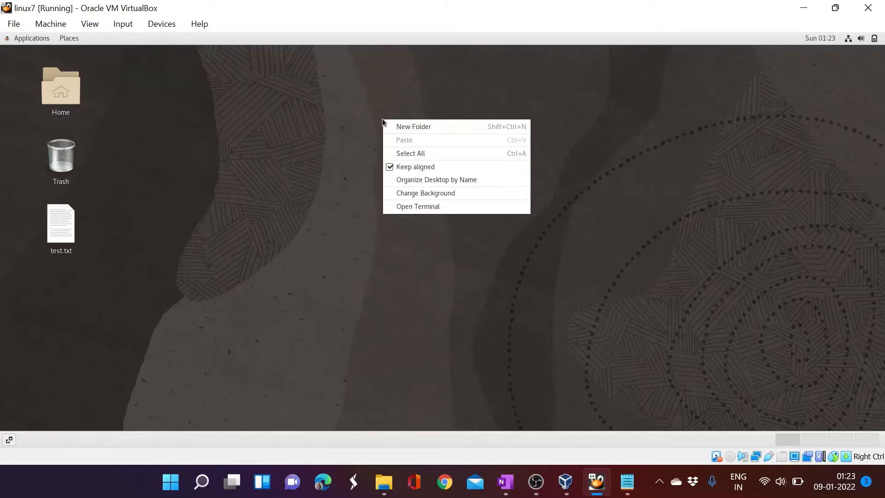
{"action": "left_click", "coordinate": [414, 207]}
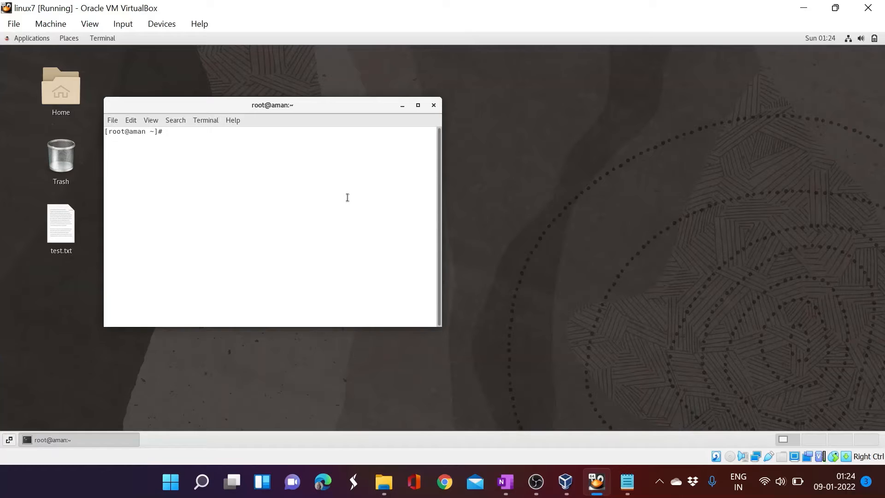
{"action": "type", "text": "init 0"}
{"action": "key", "text": "Return"}
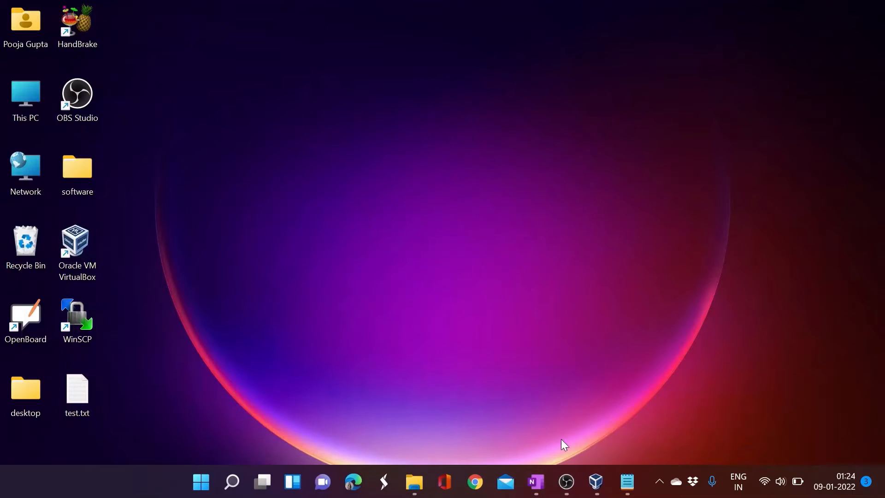
- Confirm linux7 shows Powered Off in the VirtualBox Manager, then return to the OneNote DBA page
{"action": "left_click", "coordinate": [595, 483]}
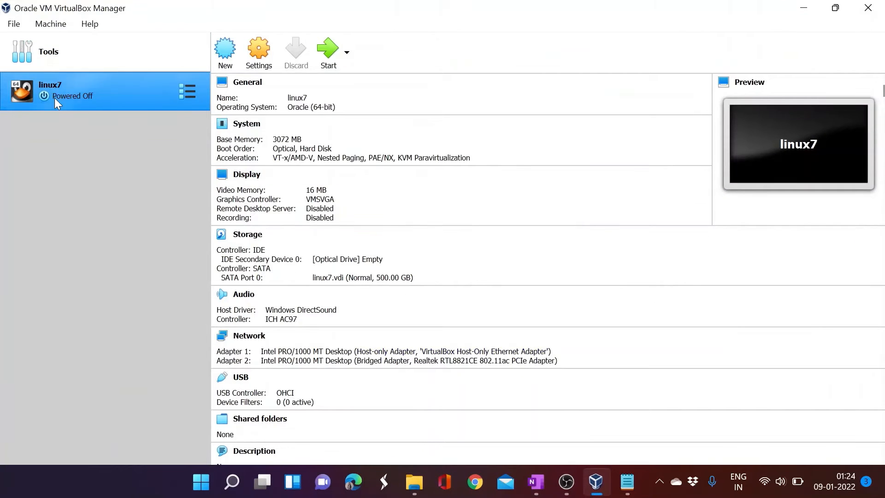
{"action": "left_click", "coordinate": [803, 8]}
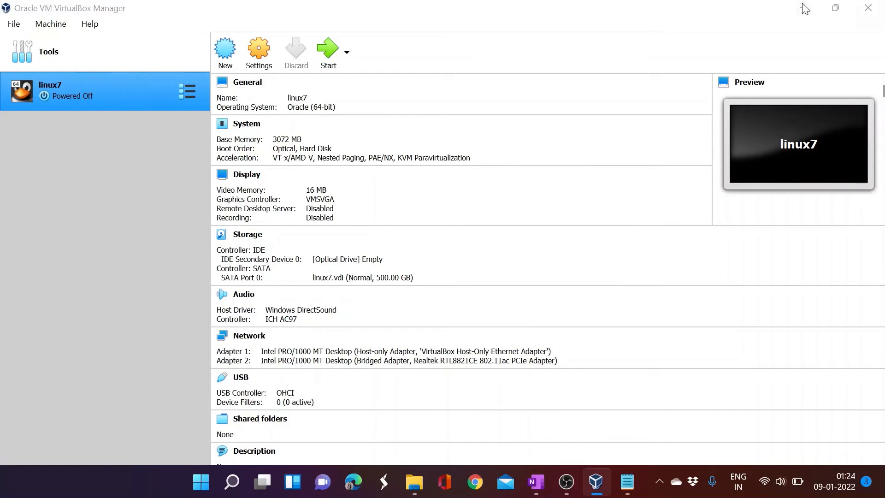
{"action": "left_click", "coordinate": [536, 482]}
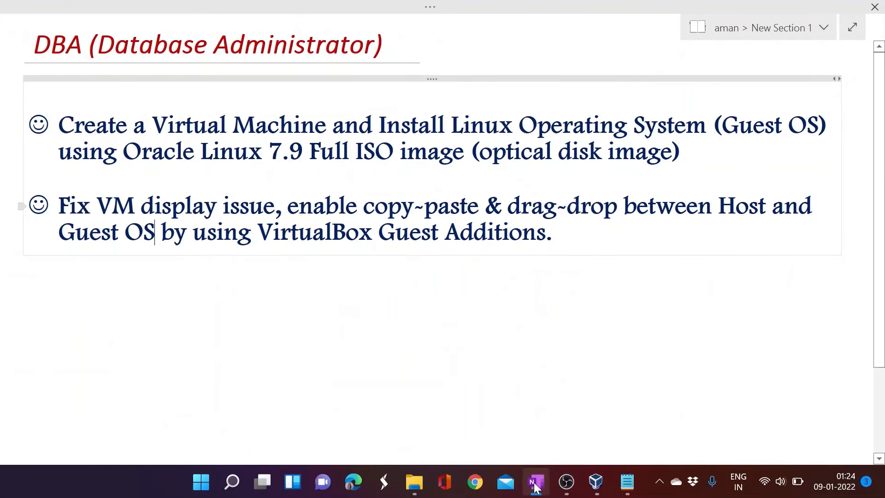